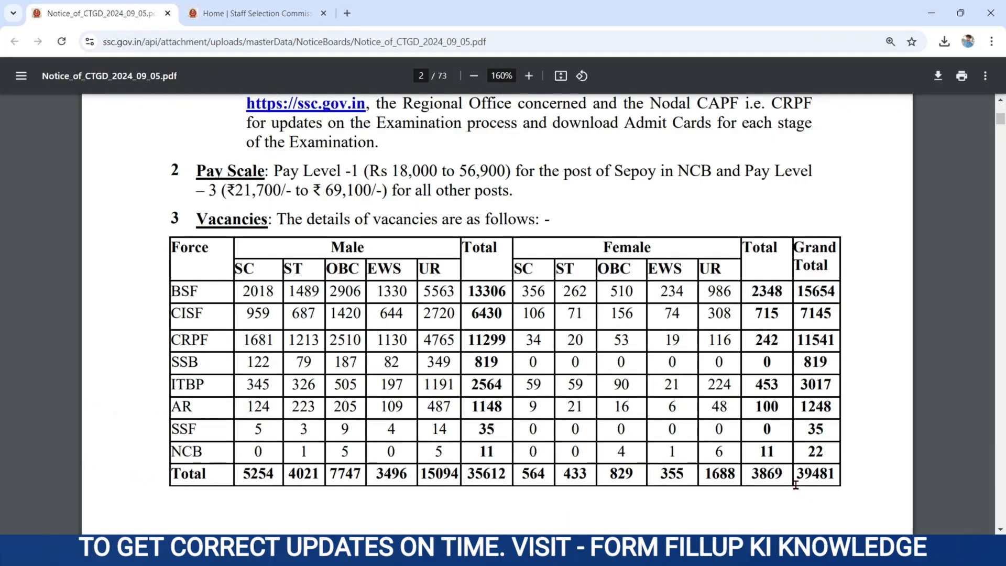
Mark vacancy totals 39481 overall, 35612 male, 3869 female and the pay scale, then switch to the SSC homepage.
drag(793, 473, 866, 481)
drag(466, 474, 506, 472)
drag(750, 473, 785, 473)
drag(273, 170, 516, 212)
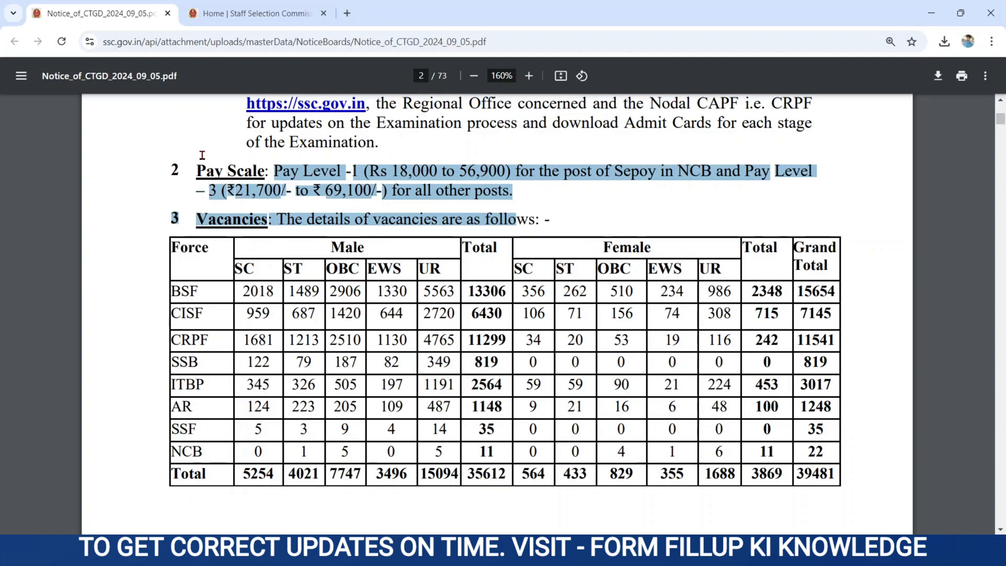
click(285, 13)
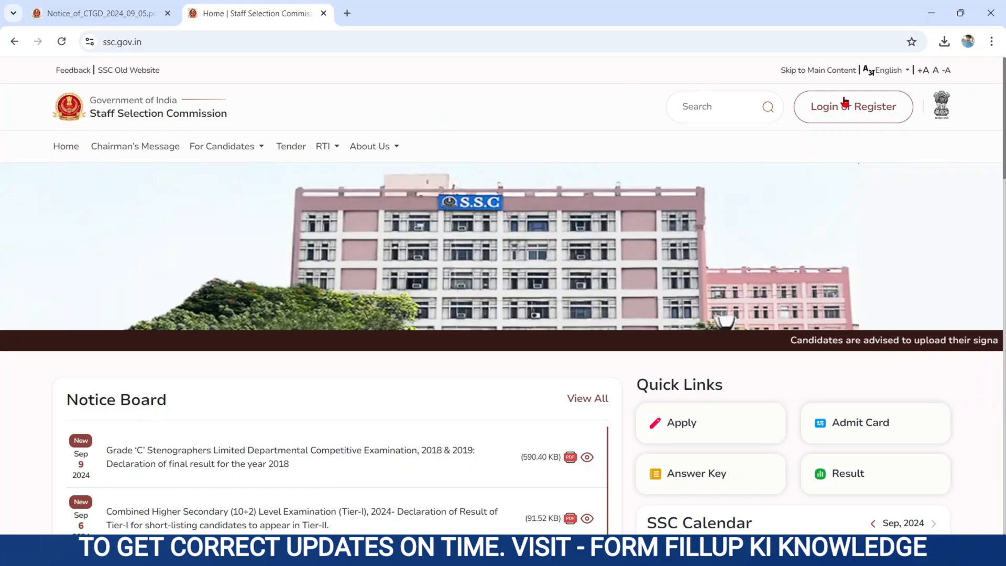
Open the candidate login form and locate the registration number and password fields.
click(852, 111)
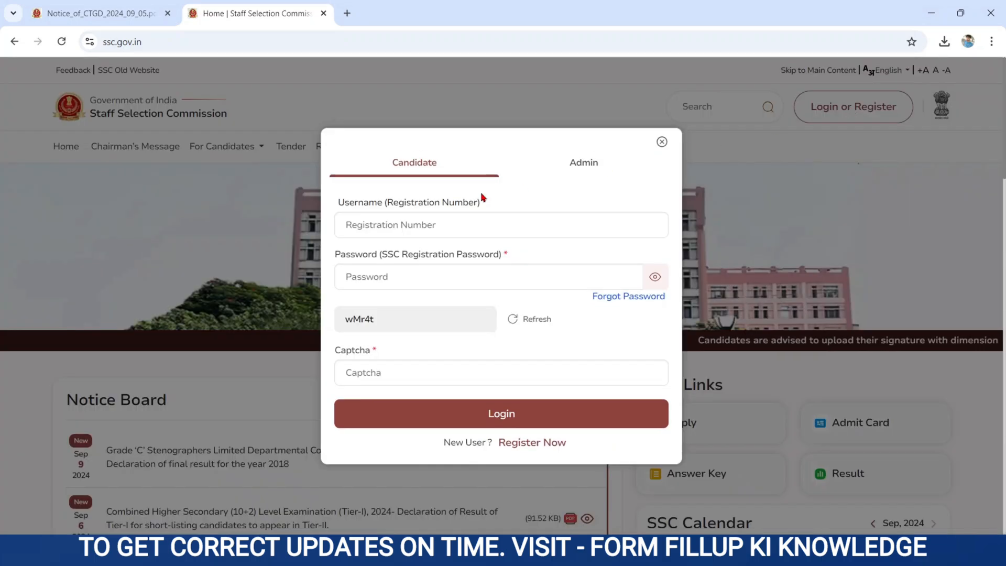
click(337, 196)
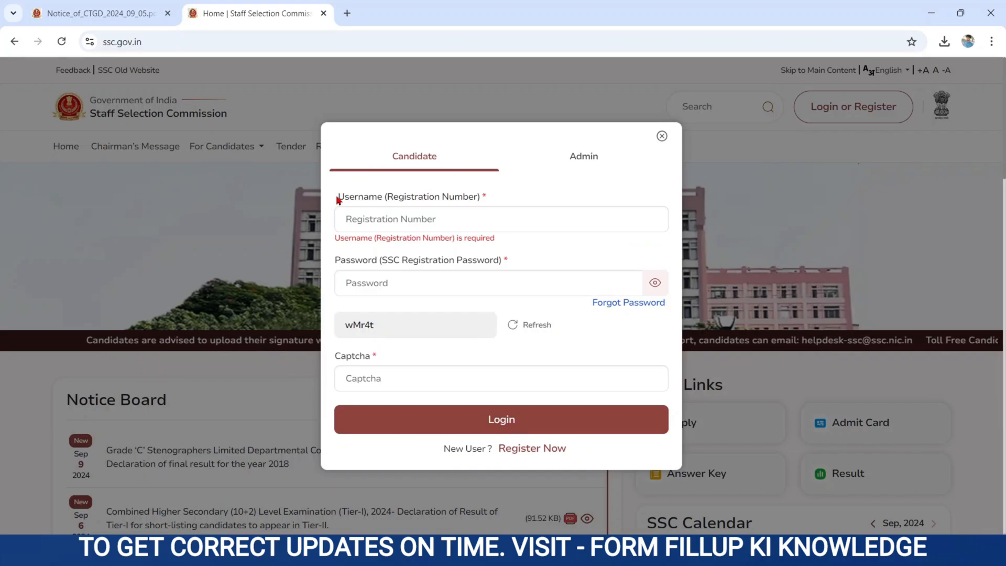
drag(338, 200, 404, 207)
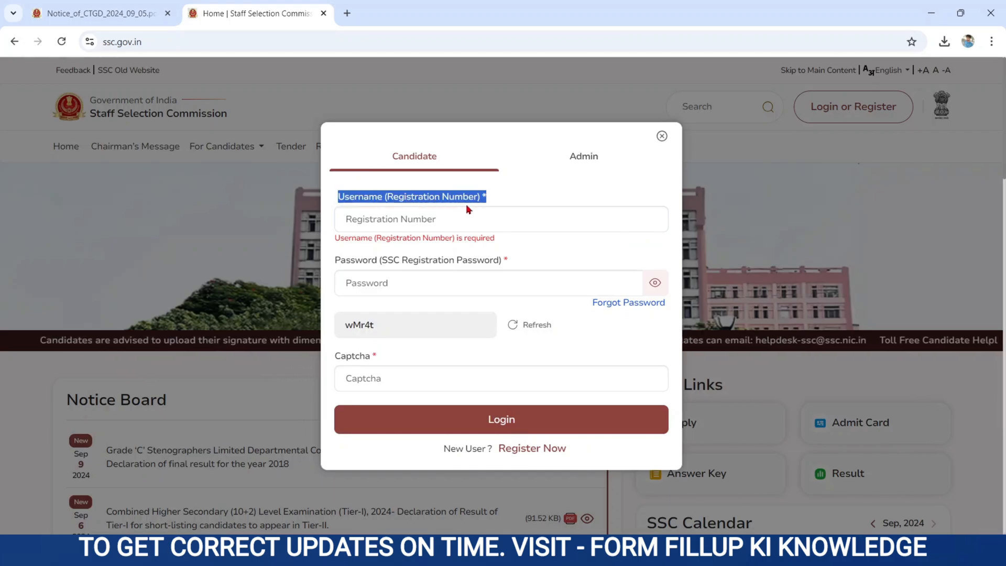
click(399, 218)
drag(336, 261, 406, 285)
click(401, 285)
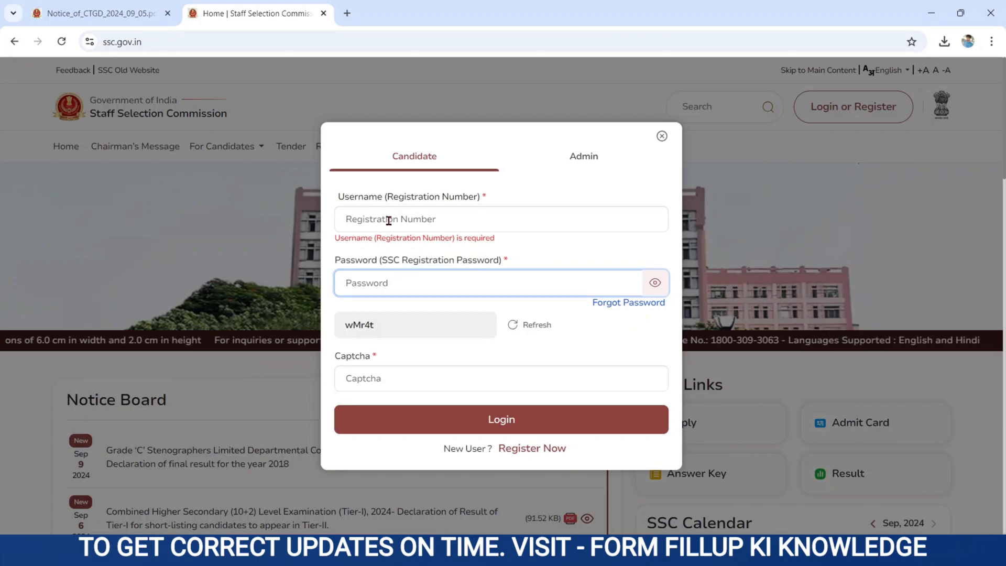
Enter the registration number, password and captcha, and sign in to the Candidate Dashboard.
click(361, 216)
click(369, 283)
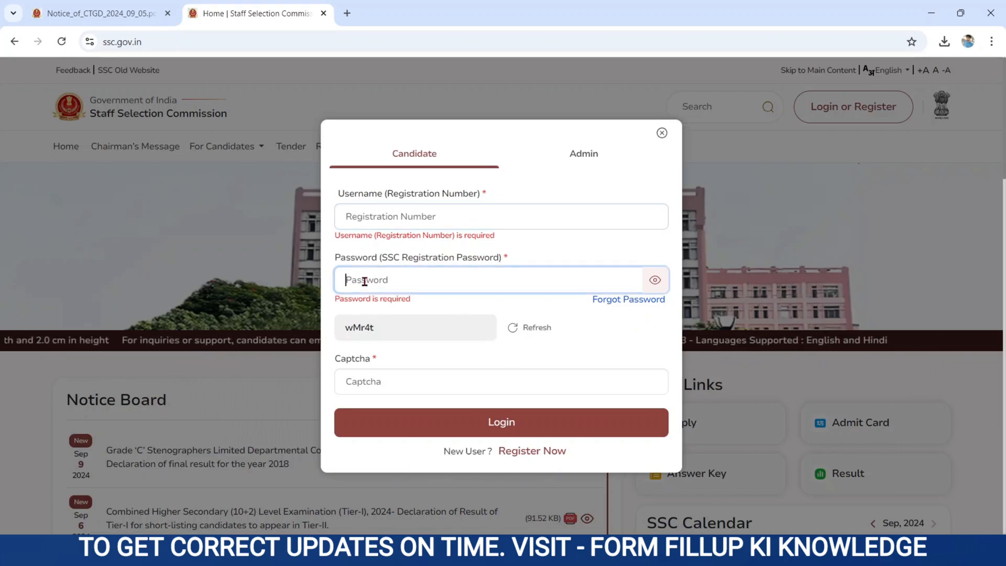
click(425, 388)
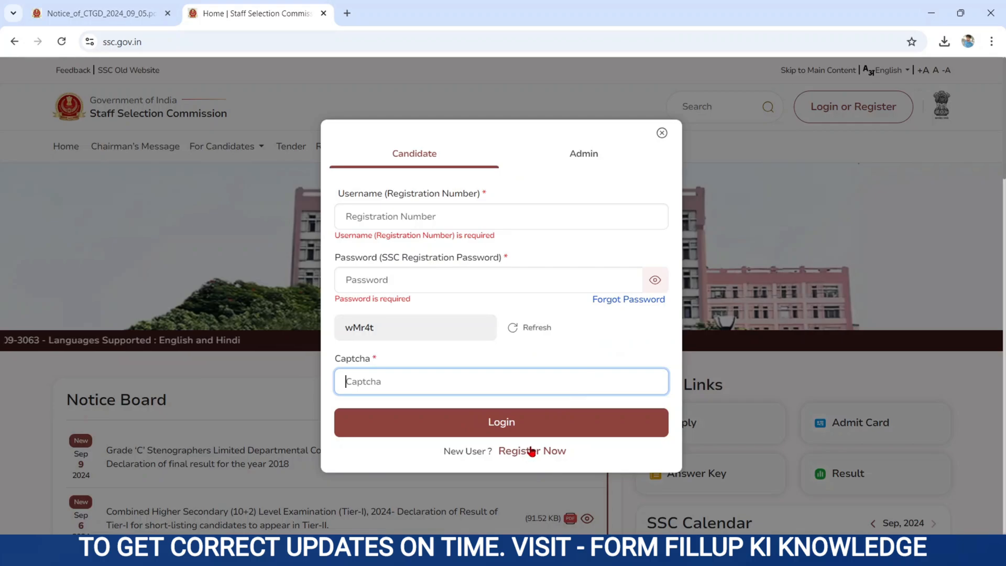
click(440, 423)
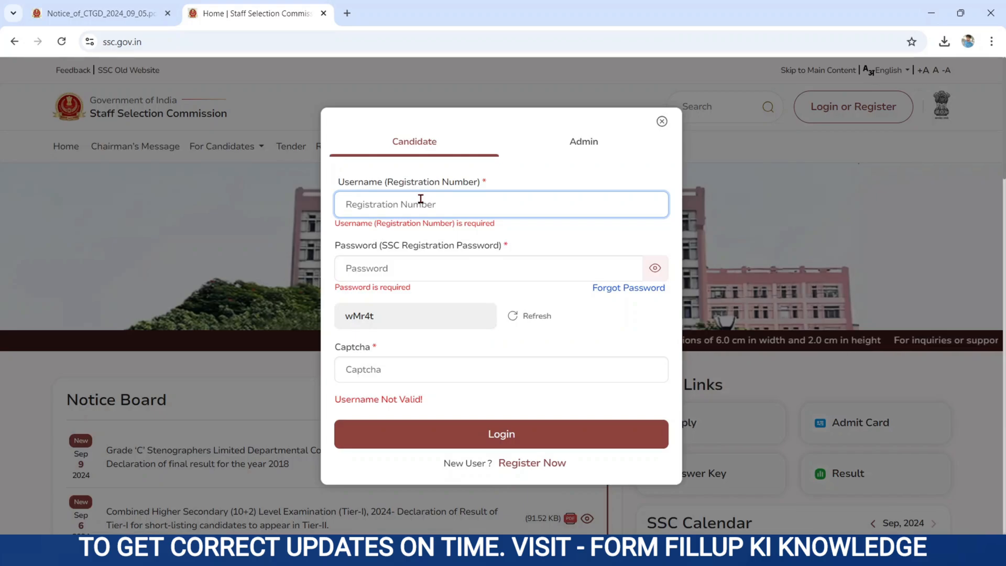
key(ctrl+v)
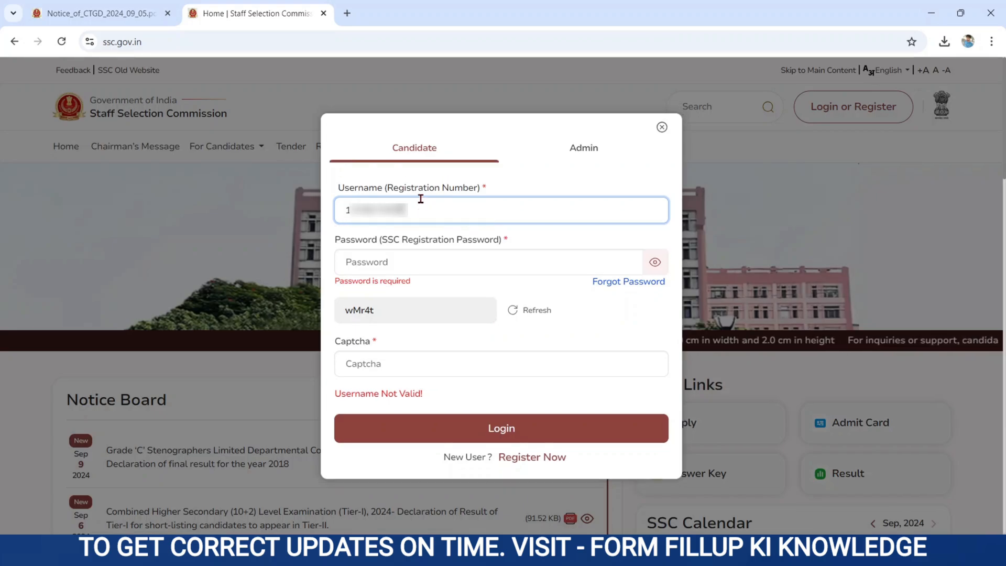
click(386, 262)
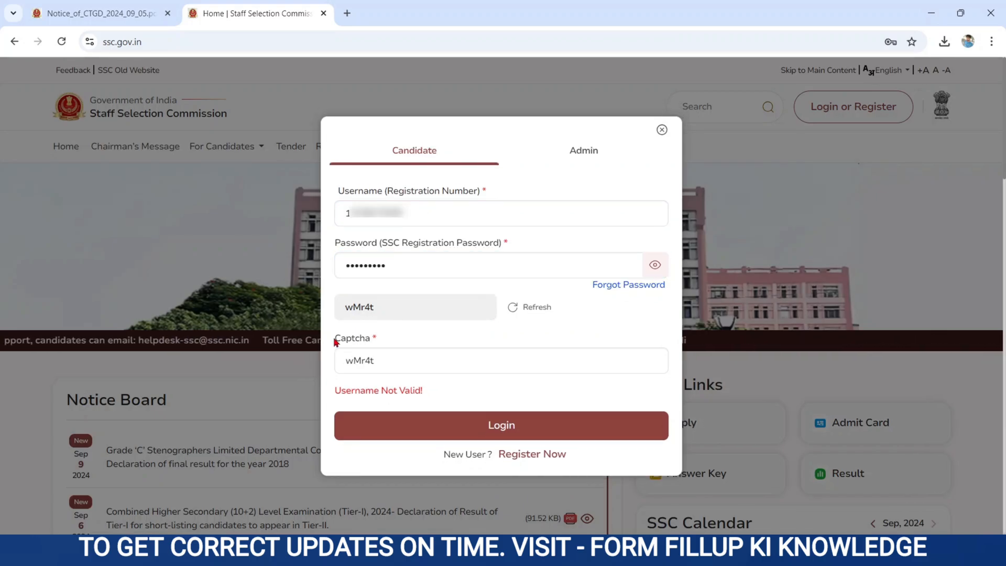
drag(335, 341, 411, 348)
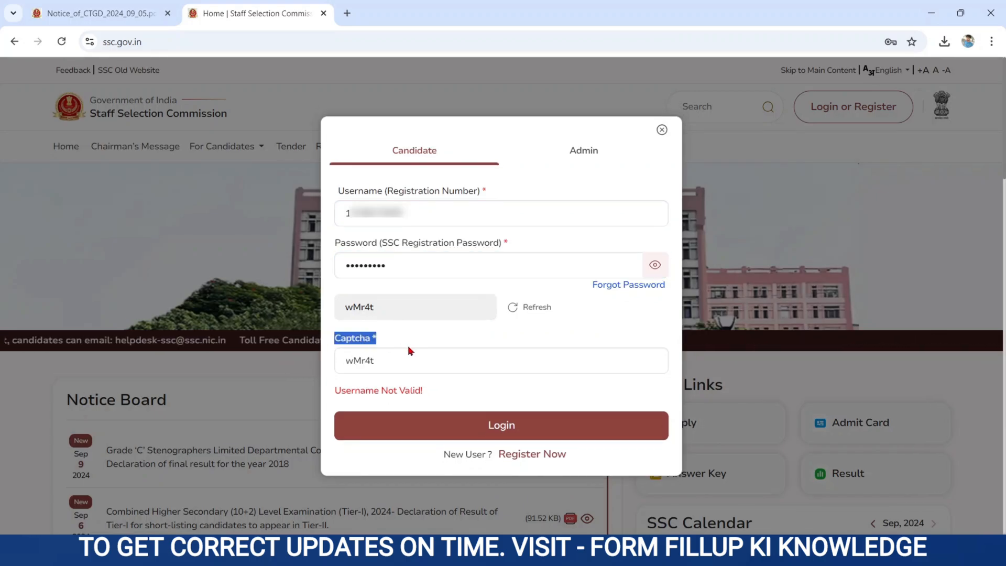
click(461, 425)
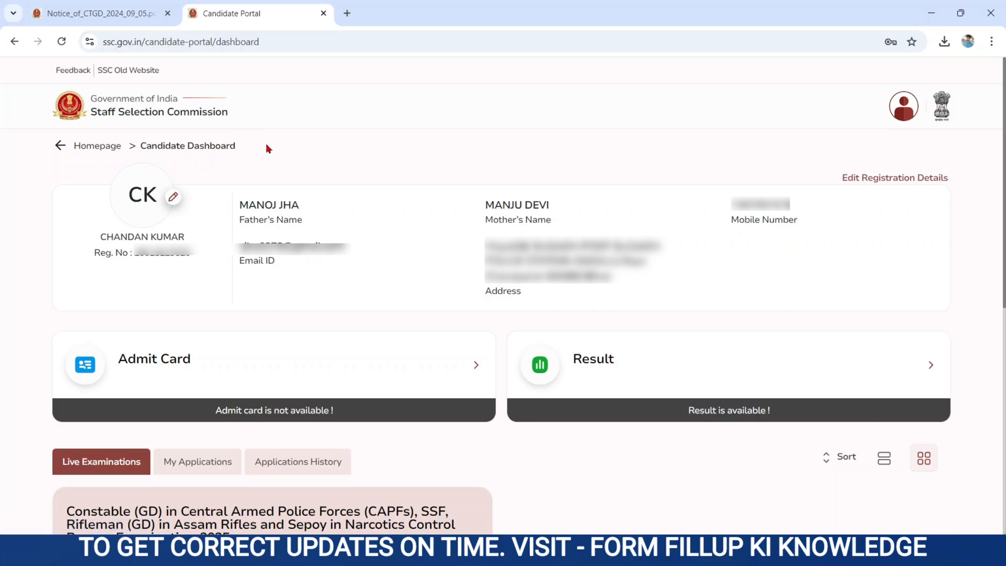
Review the registered details and the application window from 05/09/2024 to 14/10/2024.
drag(97, 235, 579, 285)
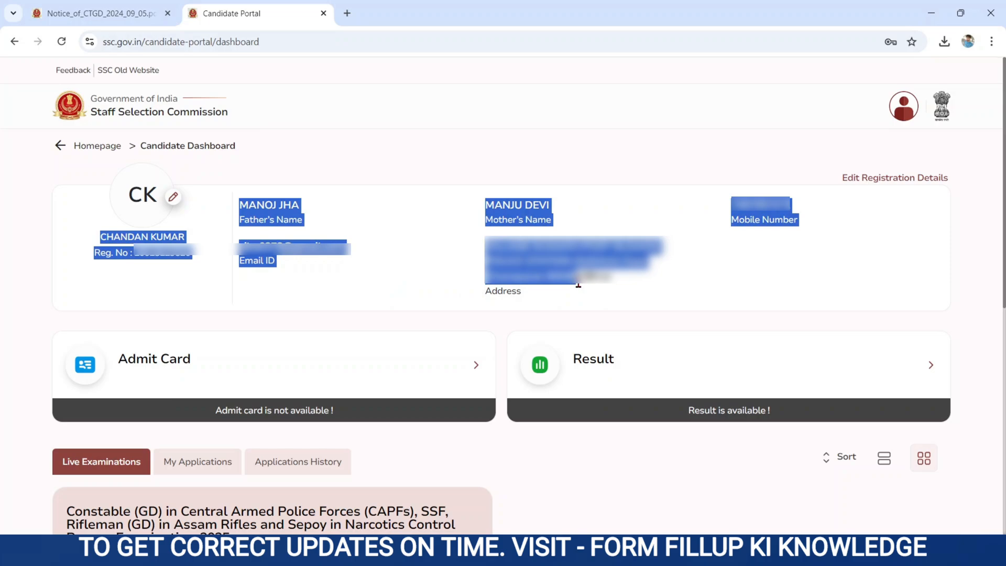
click(501, 326)
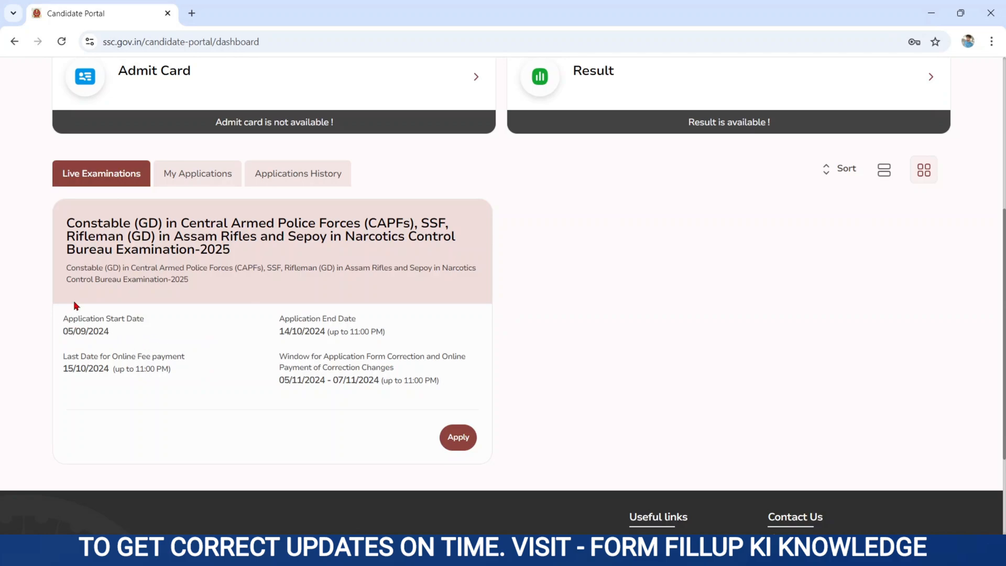
drag(63, 327, 129, 338)
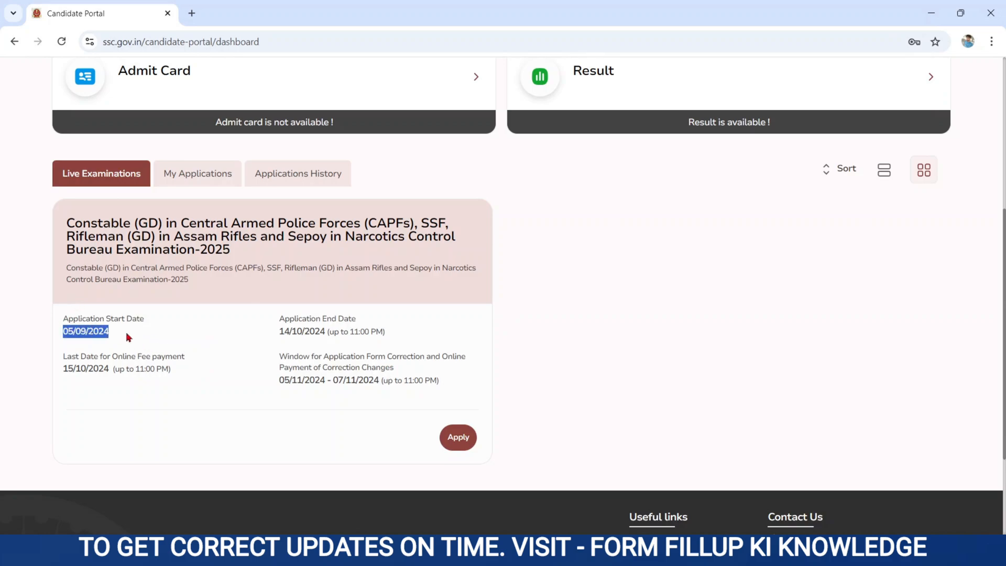
drag(277, 332, 340, 334)
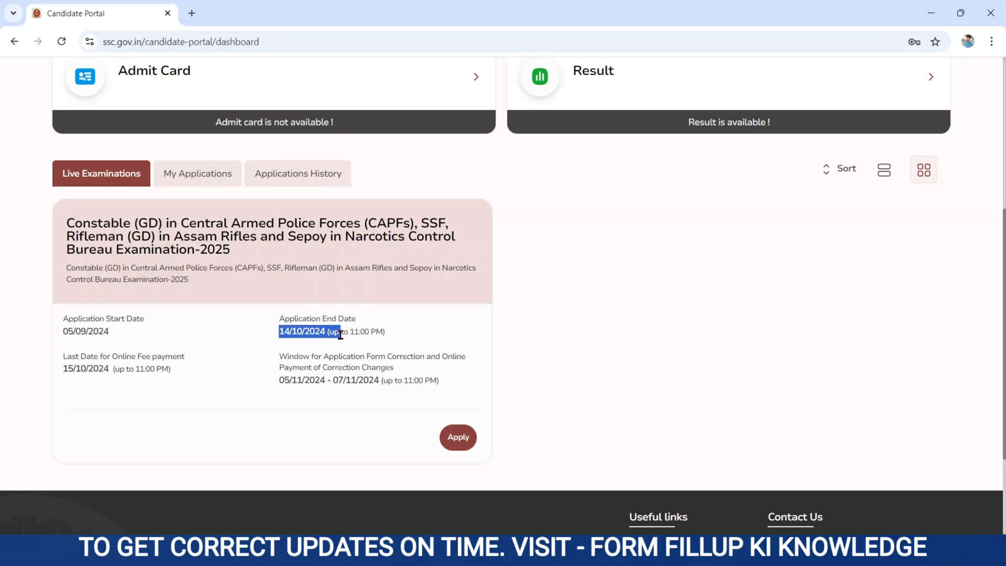
Apply for Constable (GD) Examination-2025 and go past the instructions to Fill Form.
click(459, 444)
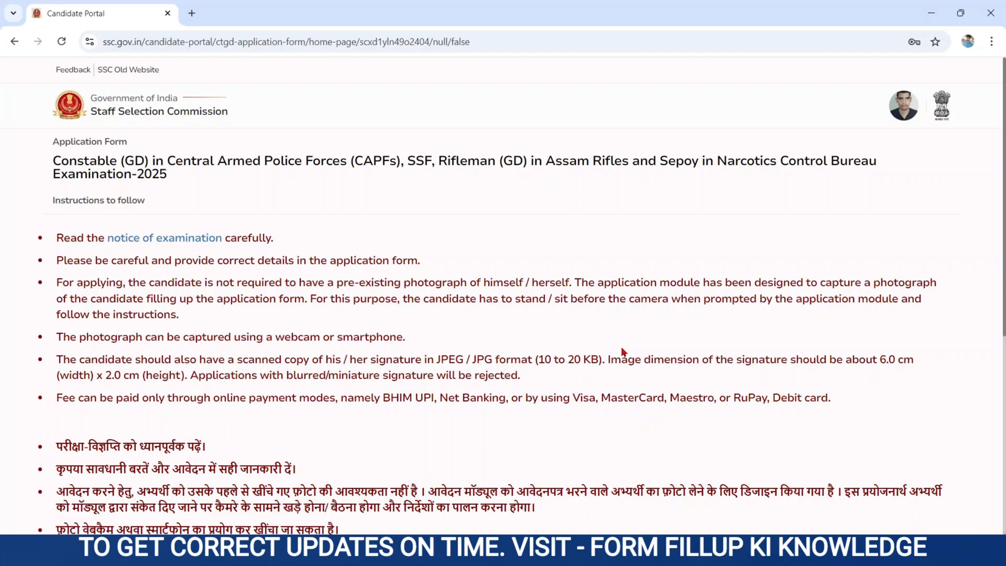
scroll(622, 351, down, 6)
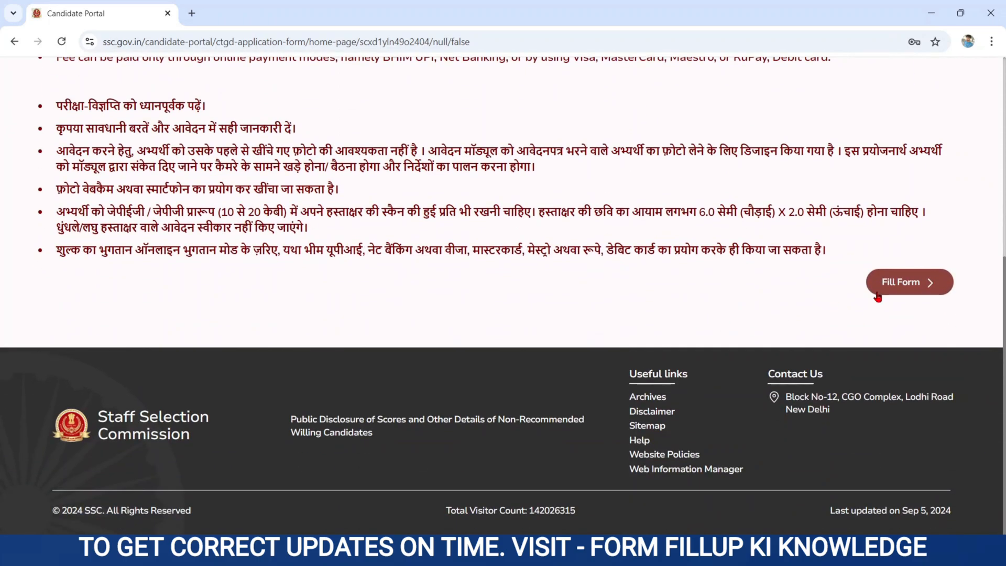
click(894, 287)
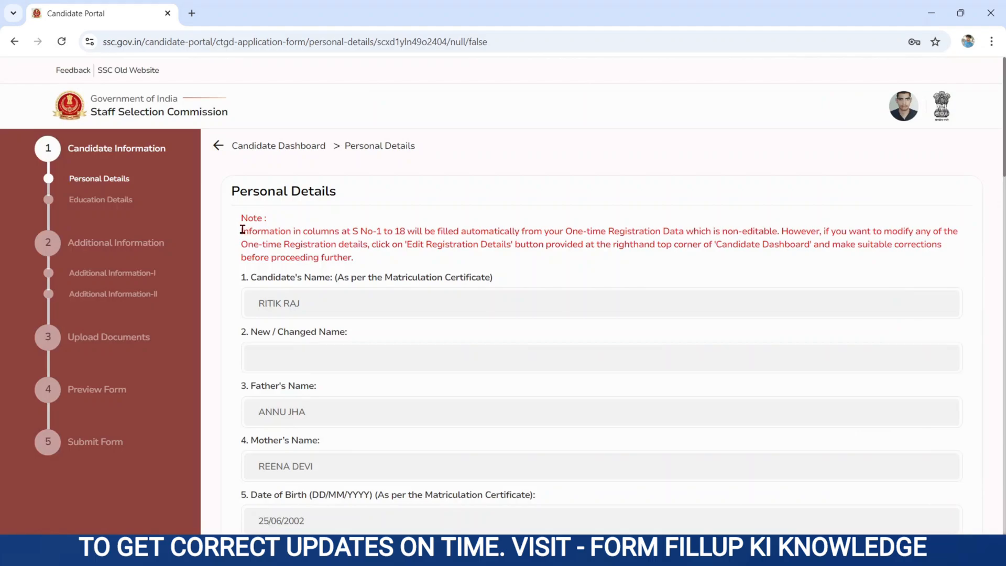
Check the auto-filled details note, save Personal Details with Next, and acknowledge the success message.
drag(242, 234, 435, 262)
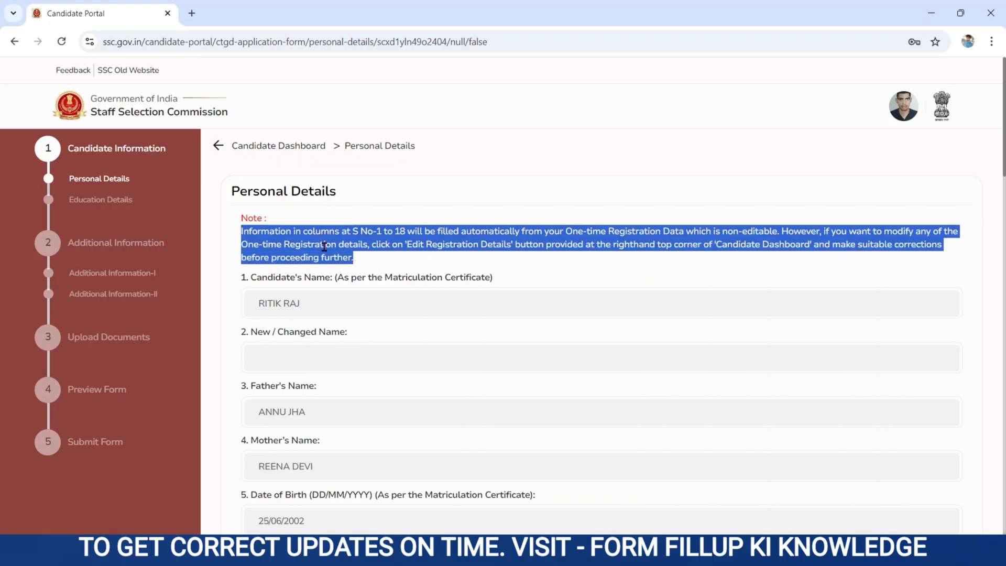
click(368, 358)
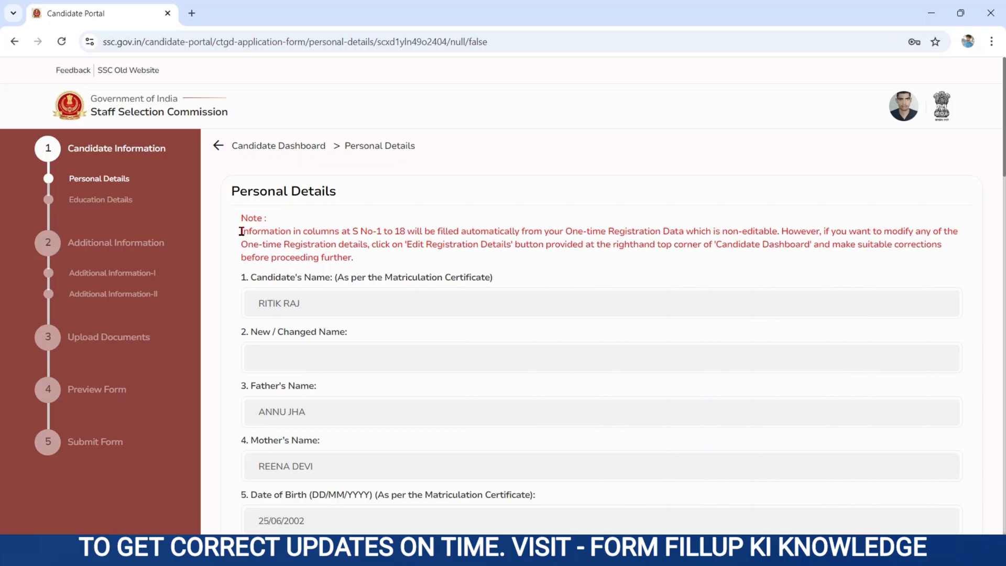
drag(239, 234, 334, 259)
scroll(382, 347, down, 20)
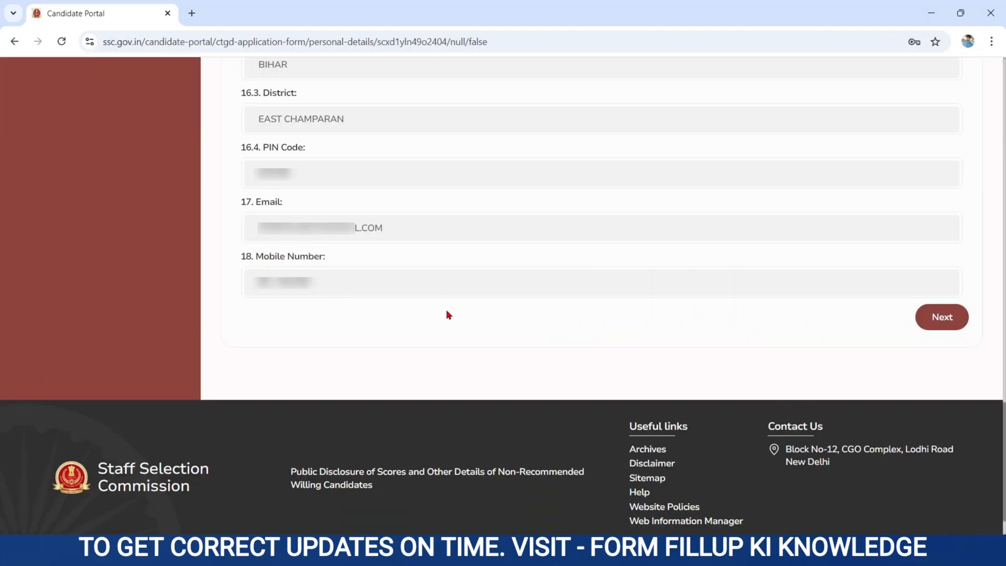
click(923, 324)
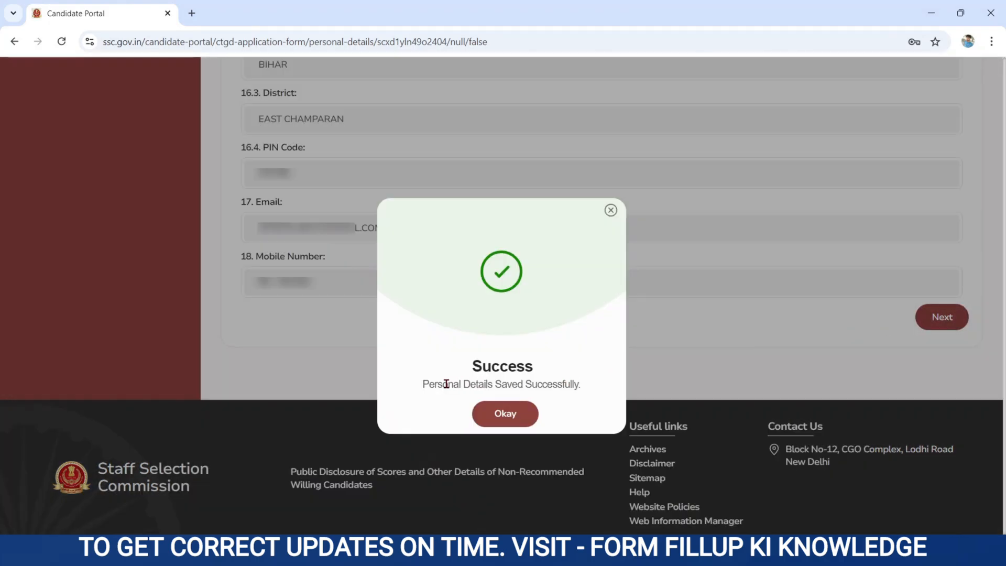
drag(424, 383, 609, 388)
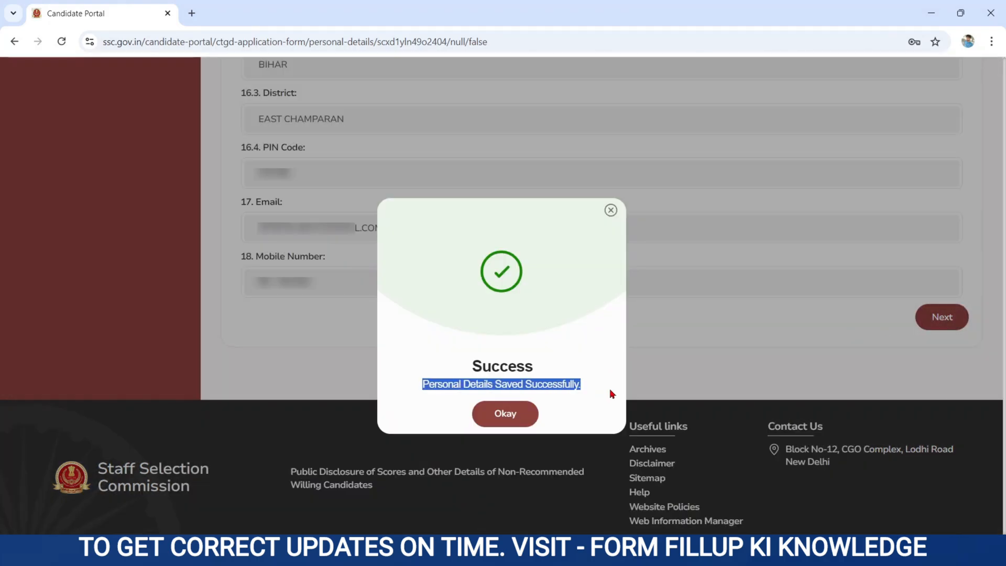
click(520, 411)
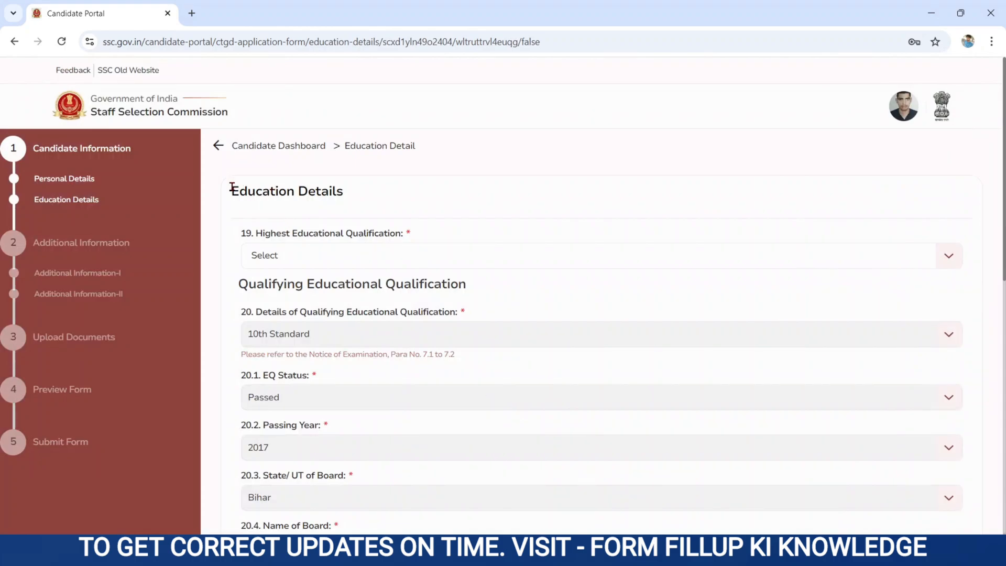
Set highest qualification to Diploma and review the EQ Status and Passing Year fields.
drag(233, 189, 355, 218)
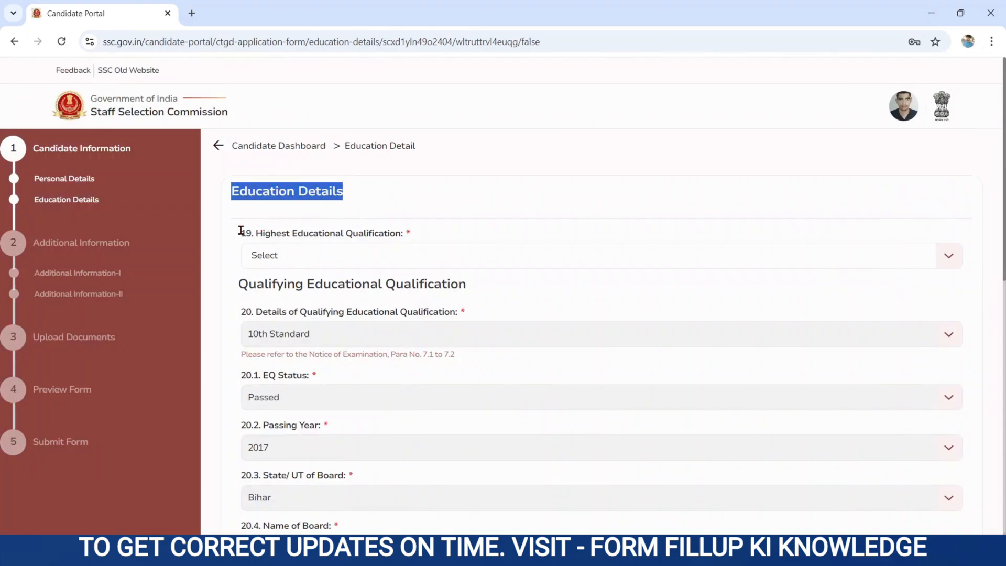
drag(241, 231, 376, 237)
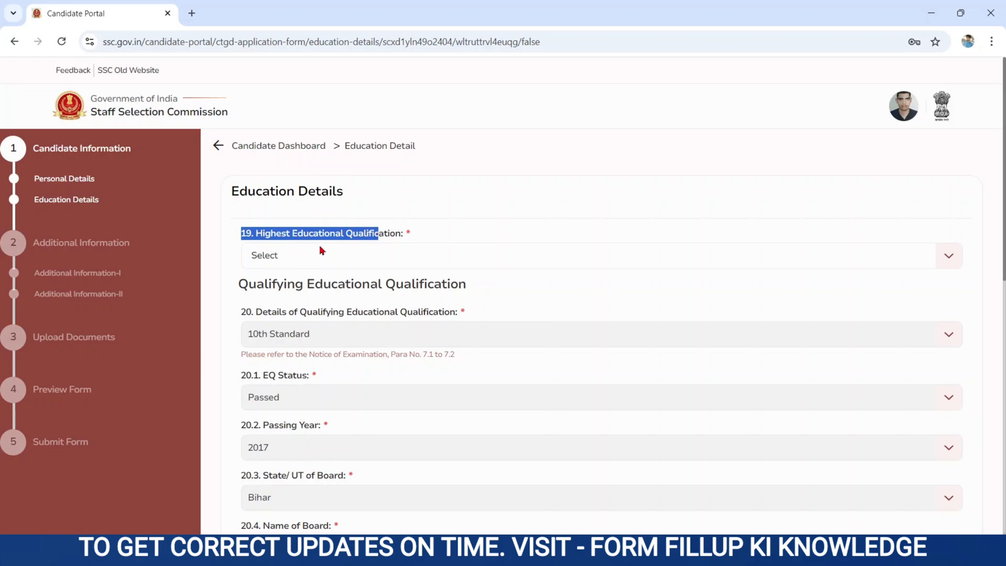
click(292, 256)
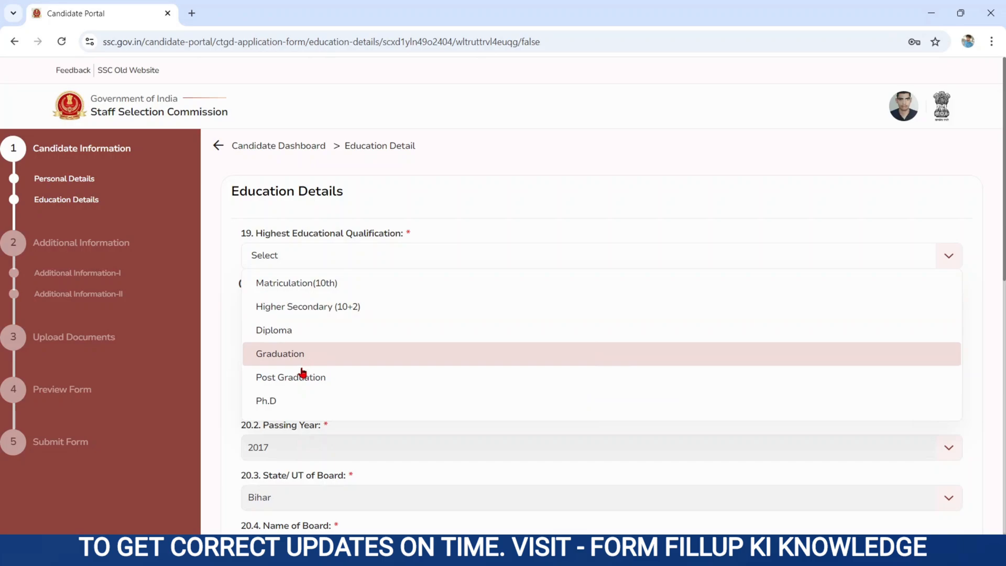
click(280, 338)
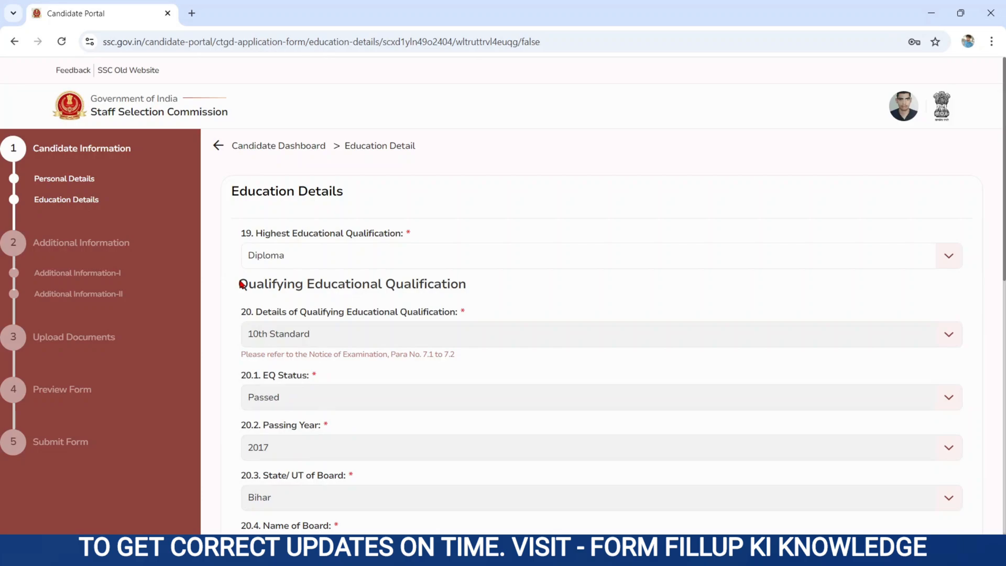
drag(240, 285, 521, 283)
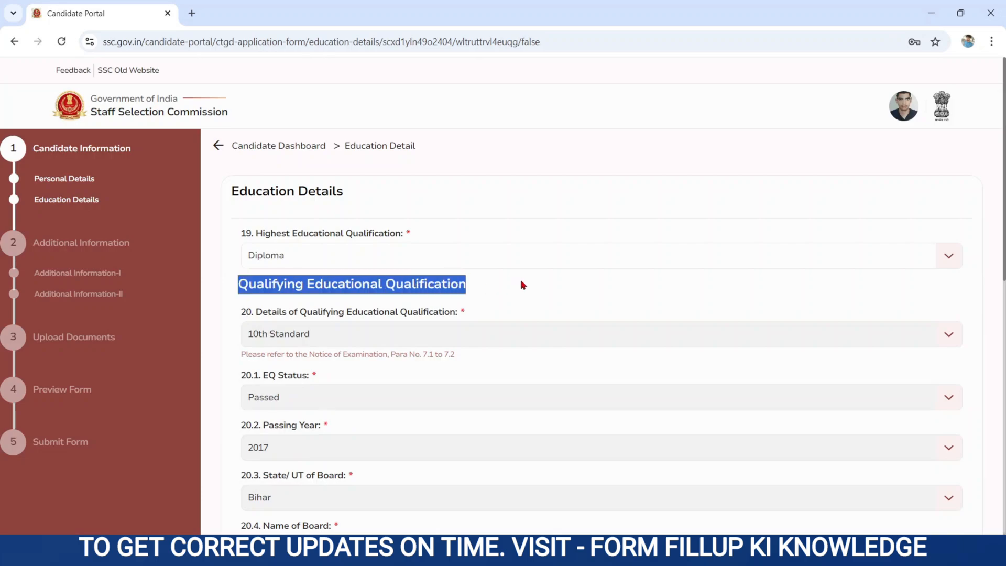
click(307, 332)
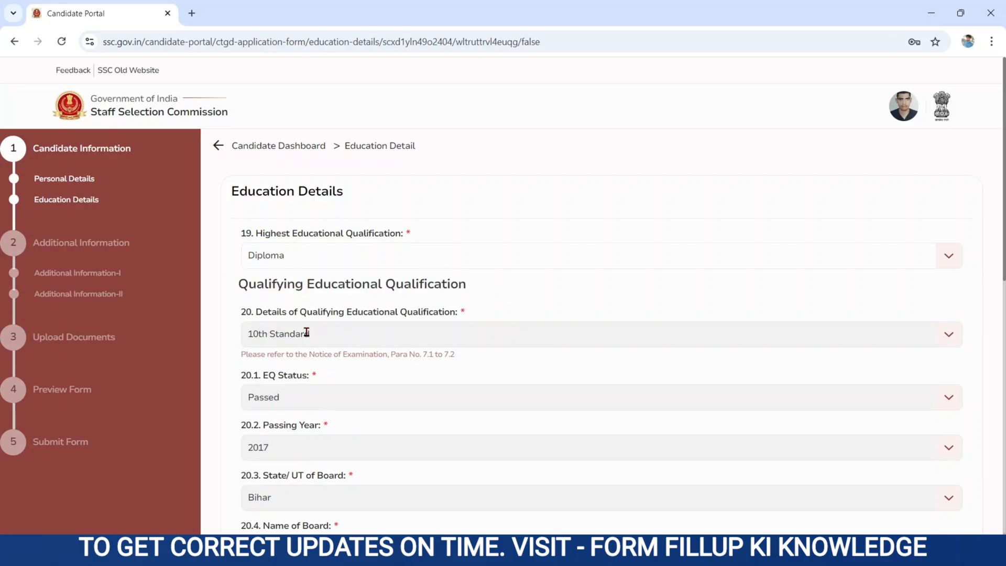
drag(246, 375, 335, 384)
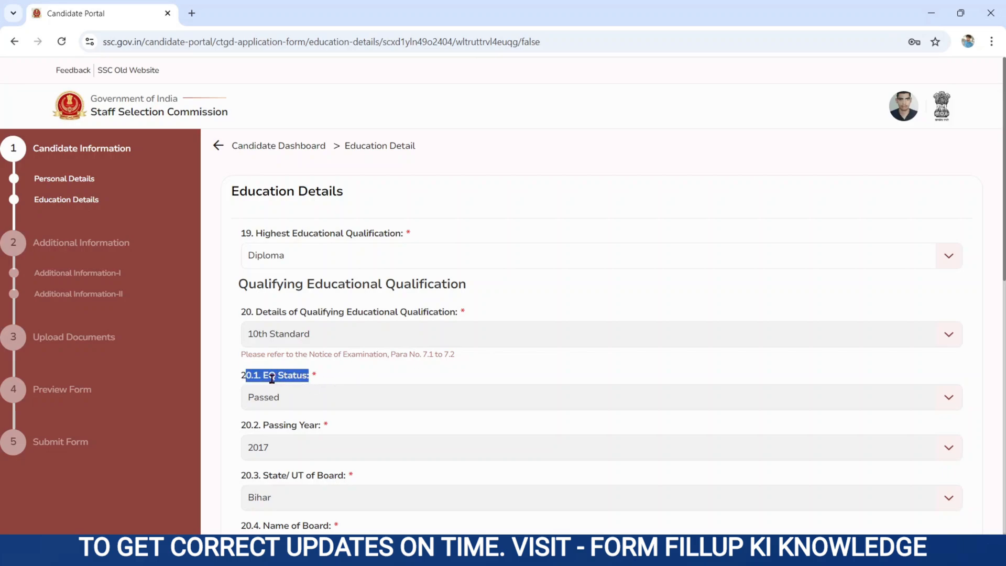
drag(246, 425, 319, 426)
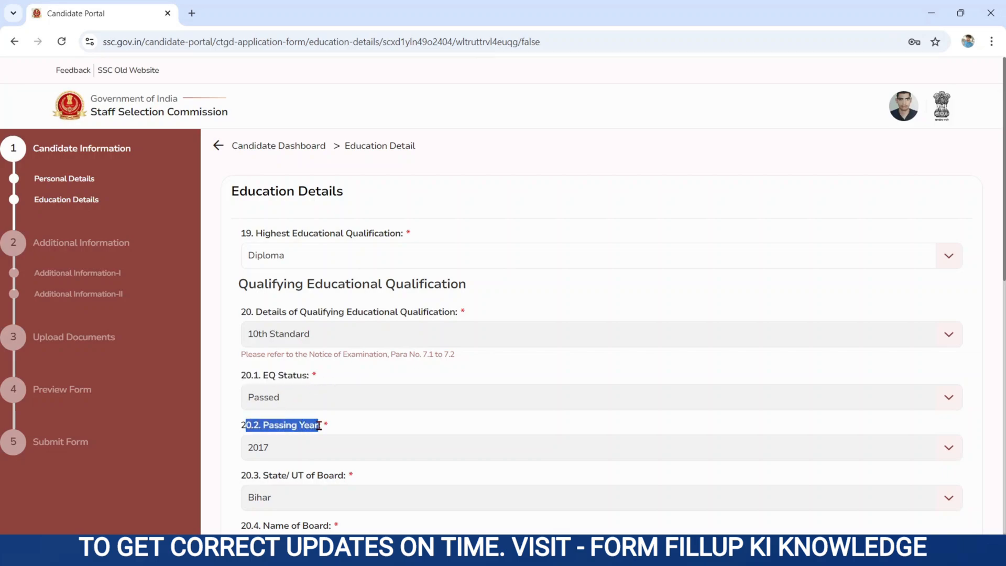
click(274, 458)
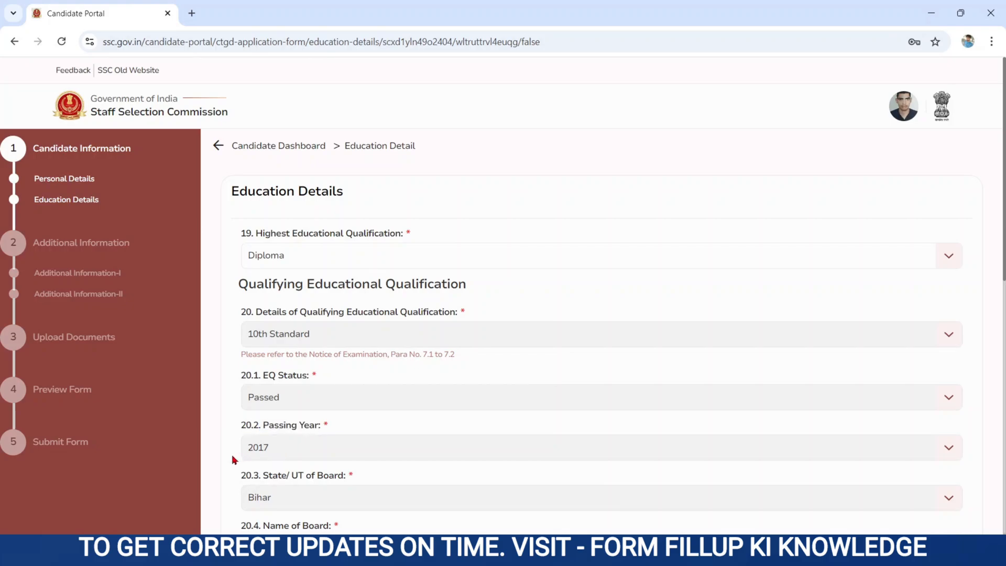
Enter 43 as the 10th Standard percentage, save the education details and acknowledge success.
key(Tab)
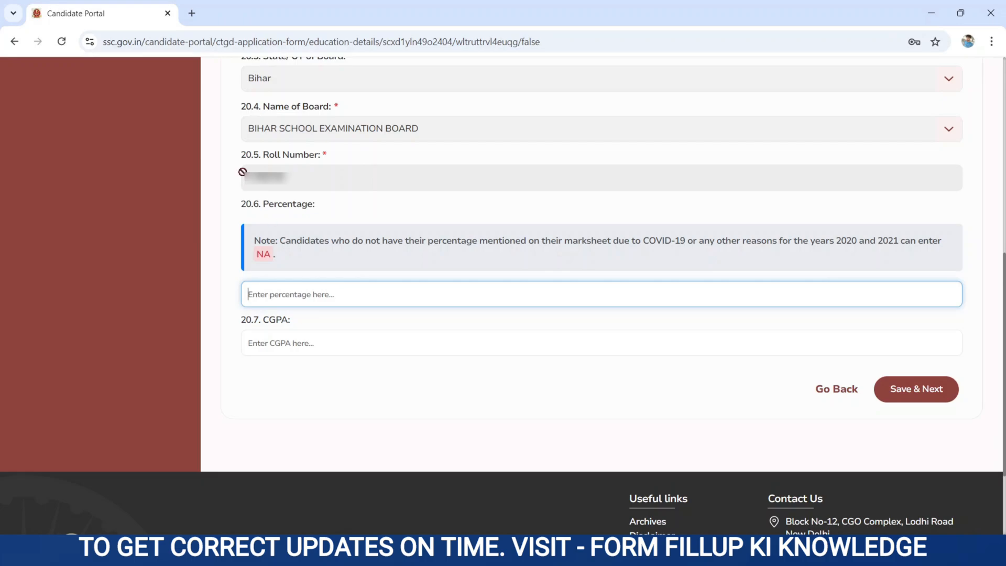
drag(240, 204, 341, 223)
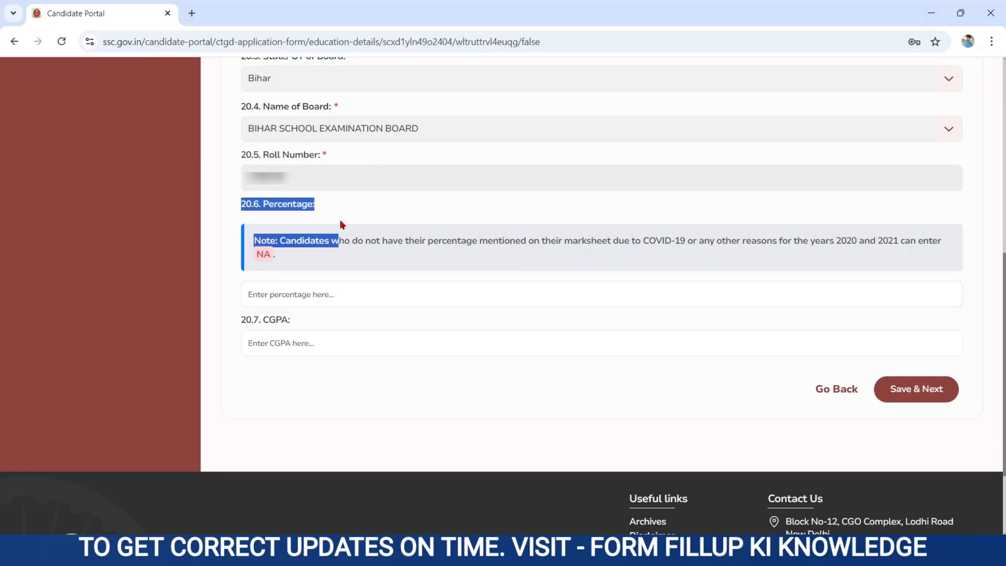
click(277, 299)
text(43)
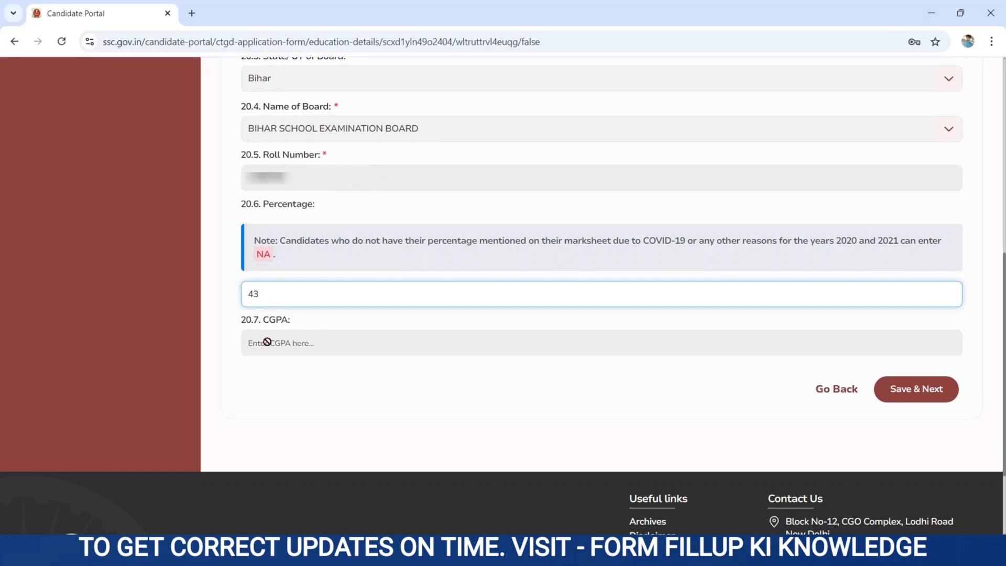
click(304, 344)
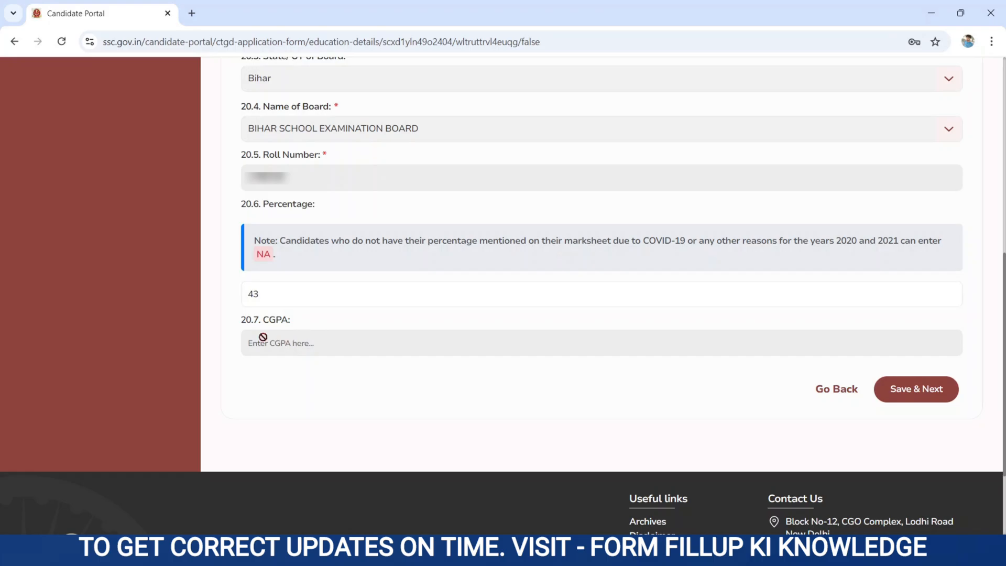
click(918, 397)
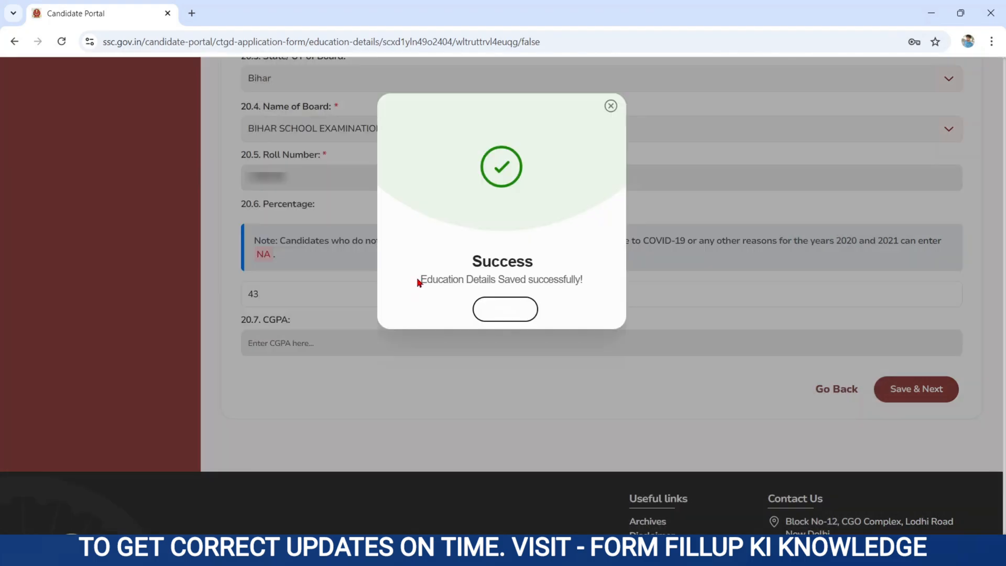
drag(419, 280, 601, 280)
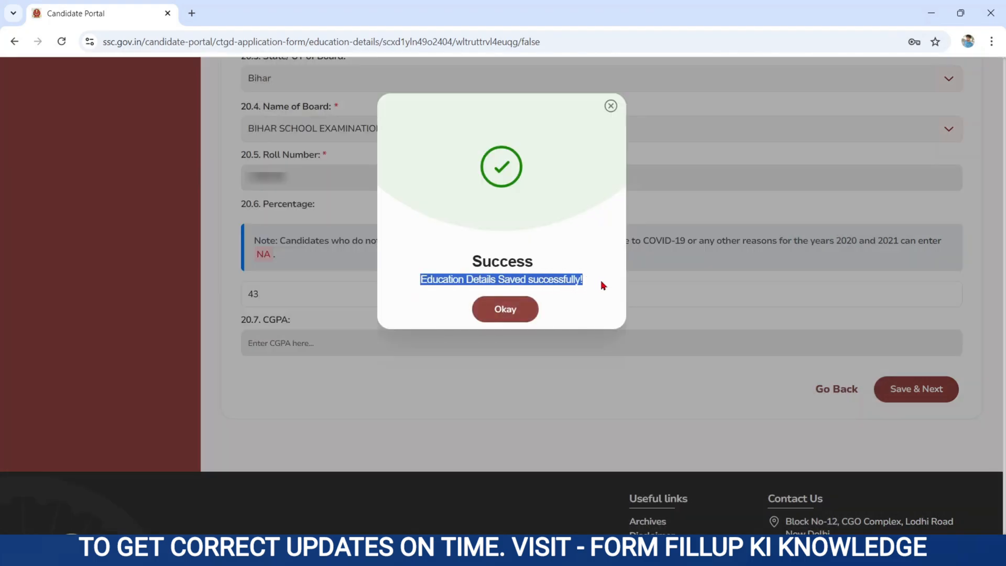
click(506, 310)
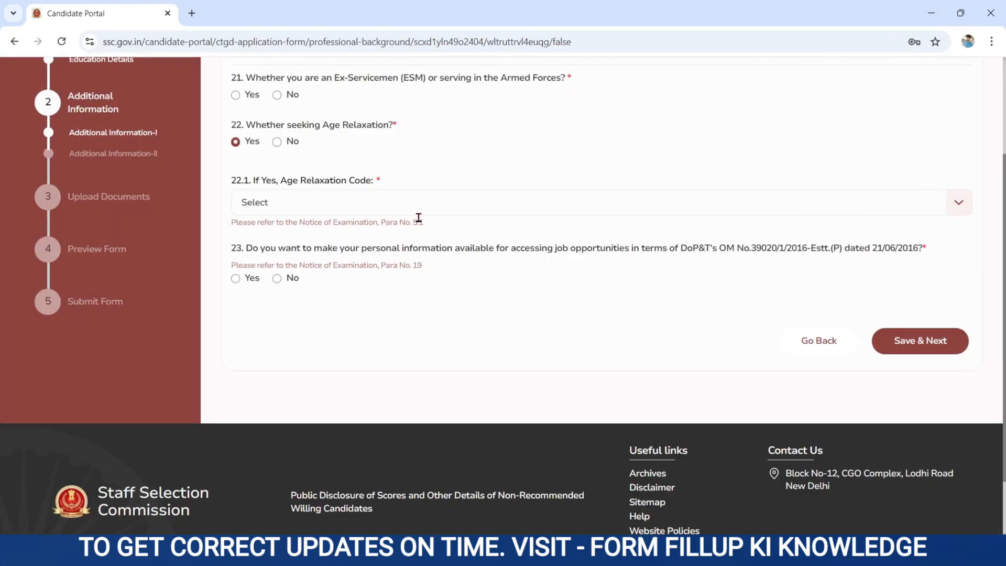
Answer No to the ex-servicemen question after checking the service date fields under Yes.
click(441, 214)
scroll(441, 216, up, 1)
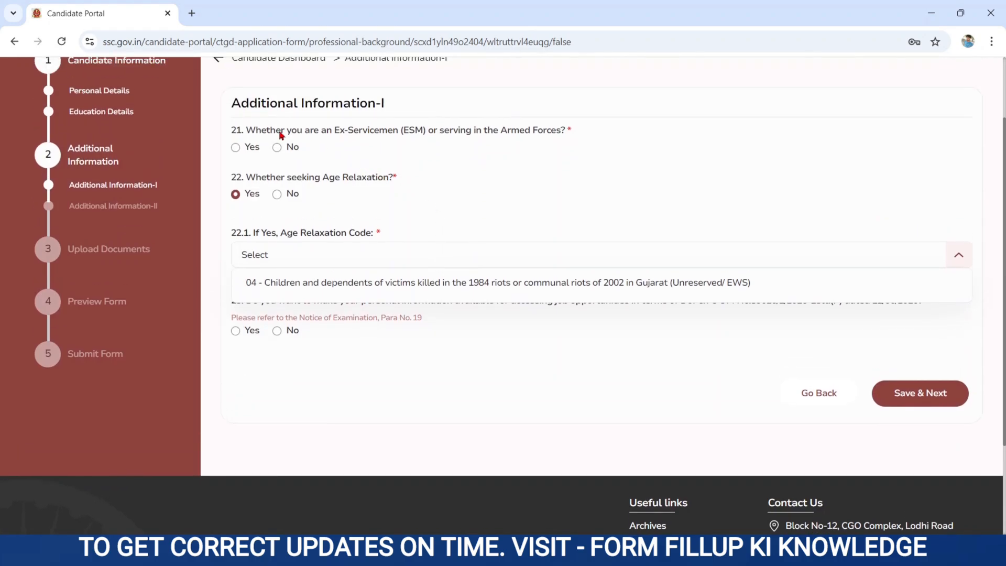
drag(239, 131, 464, 139)
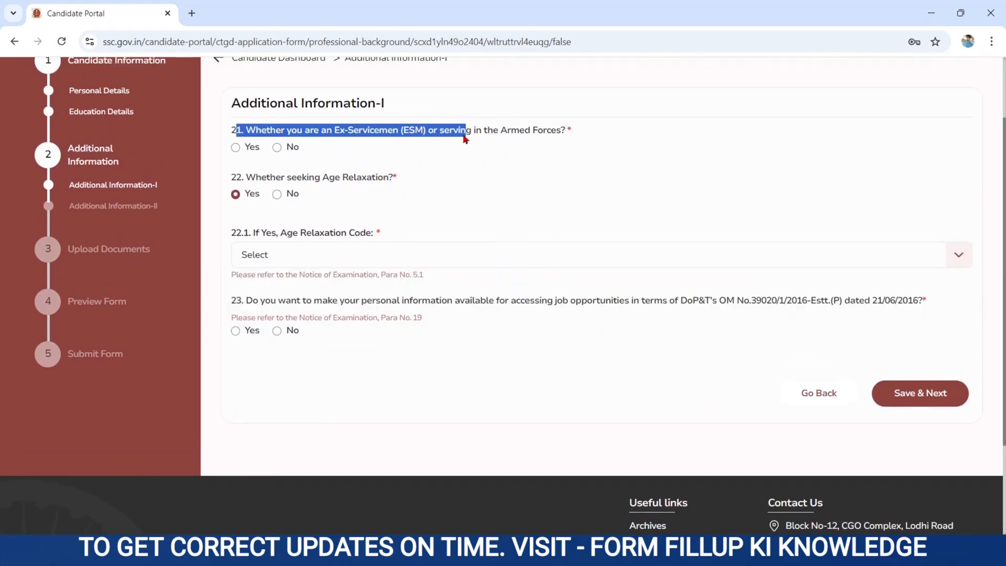
click(235, 149)
drag(253, 179, 427, 215)
drag(259, 229, 398, 240)
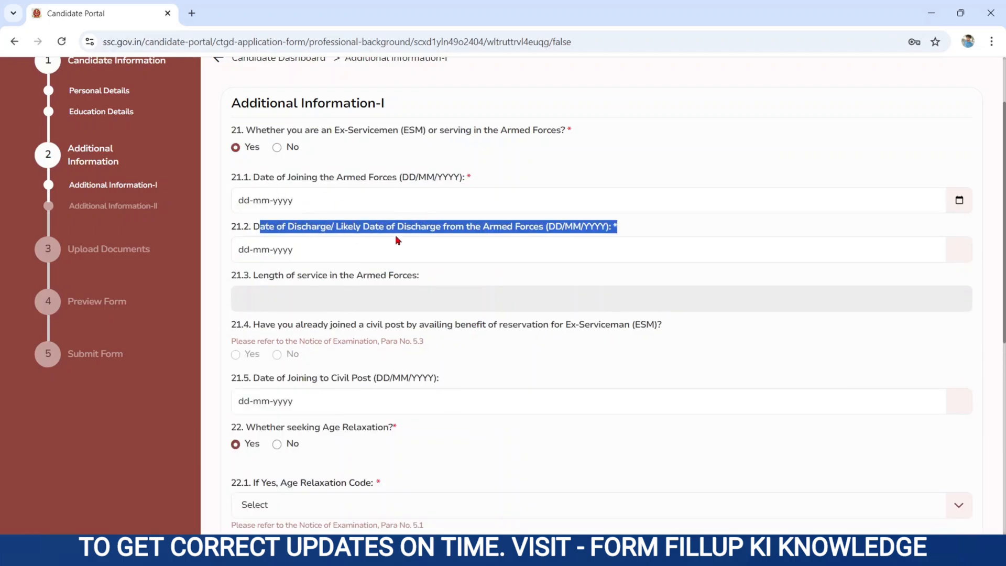
click(269, 293)
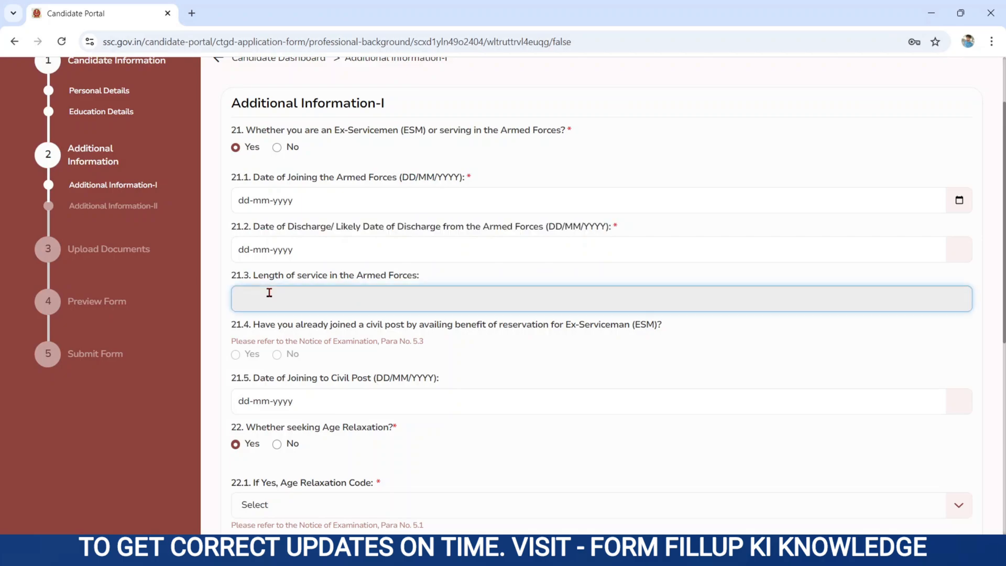
click(277, 149)
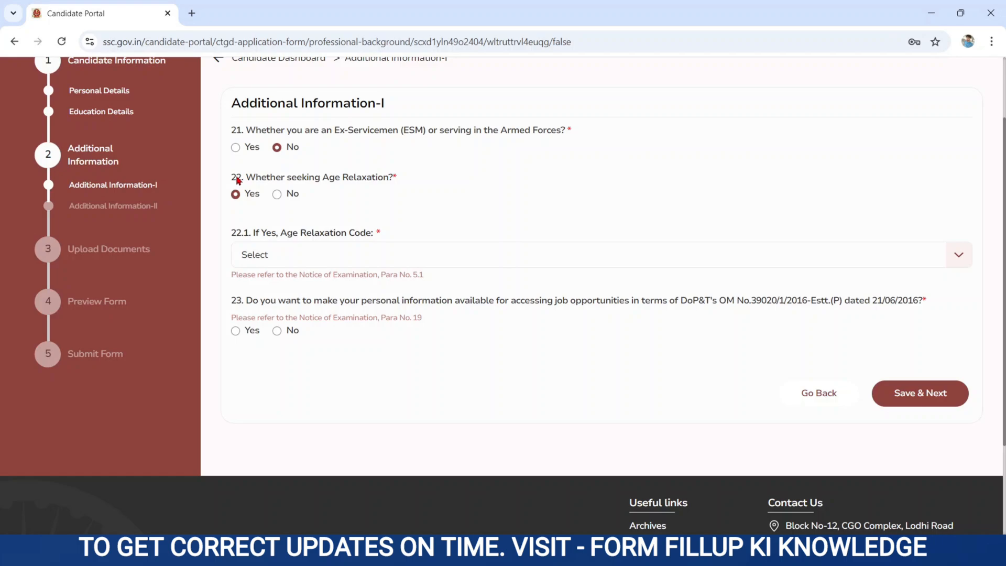
Answer No to seeking age relaxation, leaving the relaxation code unselected.
drag(237, 179, 391, 188)
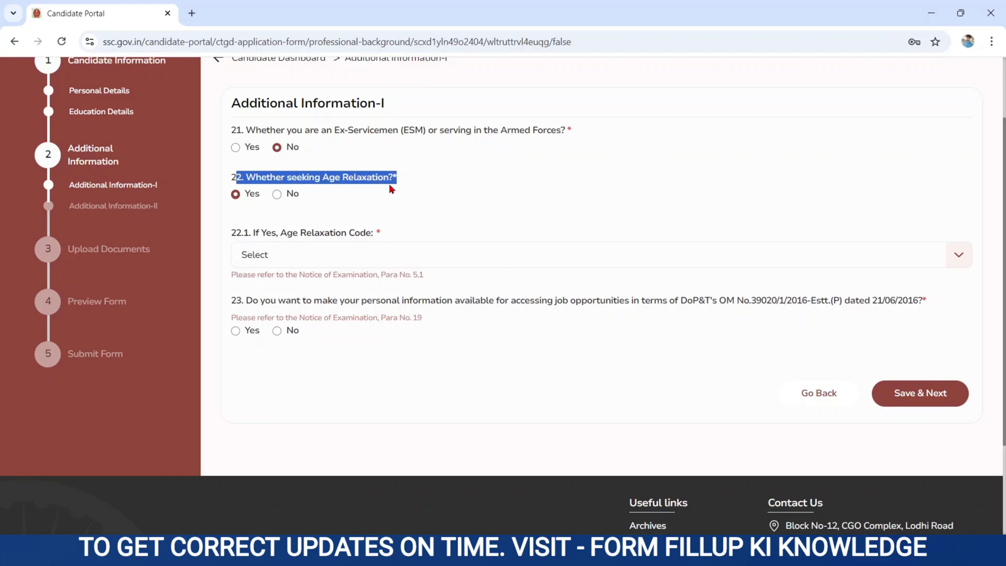
click(321, 200)
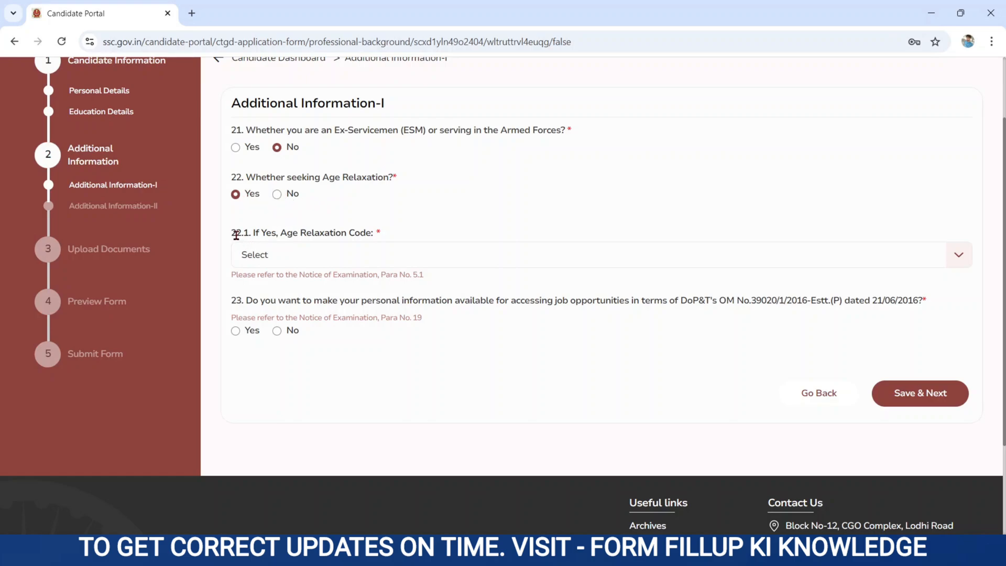
drag(235, 235, 292, 269)
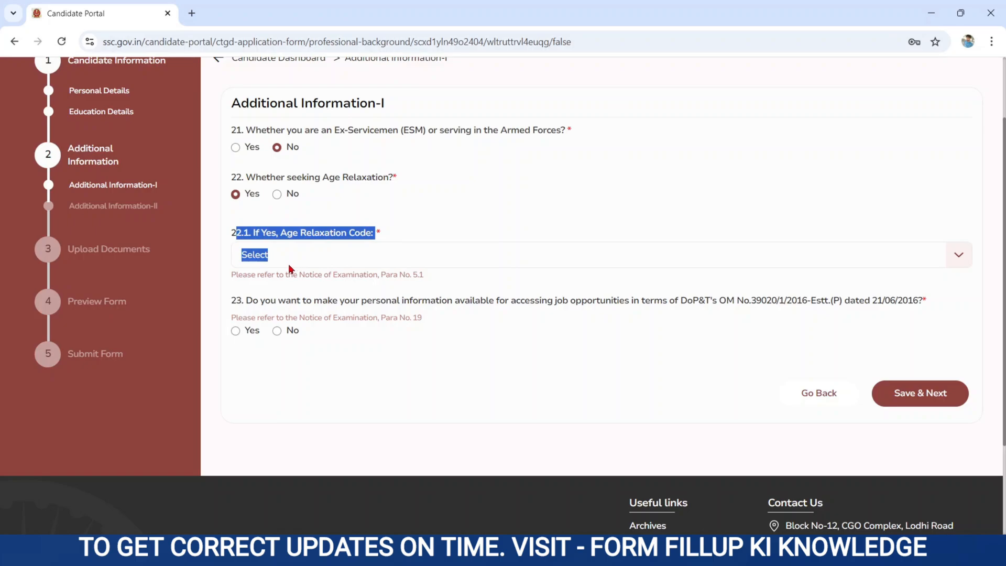
click(278, 262)
click(250, 181)
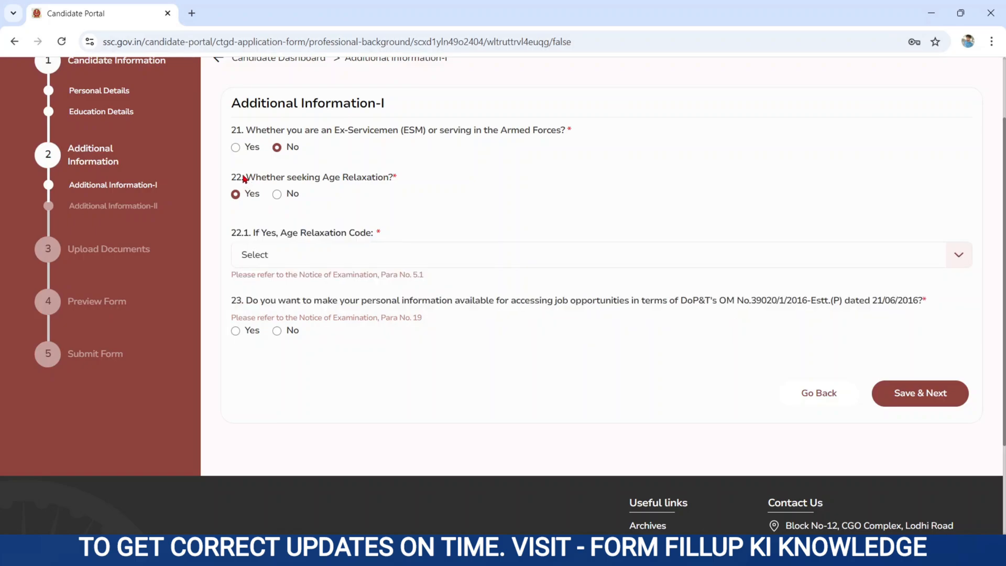
drag(243, 180, 296, 195)
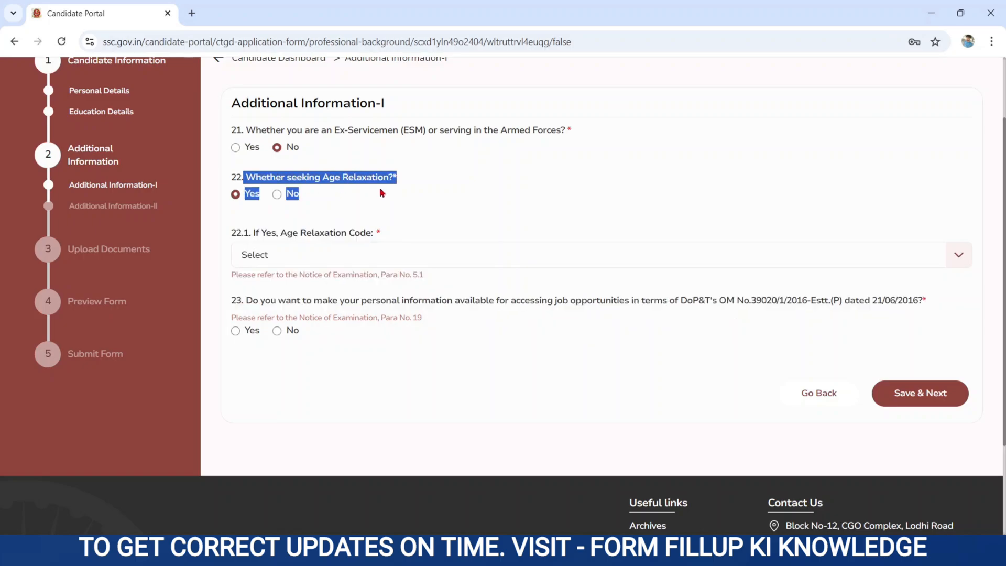
click(278, 195)
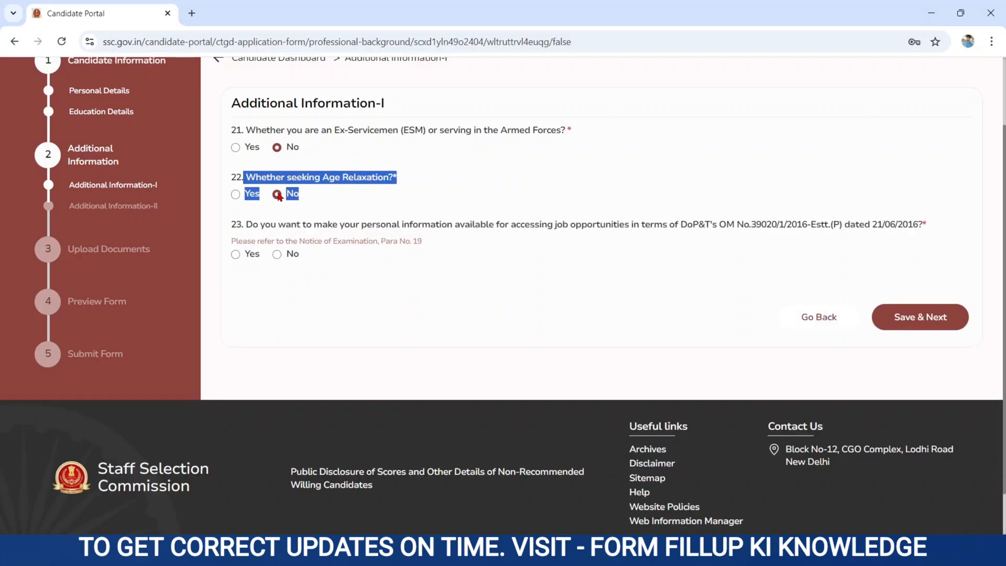
click(242, 226)
Agree to share personal information for job opportunities and save Additional Information-I.
drag(243, 226, 597, 227)
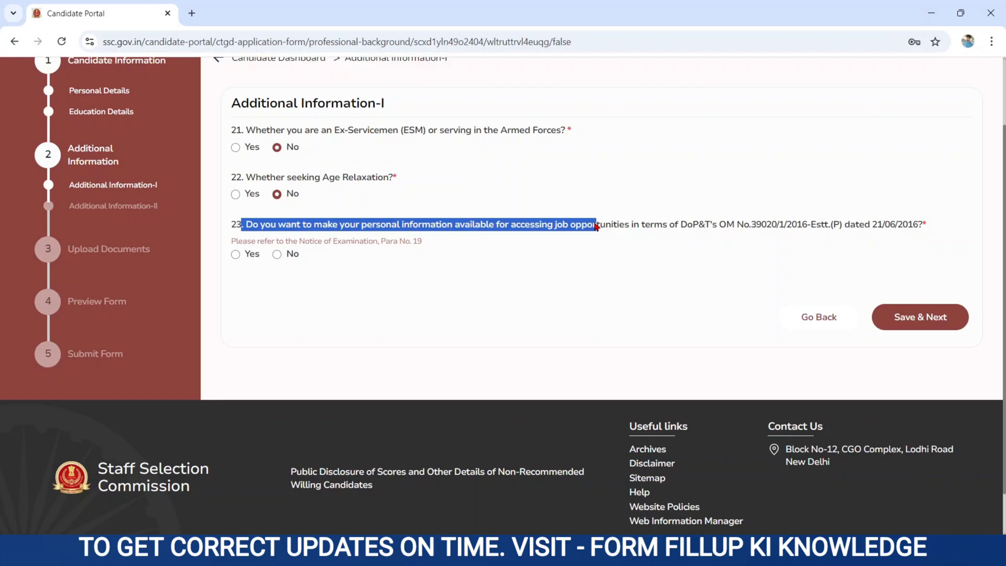
click(236, 255)
click(401, 292)
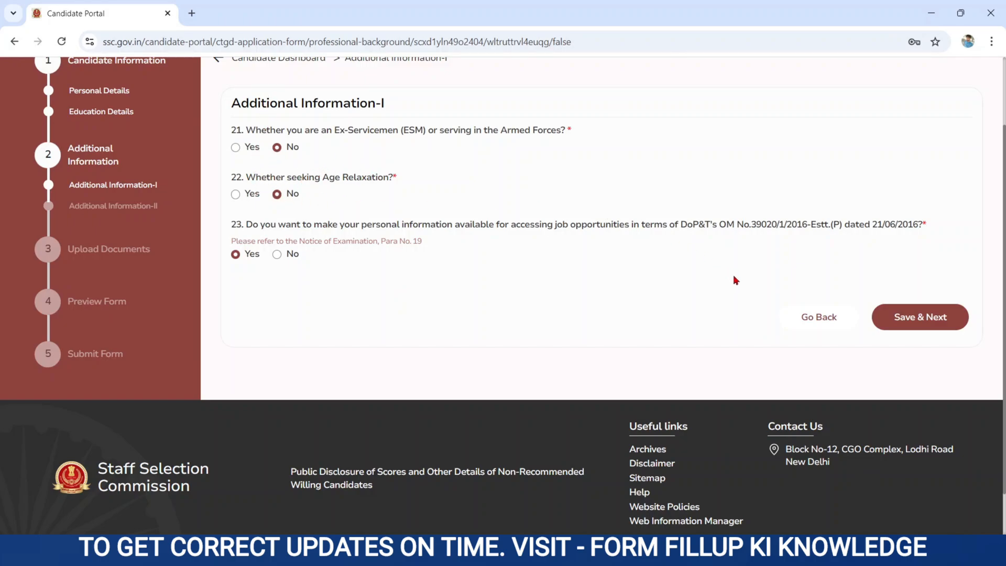
click(901, 321)
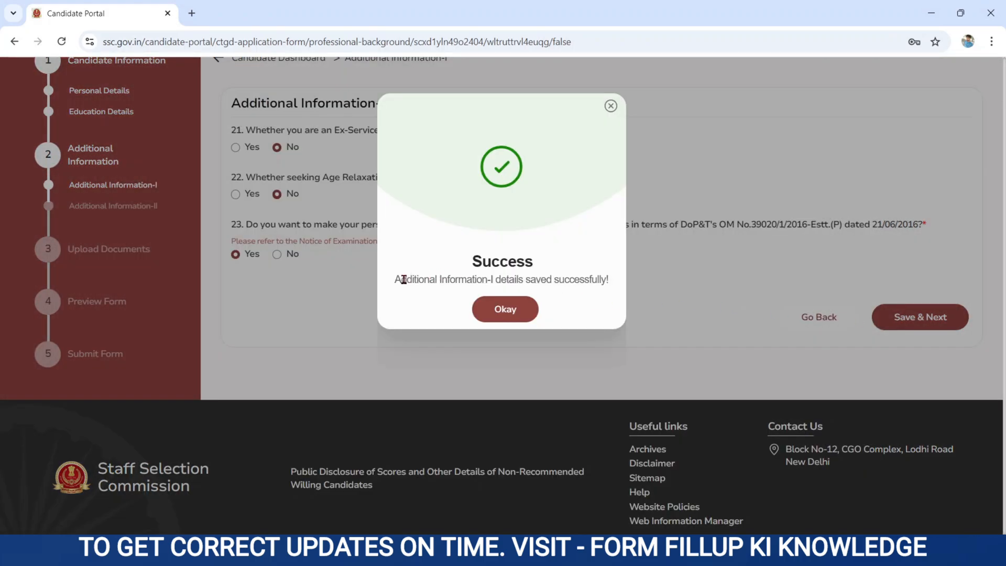
drag(394, 283, 604, 280)
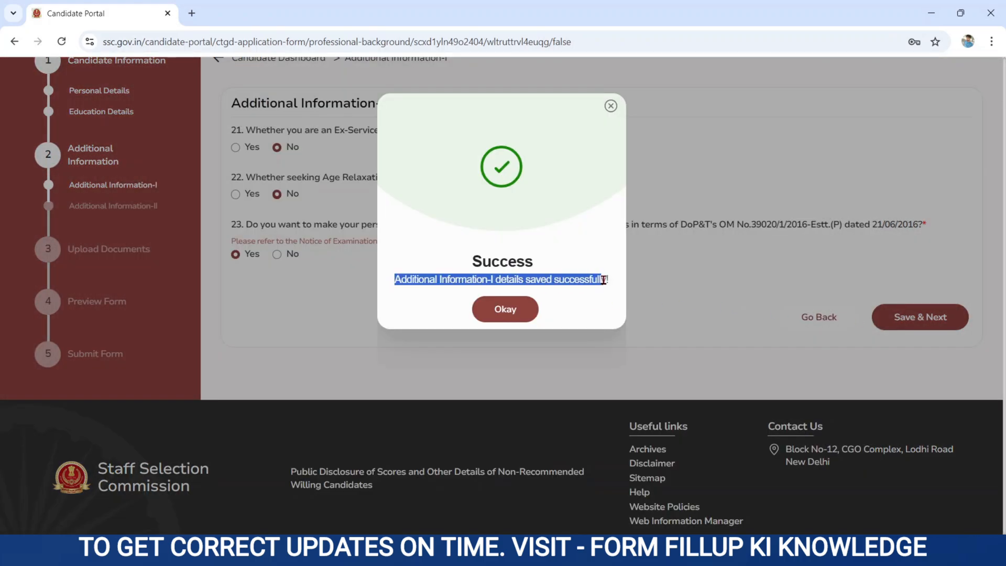
Keep exam centre preferences CR-Muzaffarpur, CR-Patna and CR-Gorakhpur in that order.
click(519, 317)
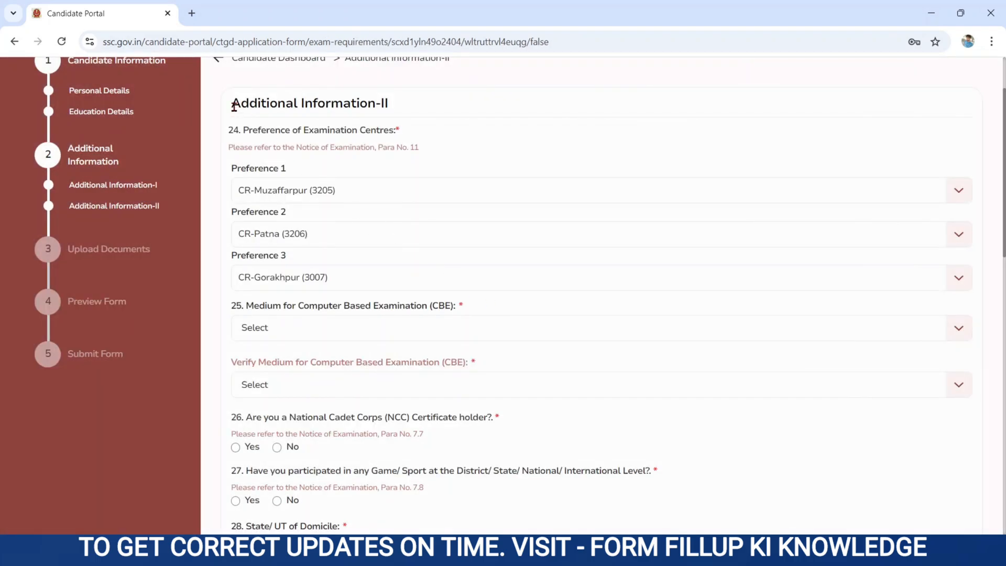
drag(234, 105, 481, 129)
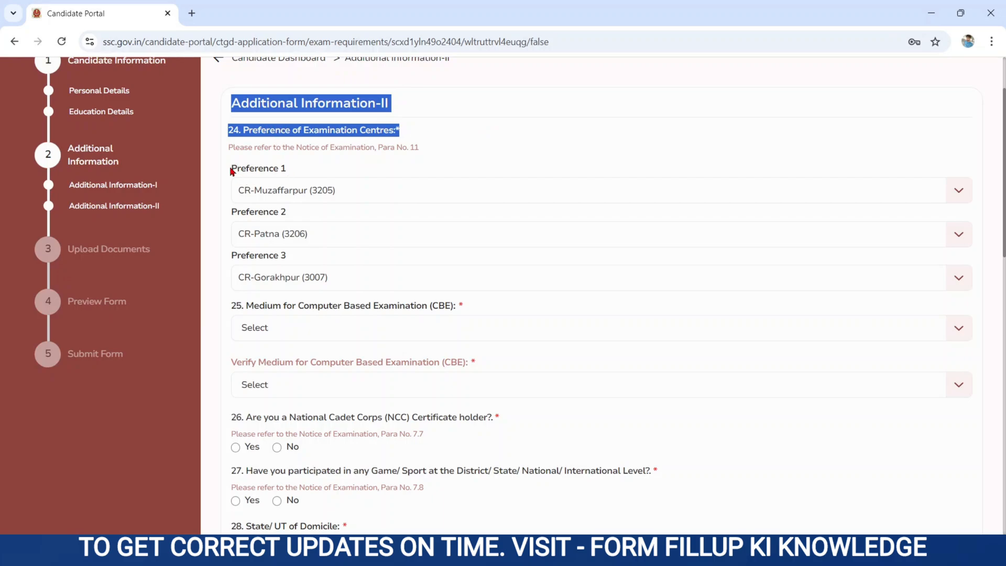
drag(231, 172, 300, 263)
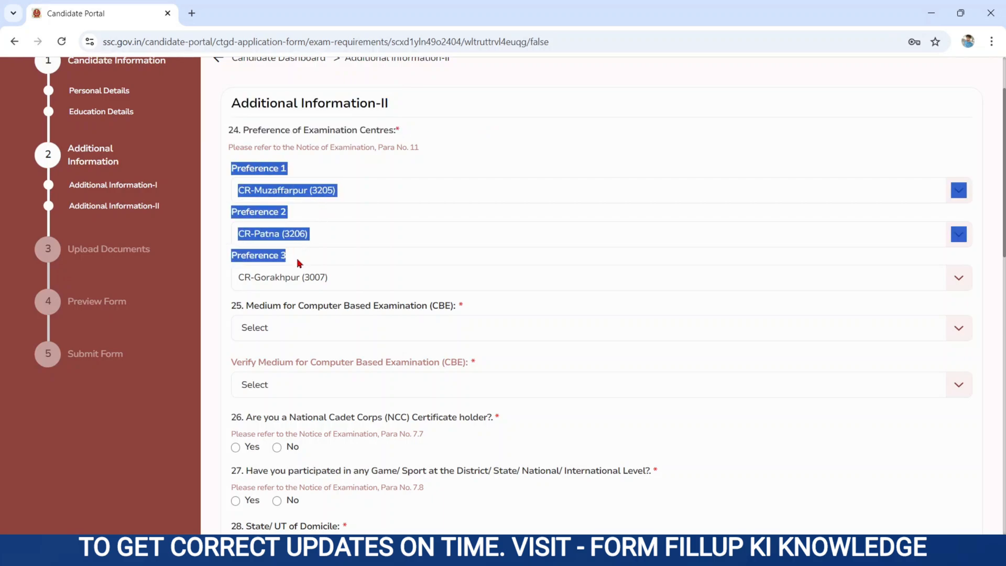
click(300, 262)
click(267, 191)
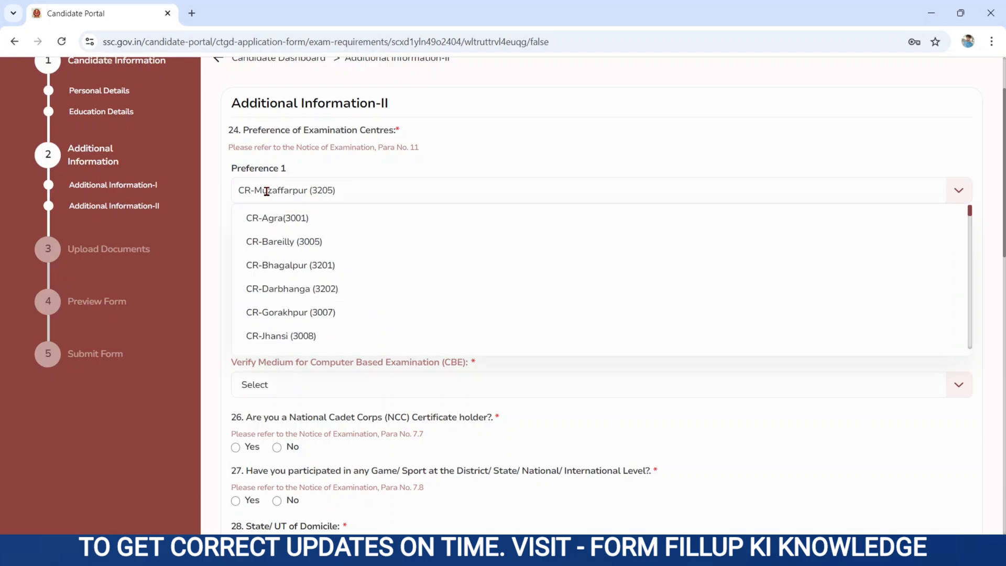
click(268, 195)
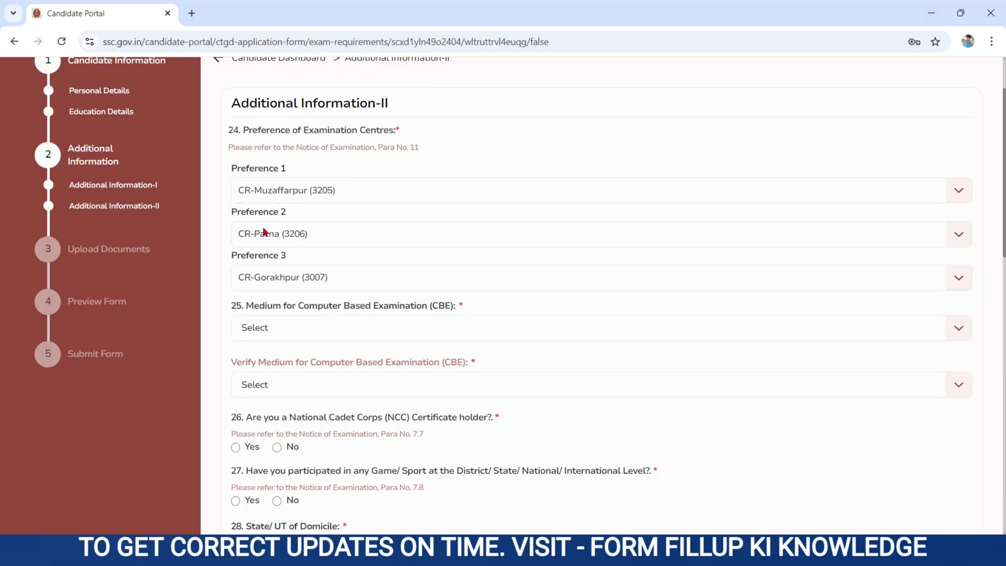
click(261, 237)
click(261, 237)
click(264, 279)
click(263, 279)
Choose 01 - Hindi as the CBE medium and select it again to verify.
drag(243, 305, 468, 311)
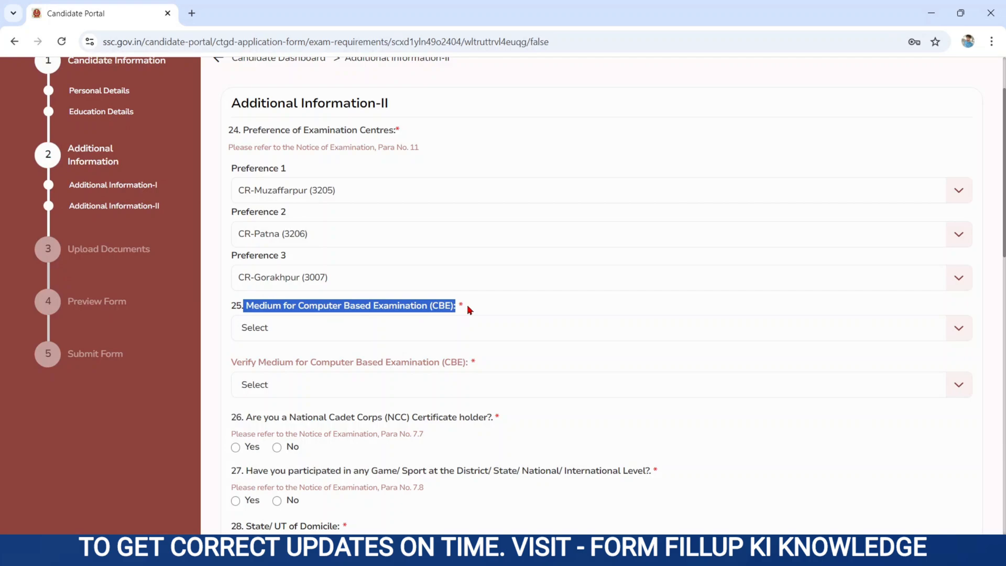
click(260, 326)
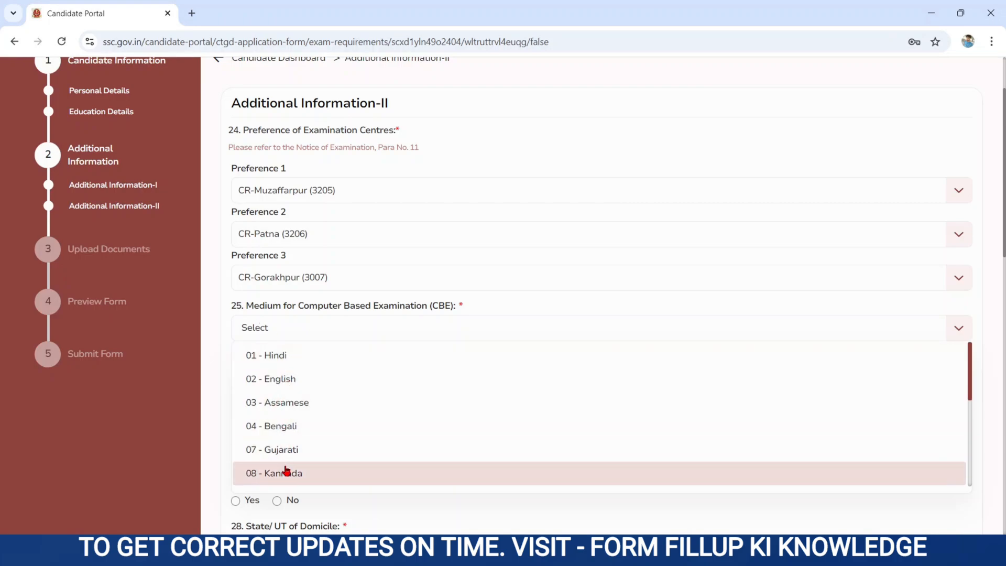
click(273, 354)
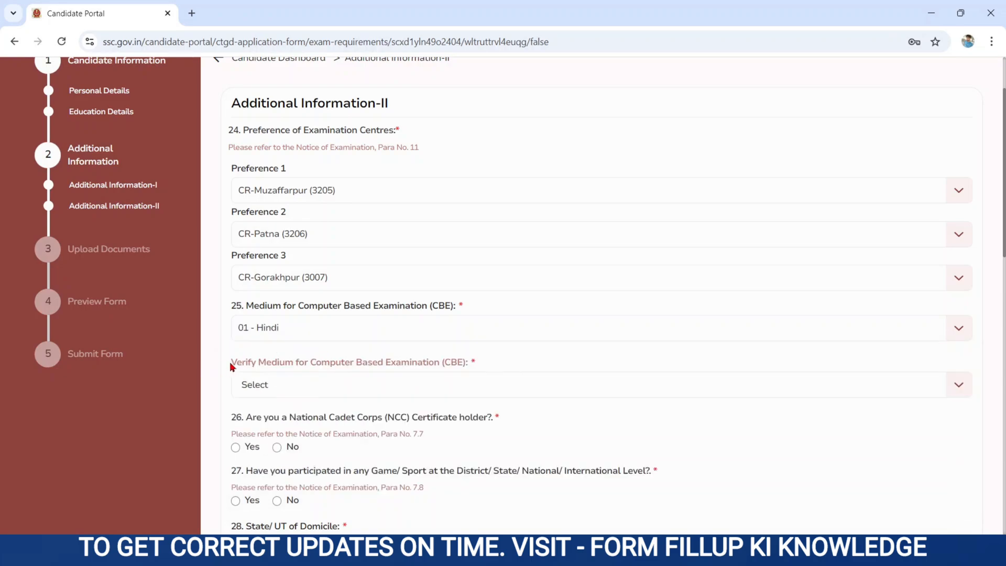
drag(235, 362, 466, 382)
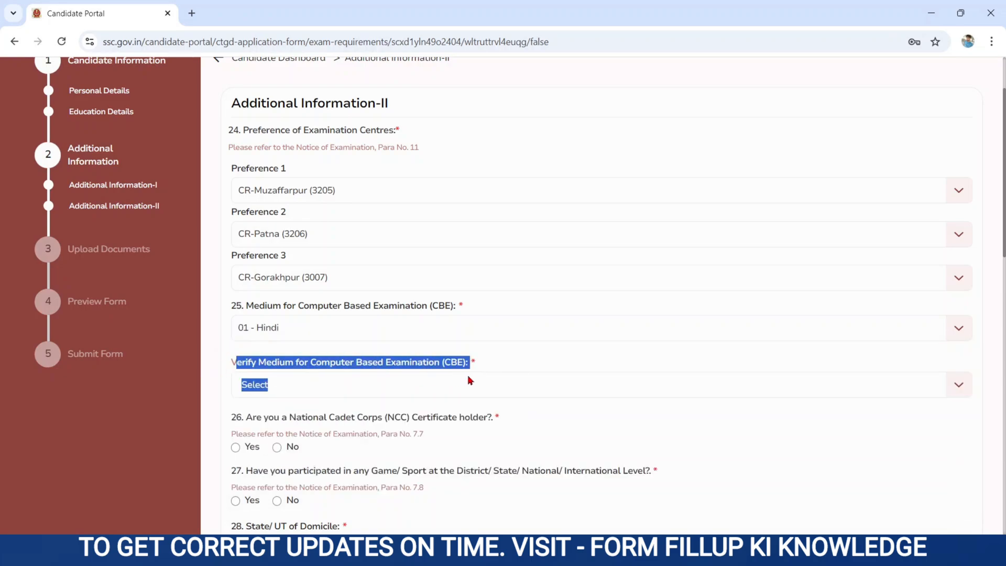
click(331, 386)
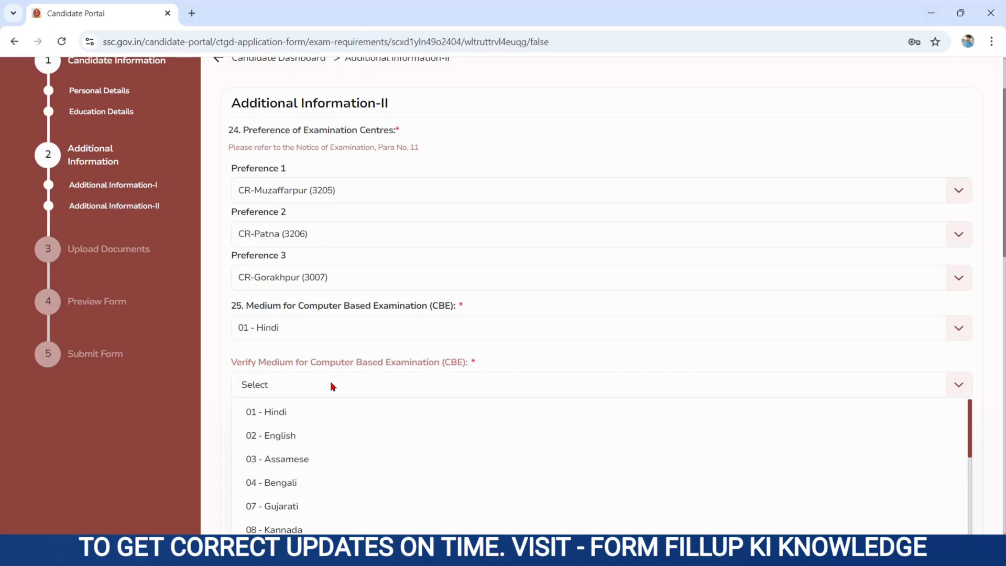
click(277, 416)
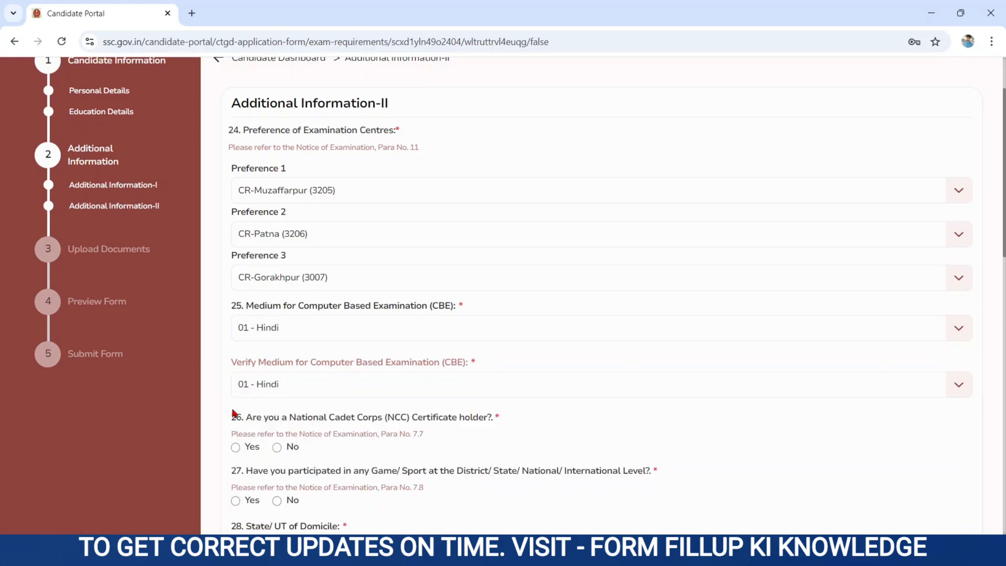
scroll(234, 414, down, 6)
Answer No to holding an NCC certificate after viewing the certificate types.
drag(247, 108, 537, 105)
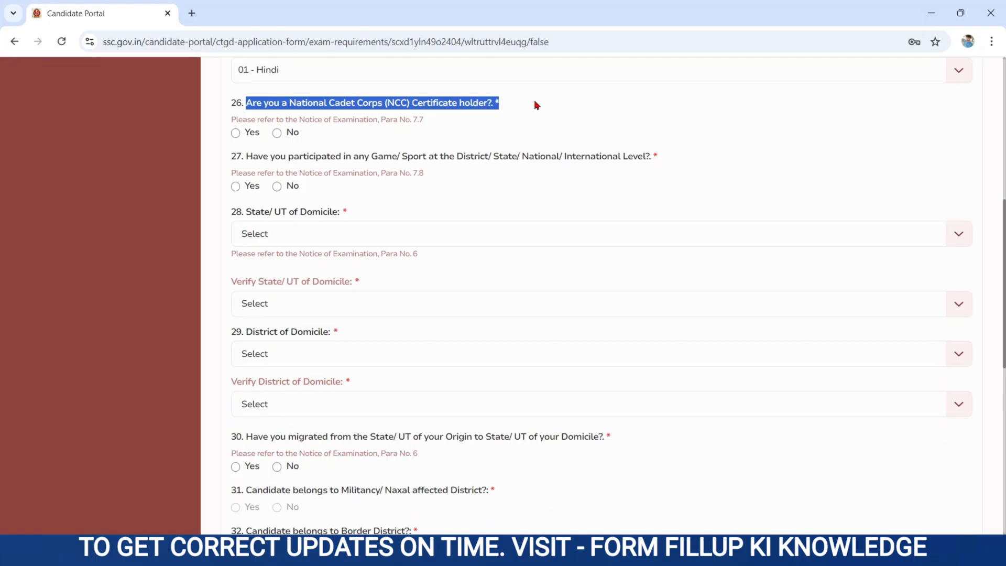
click(235, 132)
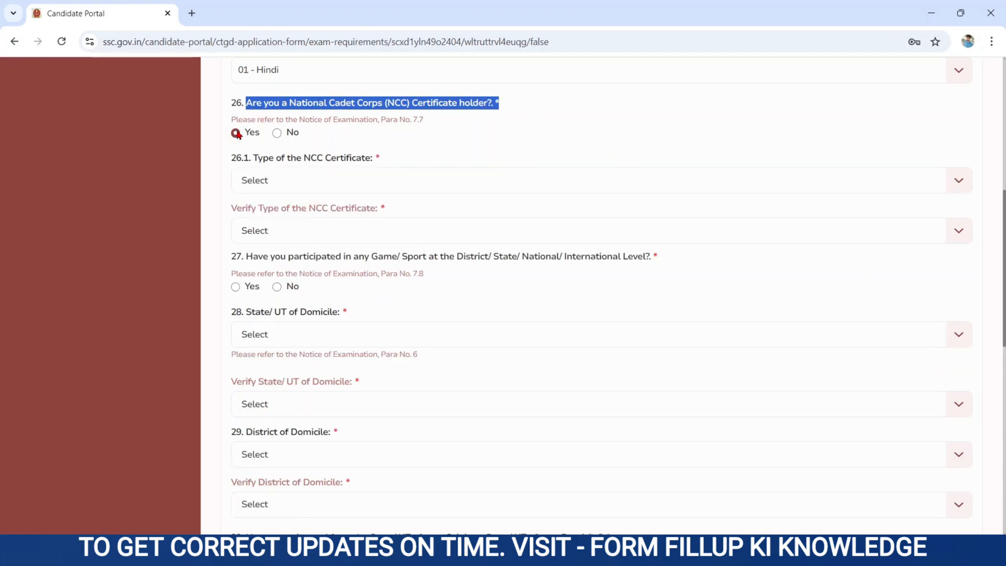
drag(254, 157, 393, 170)
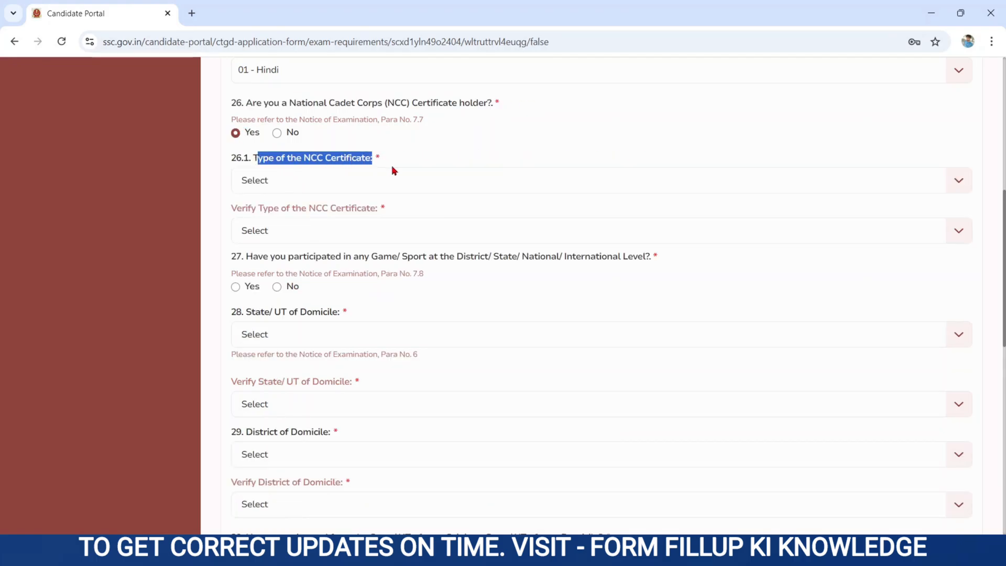
click(329, 175)
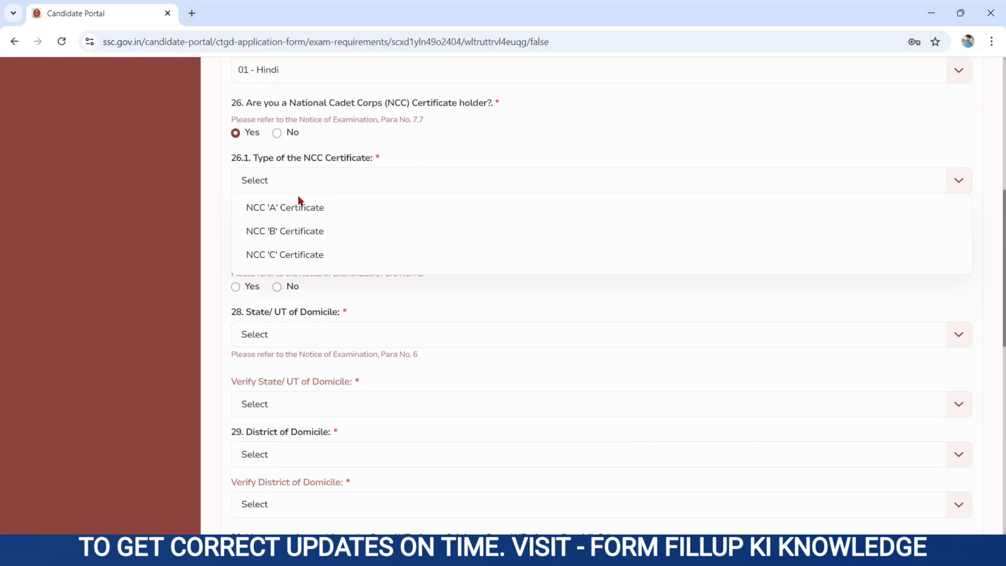
click(277, 133)
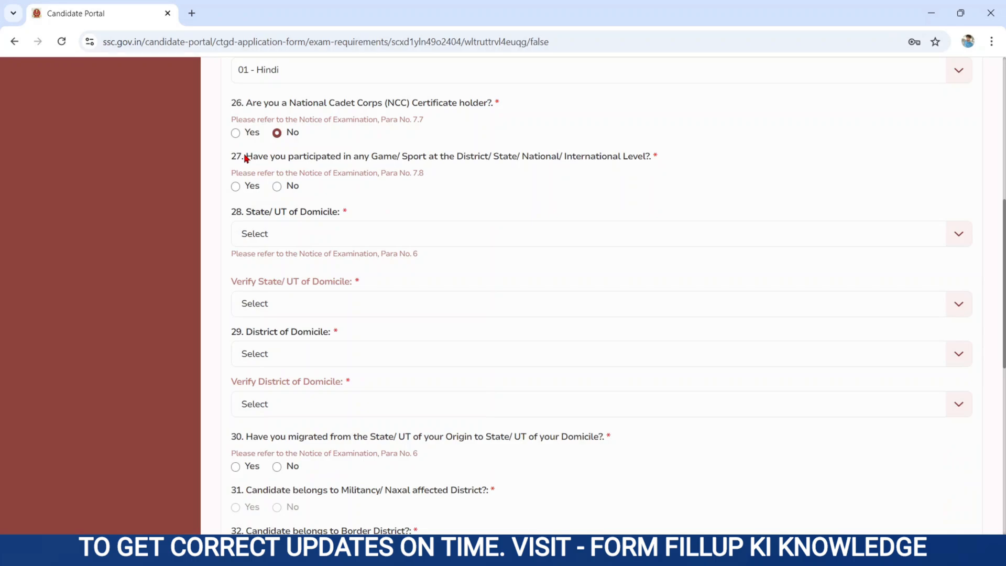
Answer No to district/state/national sports participation after viewing the sports list.
drag(246, 158, 422, 172)
click(509, 188)
click(236, 186)
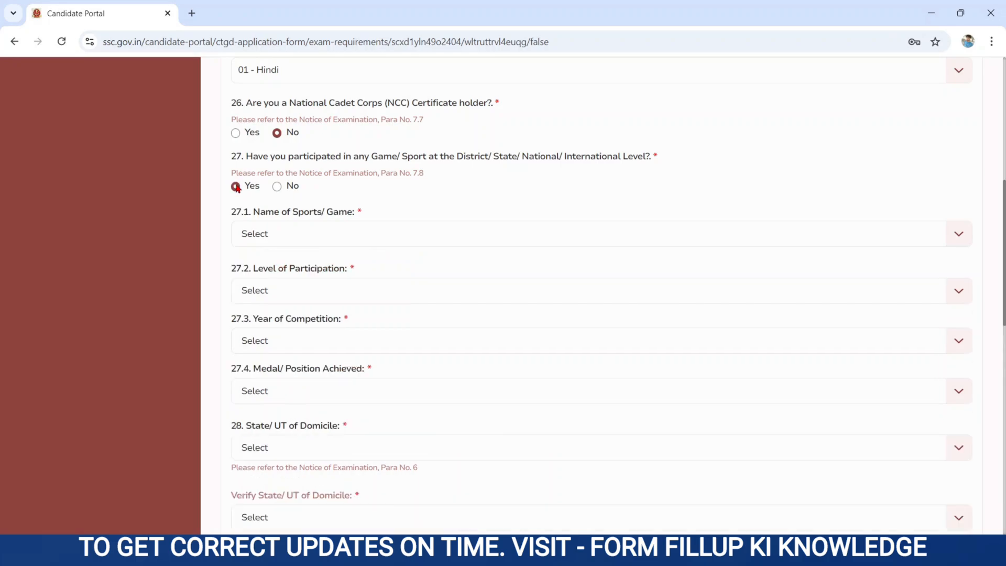
drag(254, 210, 359, 216)
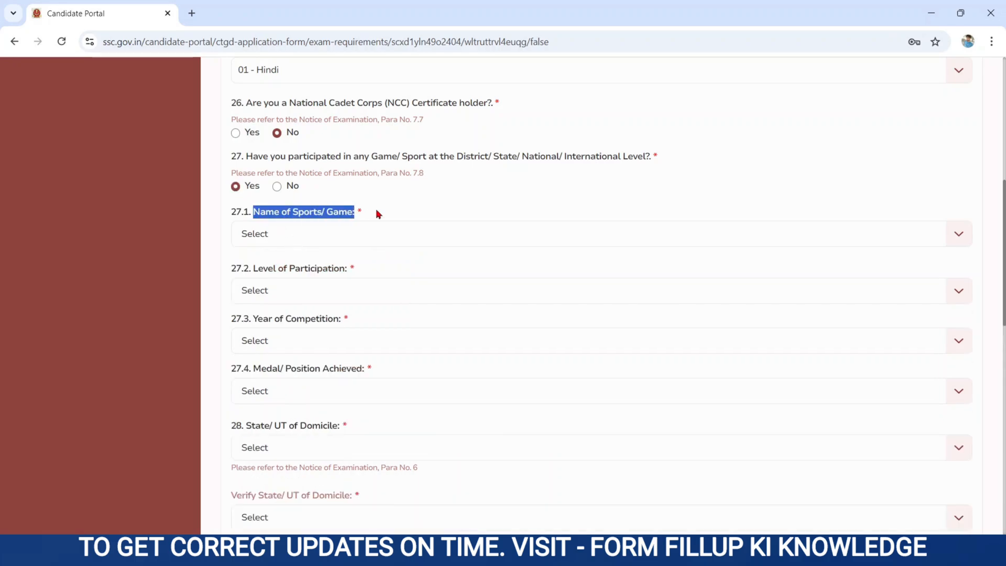
click(304, 237)
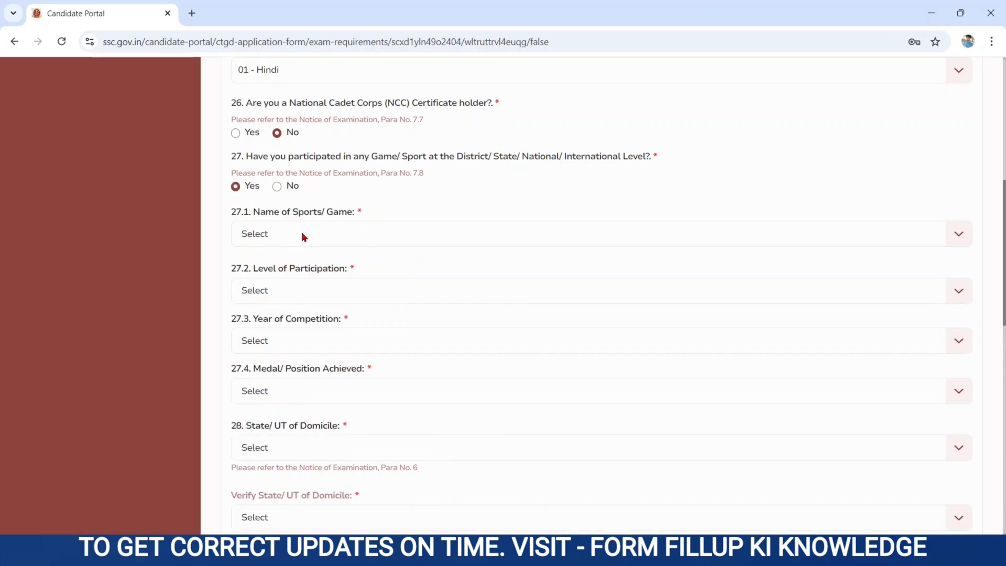
click(277, 187)
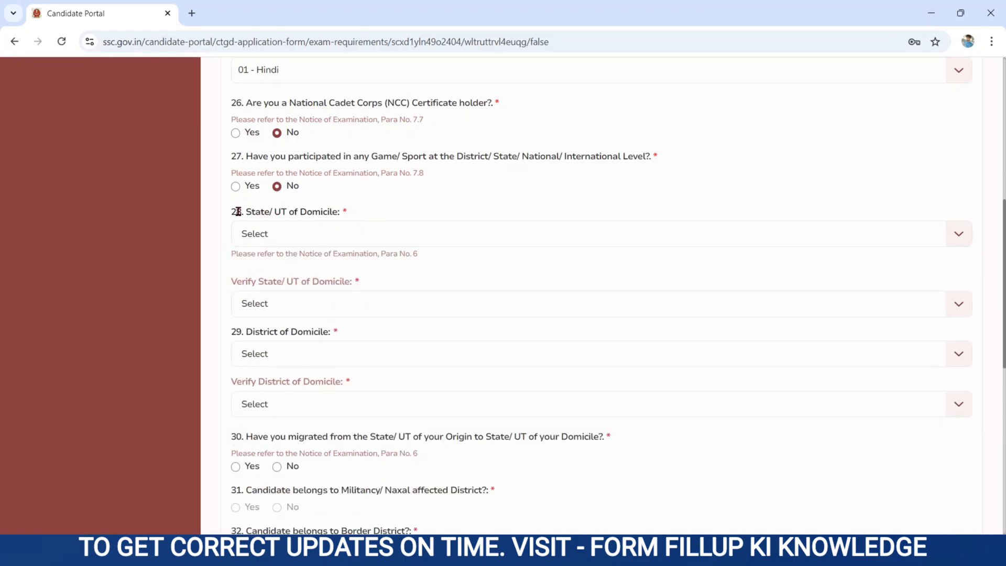
Set the state of domicile to Bihar and confirm it in the verify field.
drag(234, 212, 349, 216)
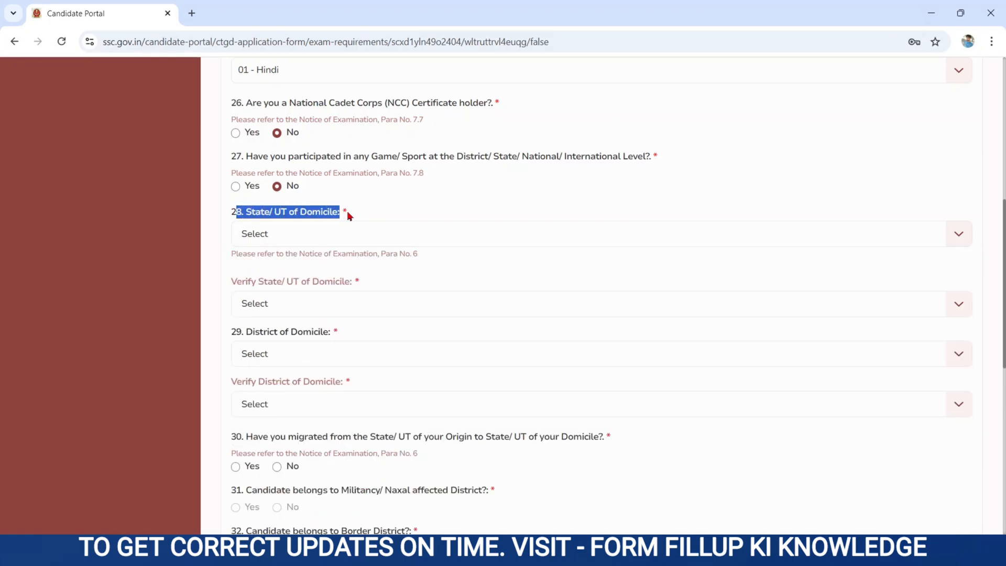
click(271, 233)
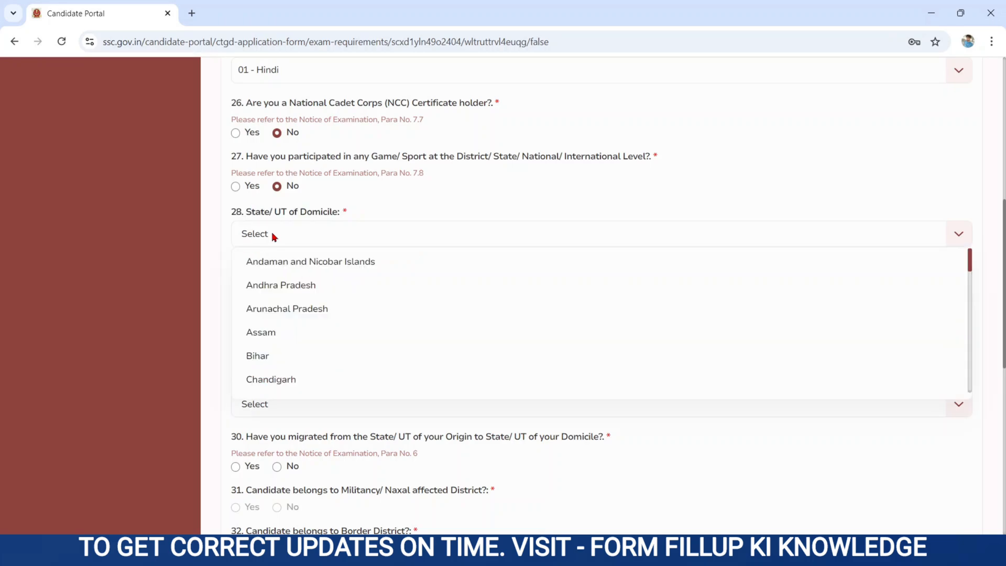
click(255, 358)
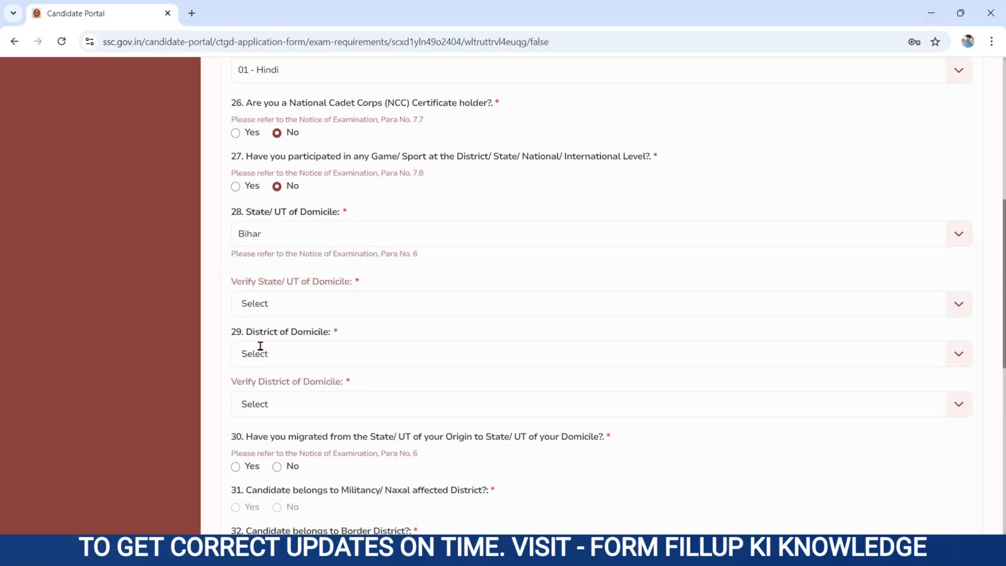
drag(234, 281, 357, 294)
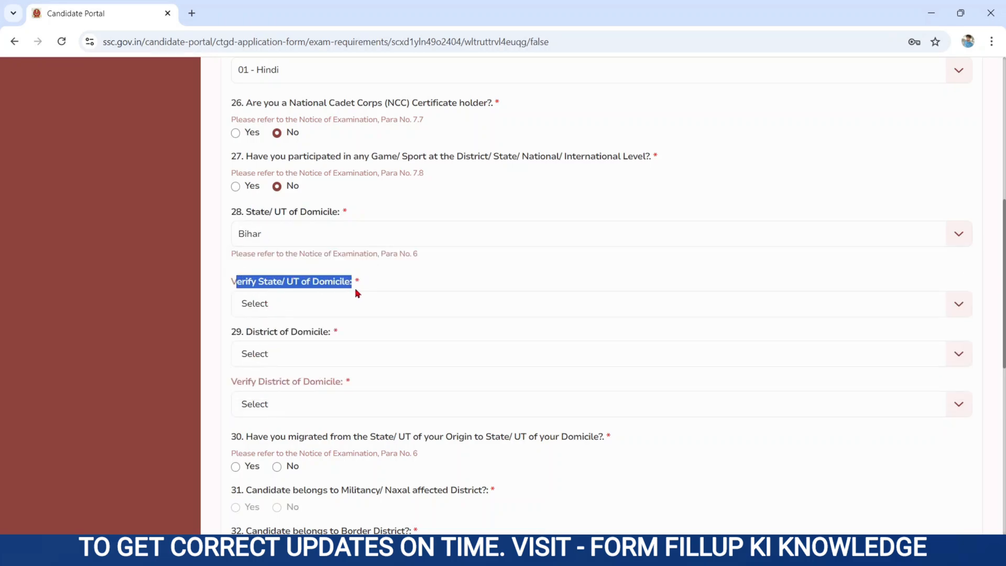
click(294, 312)
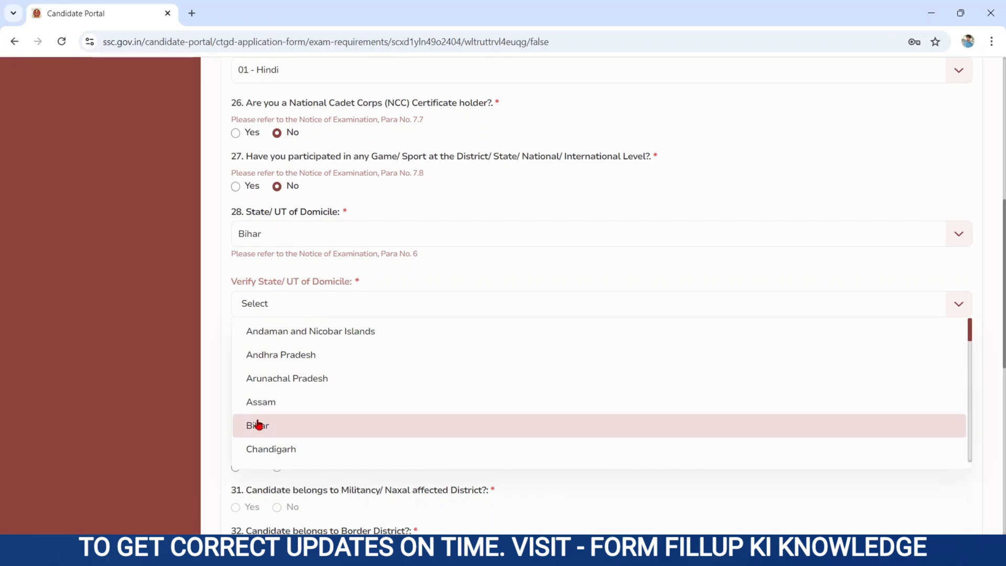
click(258, 427)
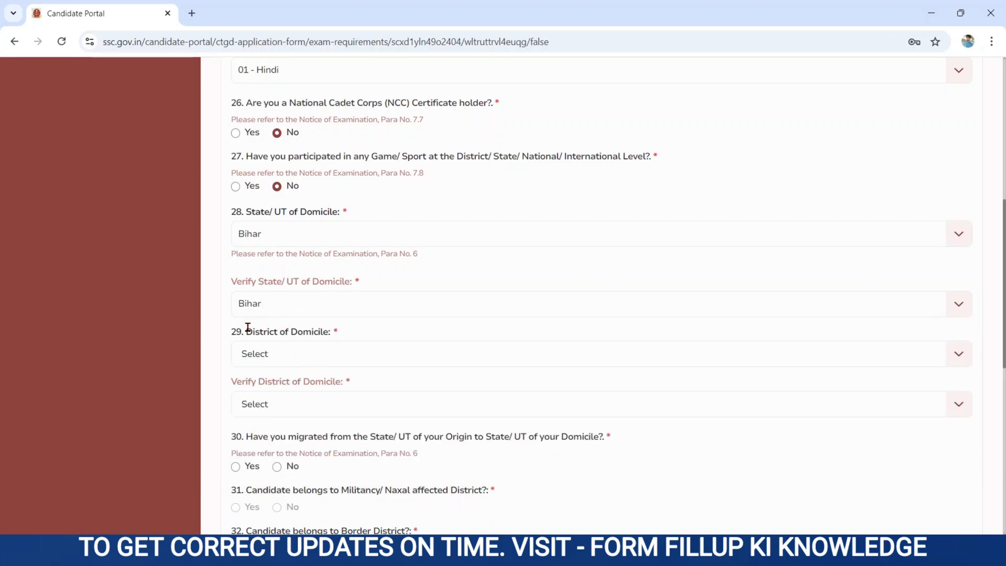
Set the district of domicile to East Champaran and confirm it in the verify field.
drag(229, 333, 408, 329)
click(301, 349)
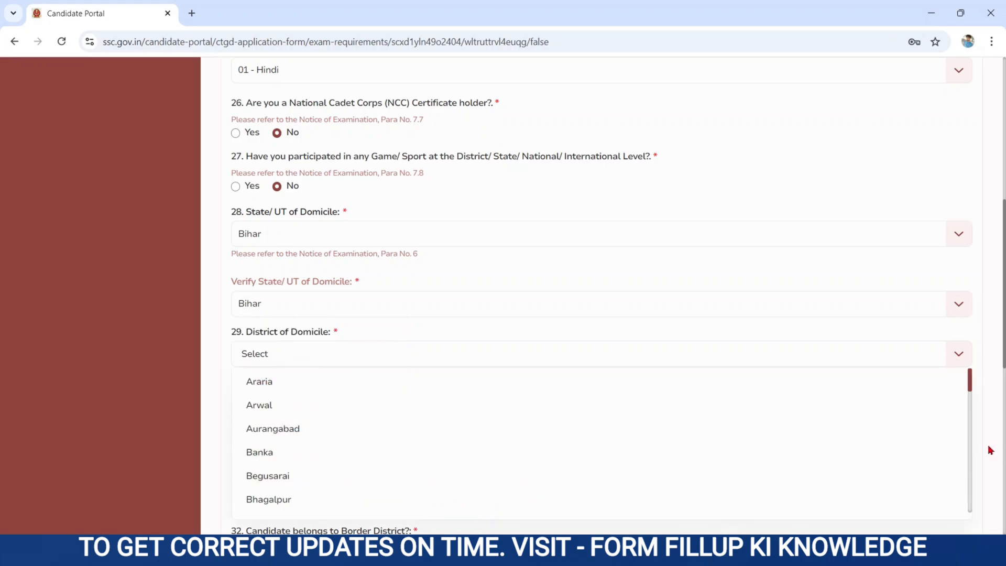
click(972, 445)
click(281, 467)
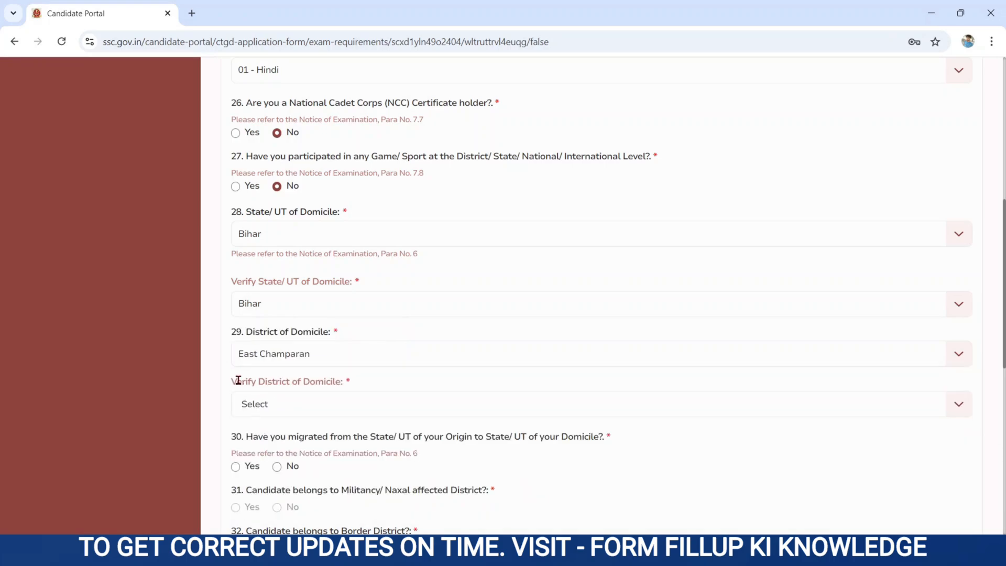
drag(232, 380, 361, 389)
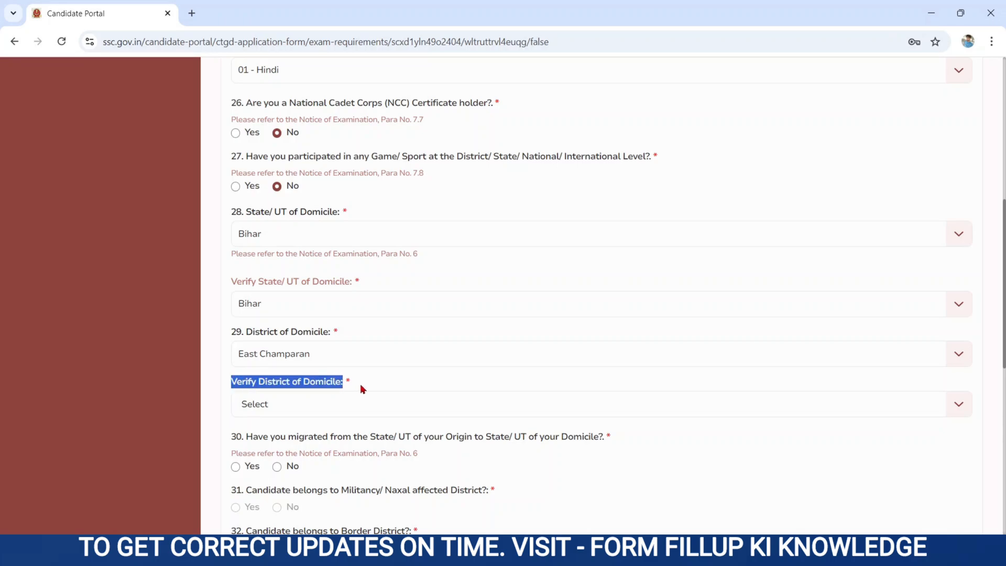
click(269, 408)
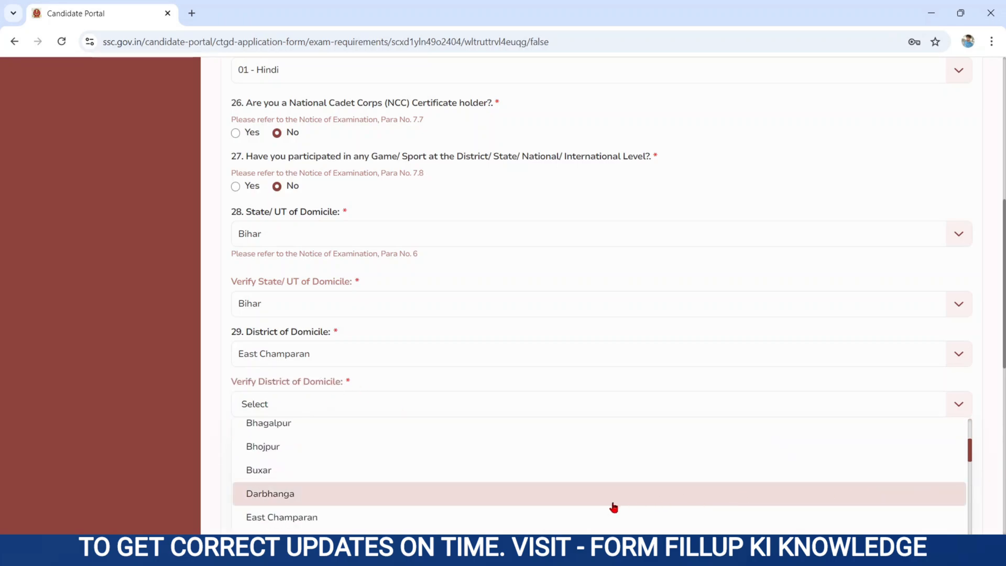
click(386, 520)
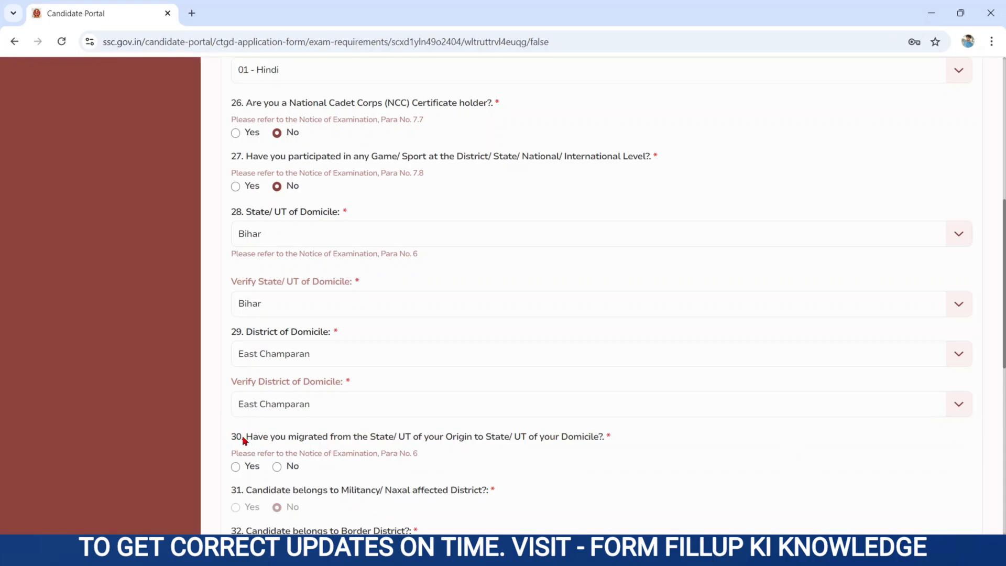
Answer No to having migrated from the State/UT of Origin, hiding the origin questions.
drag(244, 439, 365, 450)
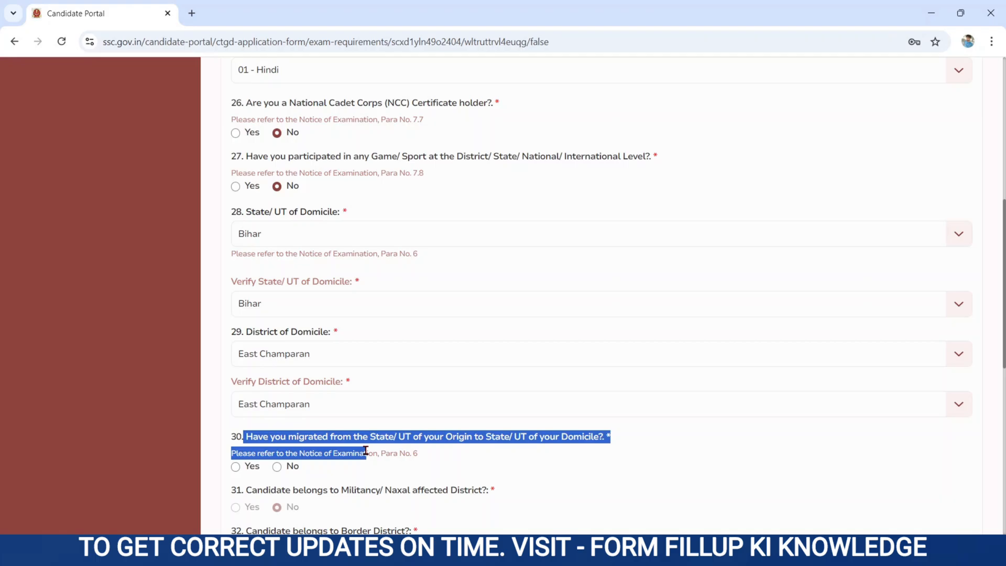
click(236, 467)
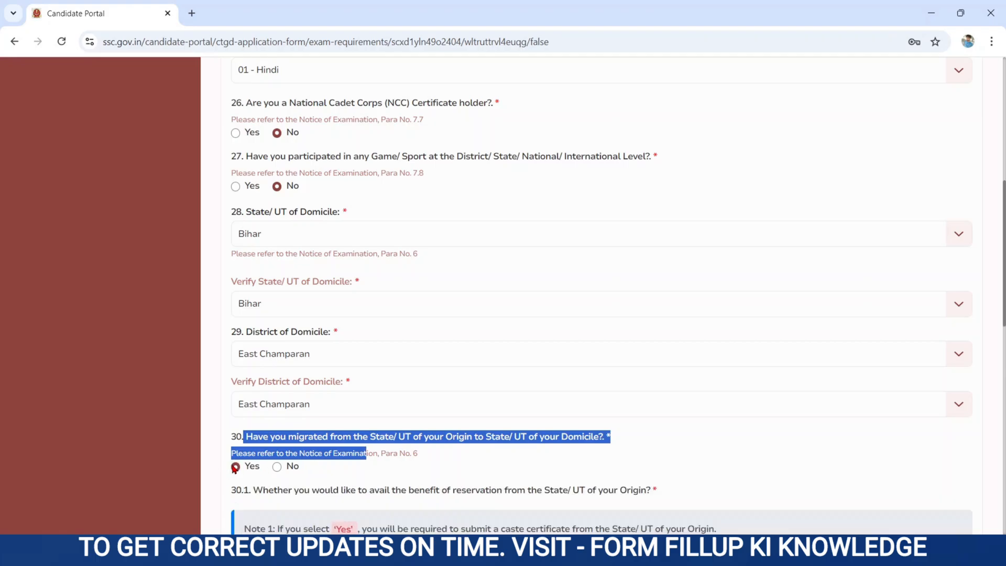
scroll(280, 483, down, 4)
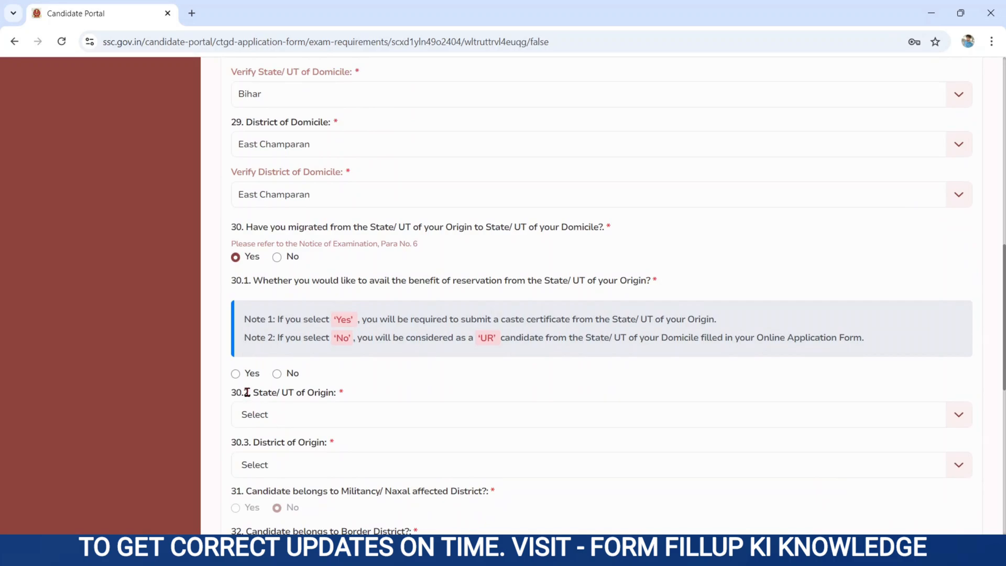
drag(248, 393, 341, 406)
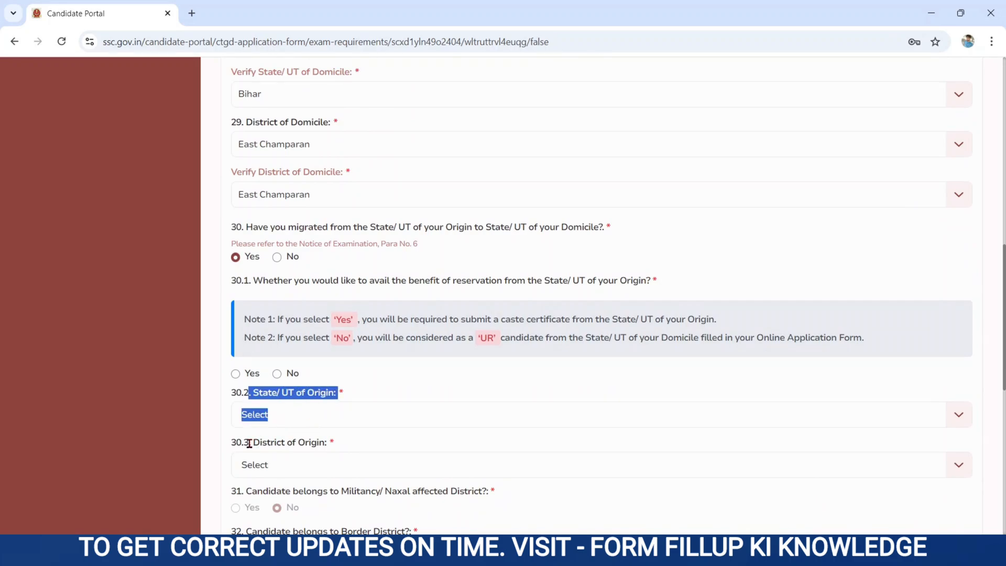
drag(249, 443, 346, 453)
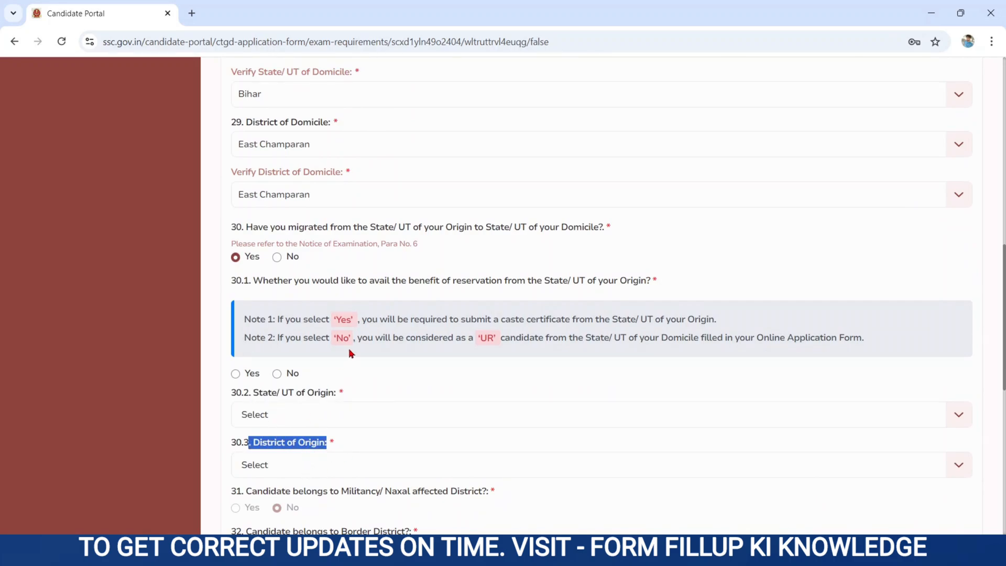
click(277, 257)
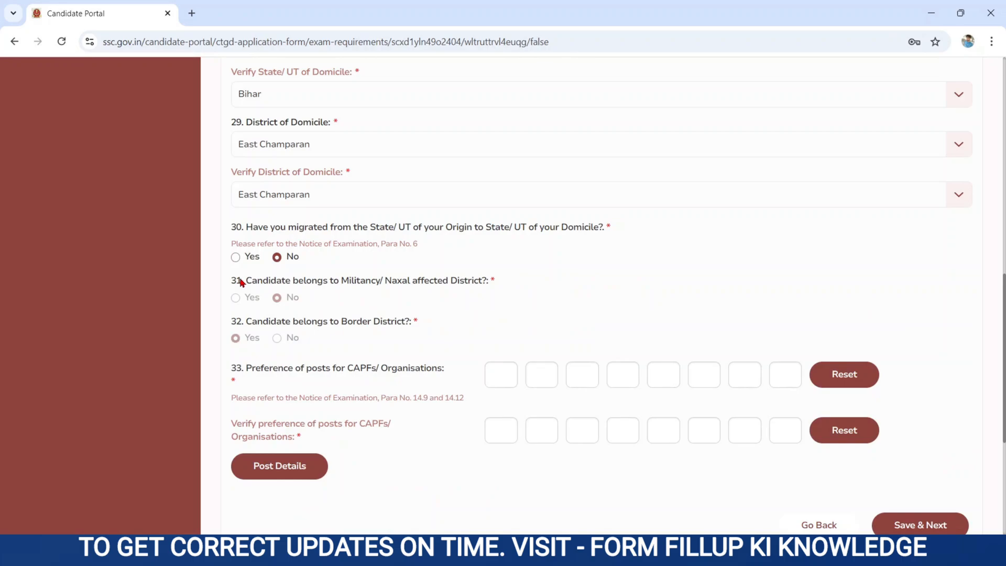
Review the Naxal-affected district, border district and post preference questions.
drag(242, 282, 406, 291)
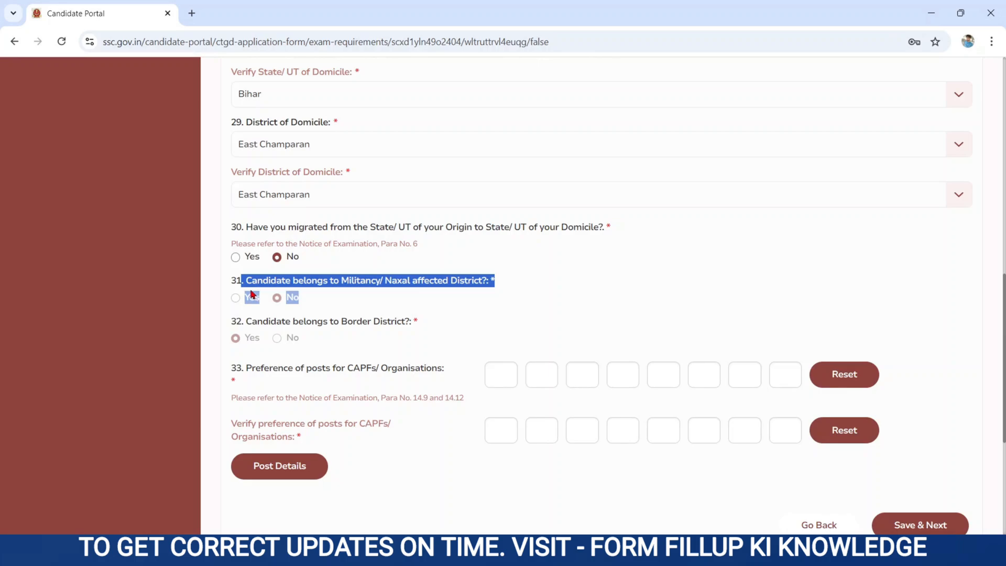
click(341, 303)
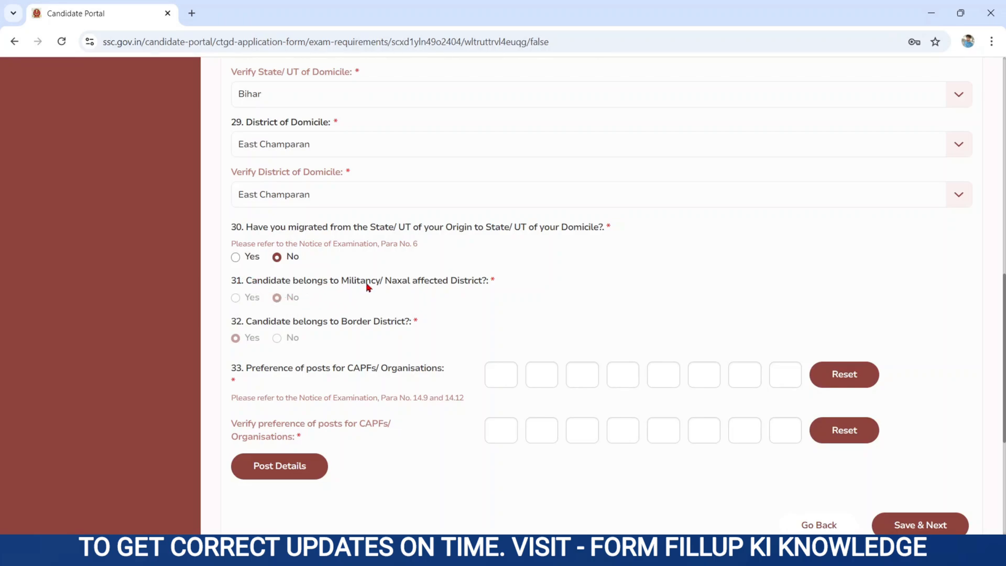
drag(248, 283, 493, 288)
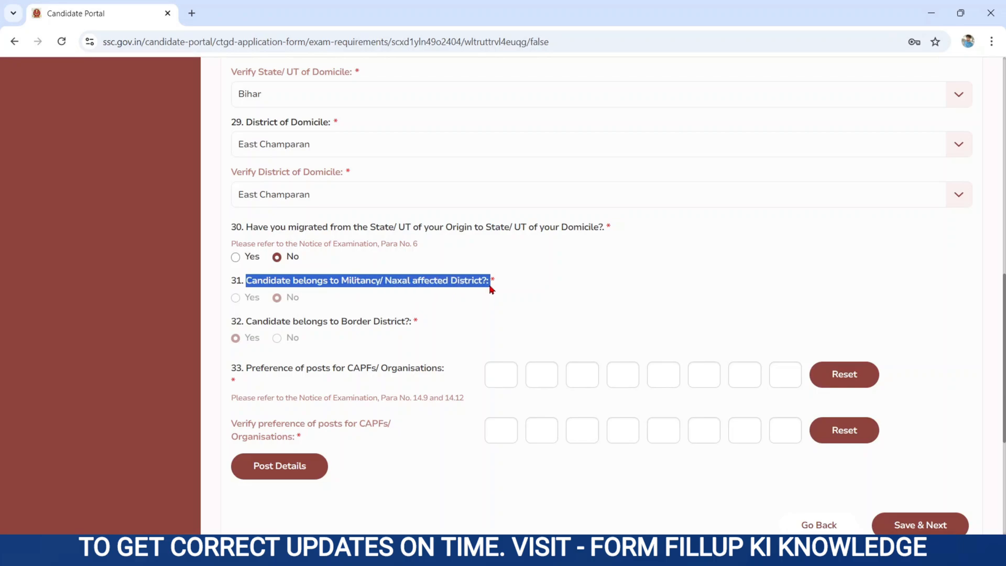
drag(245, 322, 405, 323)
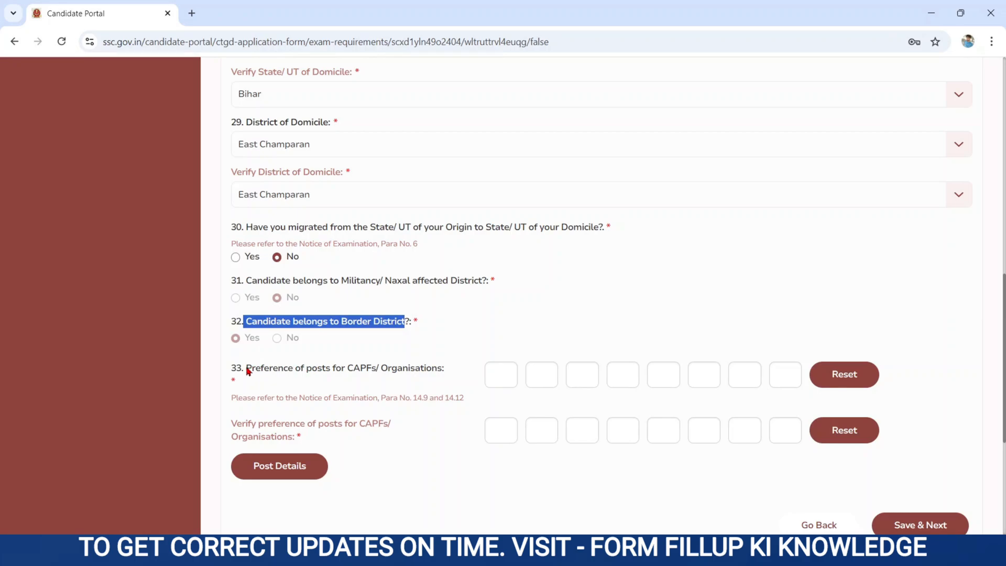
drag(235, 369, 425, 381)
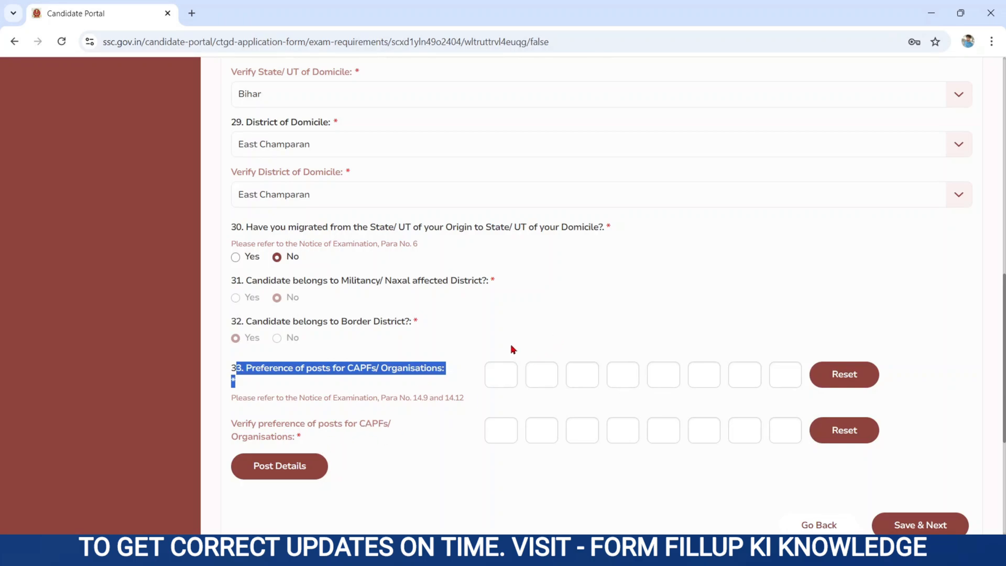
Open Post Details and go through post codes A–H, from BSF through Secretariat Security Force.
click(304, 470)
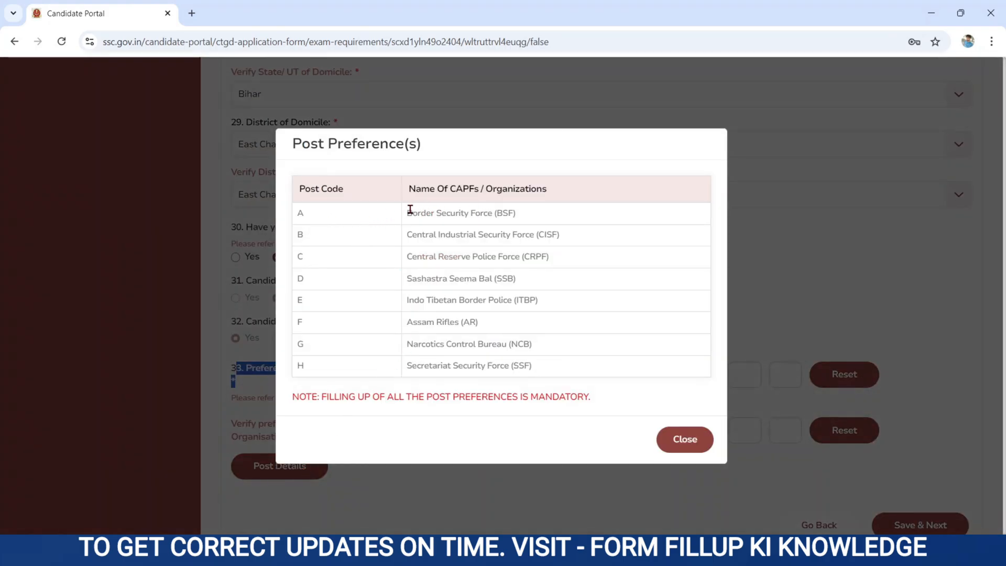
drag(407, 212, 528, 220)
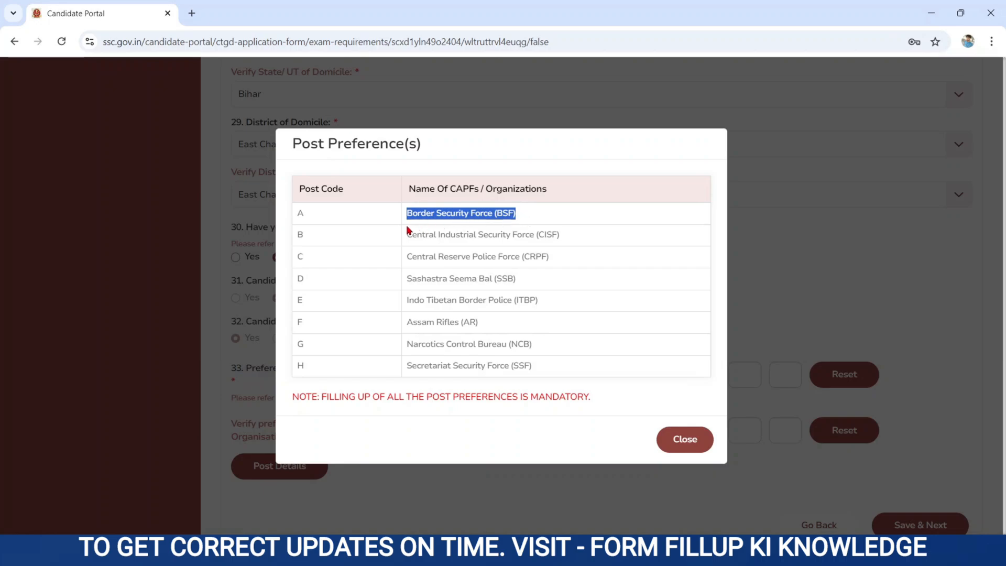
drag(407, 235, 566, 241)
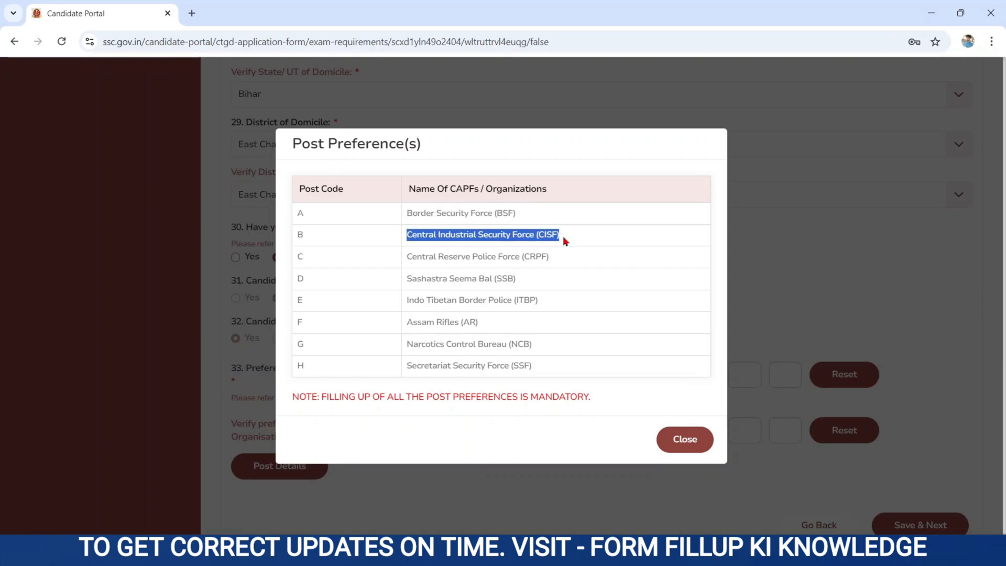
drag(412, 257, 566, 260)
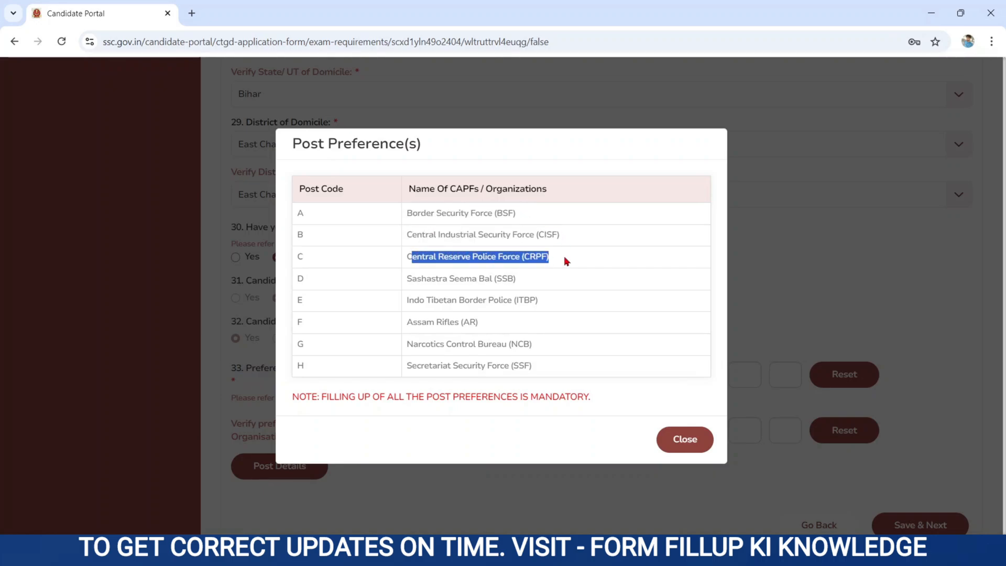
drag(414, 278, 539, 276)
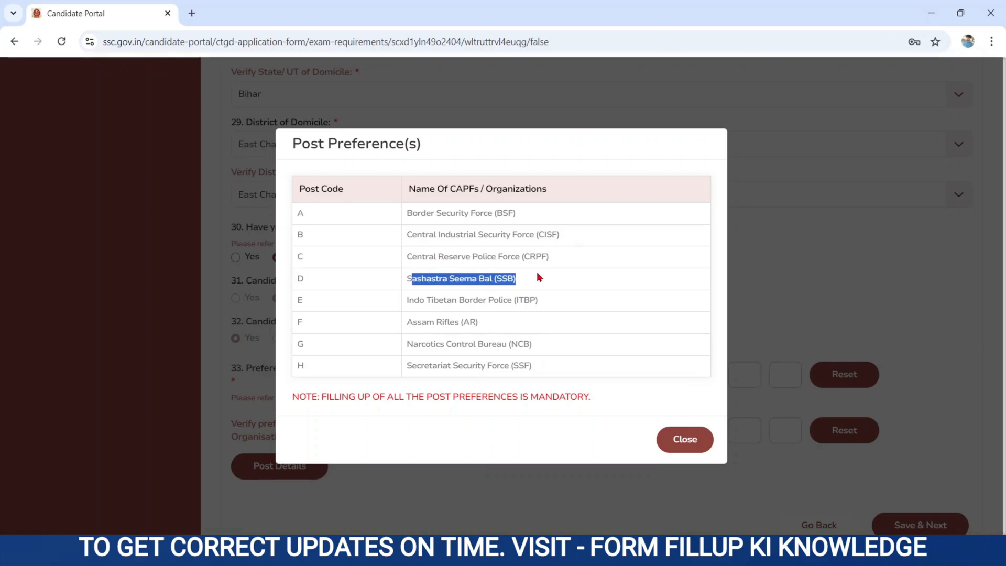
drag(408, 302, 596, 295)
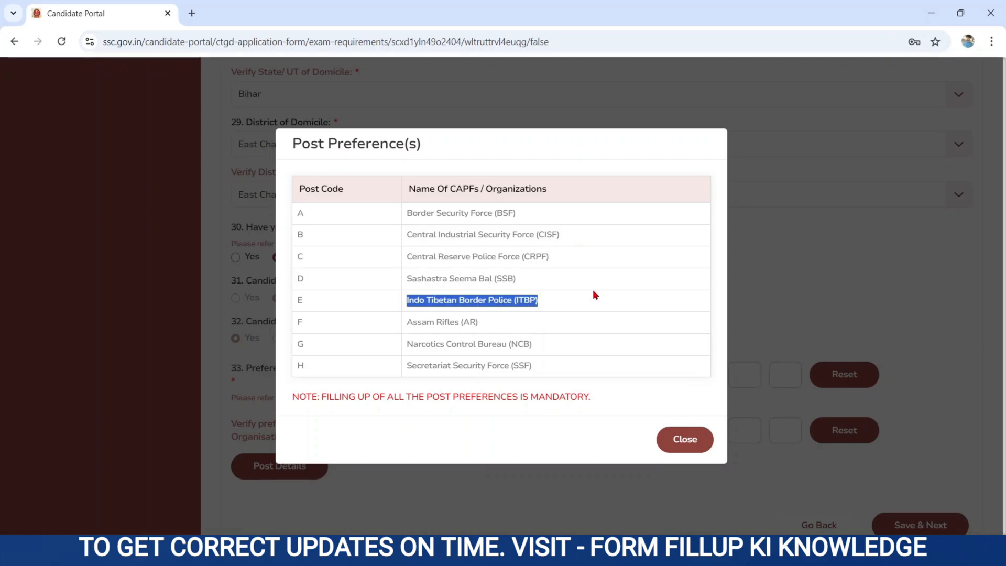
click(410, 319)
drag(411, 319, 519, 319)
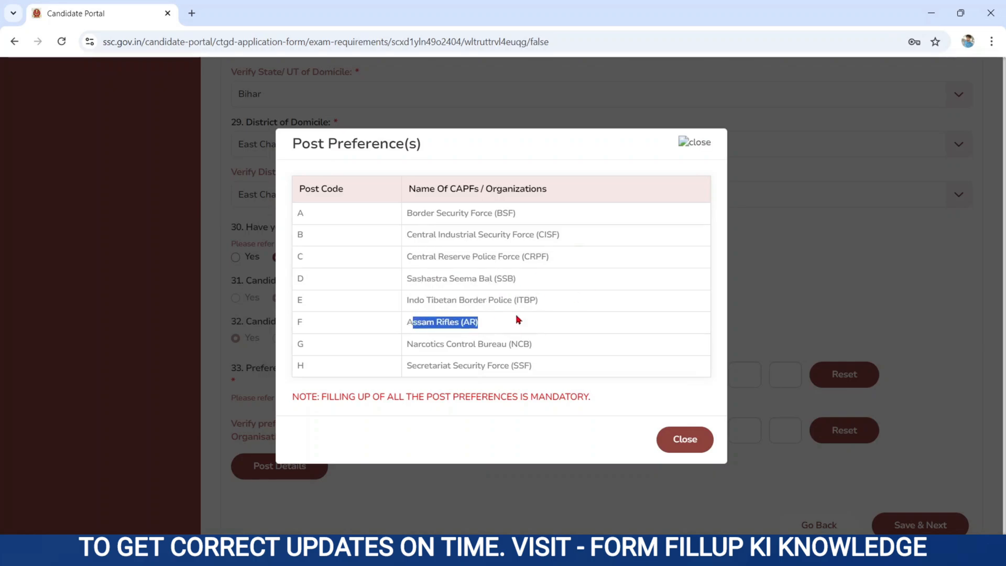
drag(408, 342, 548, 357)
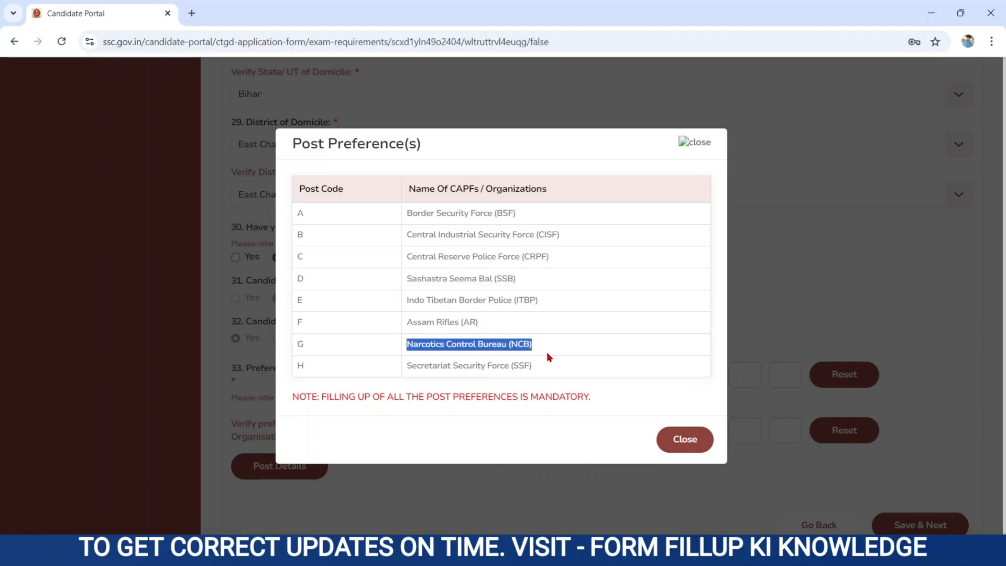
drag(407, 364, 636, 407)
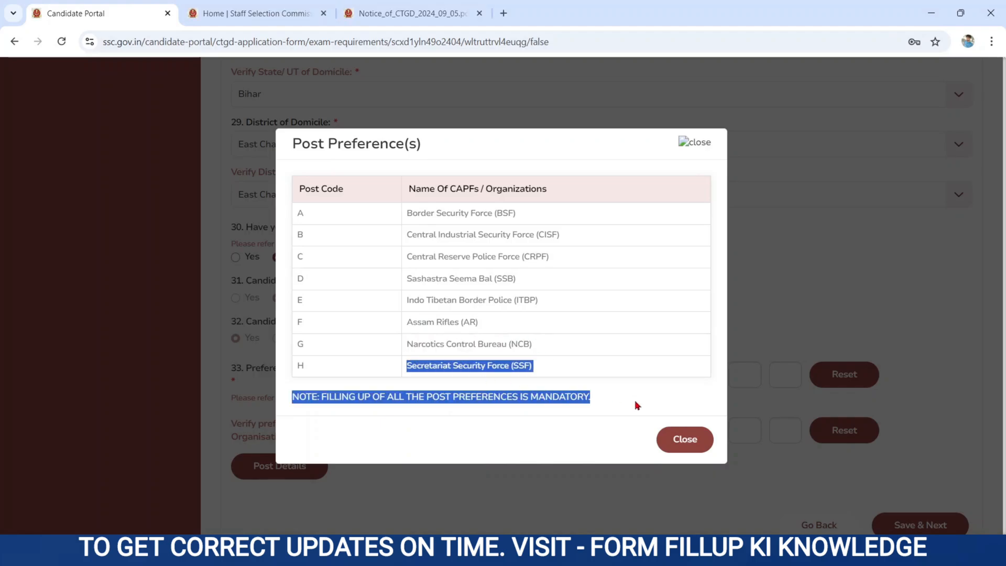
click(403, 13)
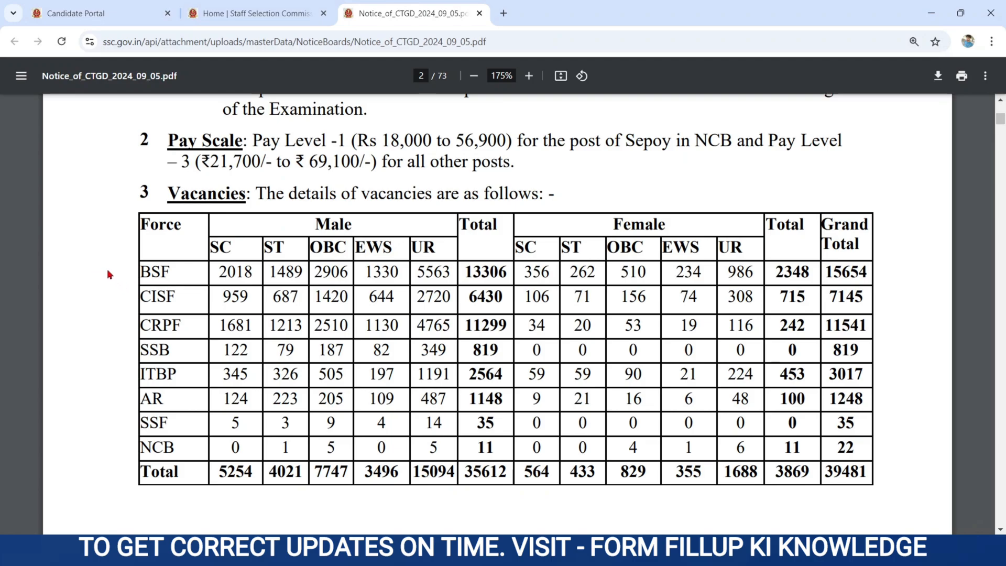
drag(140, 273, 189, 294)
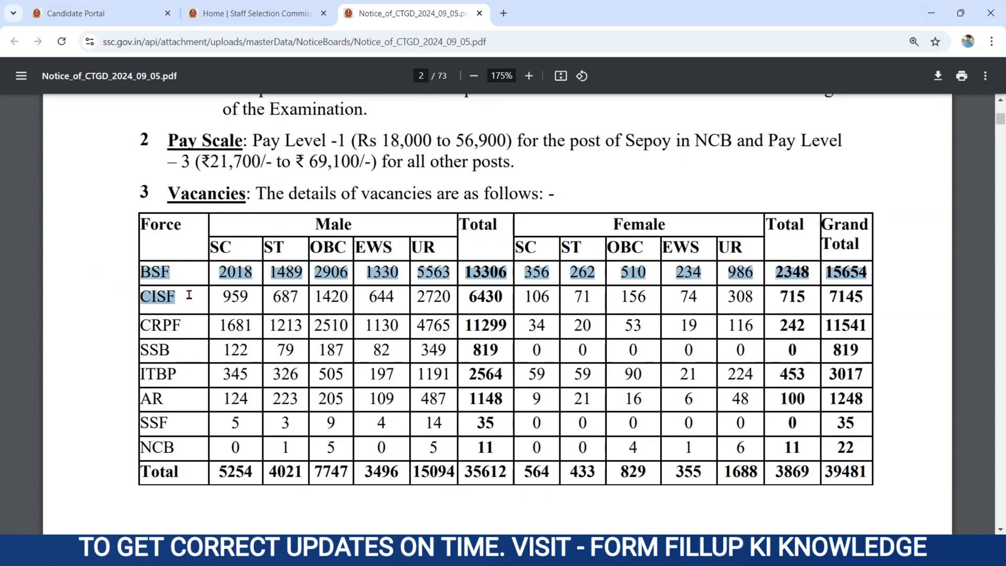
drag(198, 295, 391, 309)
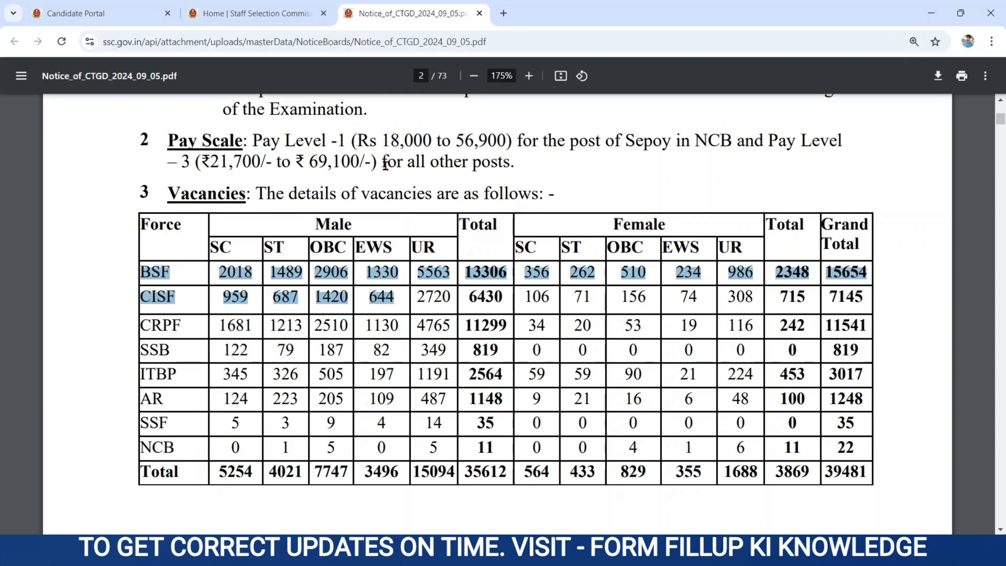
click(124, 17)
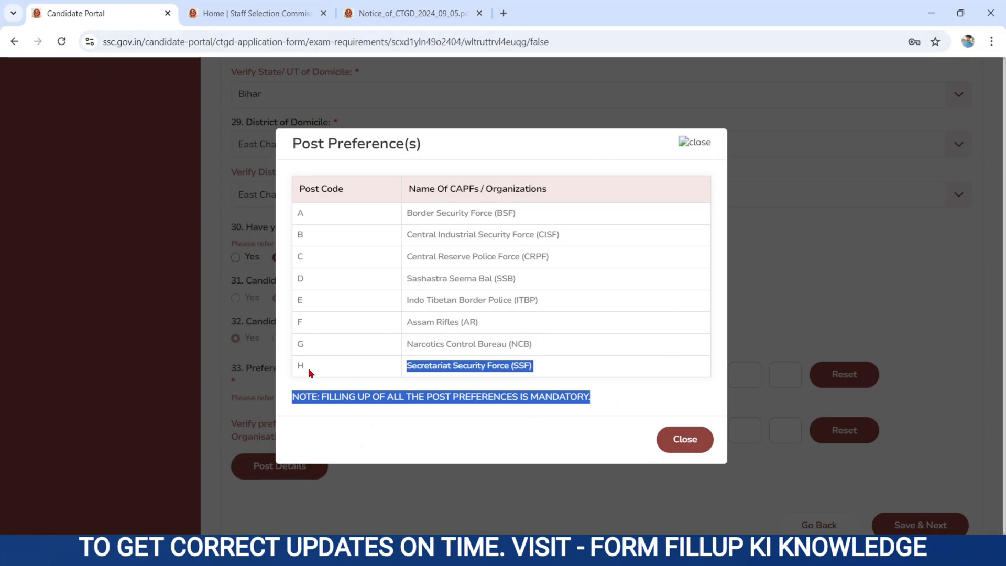
Close the post list and enter the preference order H, G, B, D, C, A, E, F, with matching verify boxes.
click(683, 439)
click(493, 363)
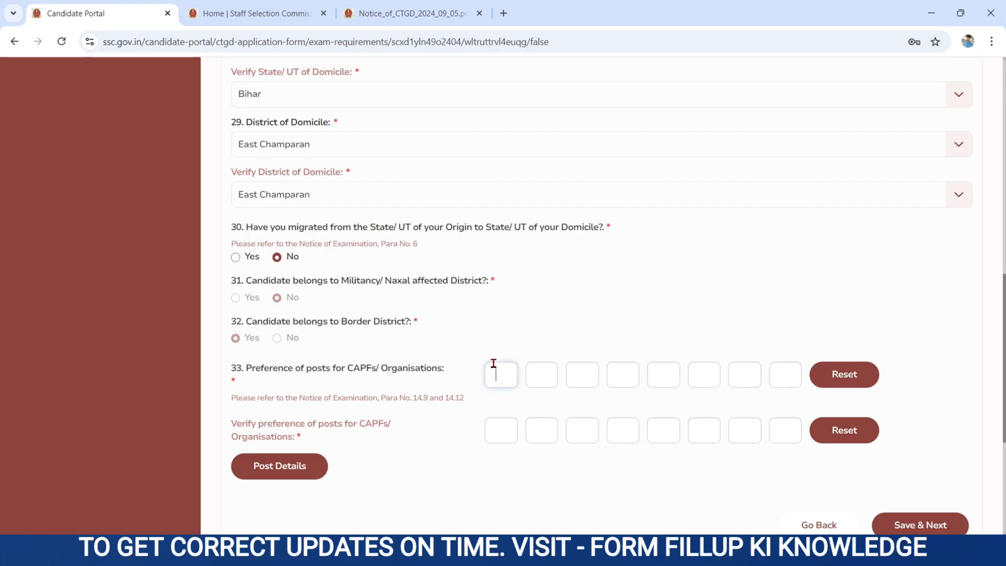
text(H)
click(549, 374)
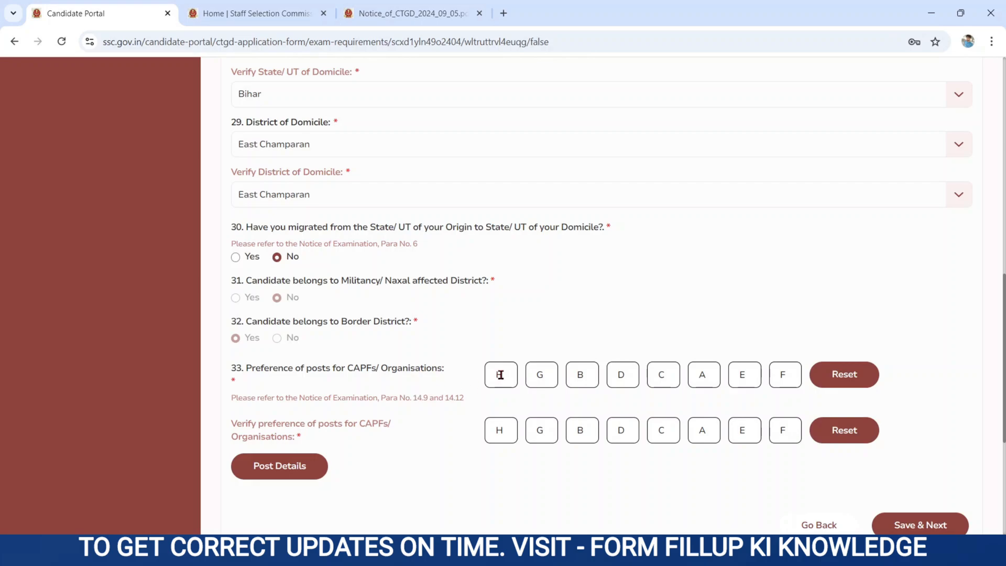
click(542, 376)
click(587, 376)
click(544, 374)
click(575, 376)
Save the Additional Information-II section and dismiss the success message.
scroll(449, 461, down, 5)
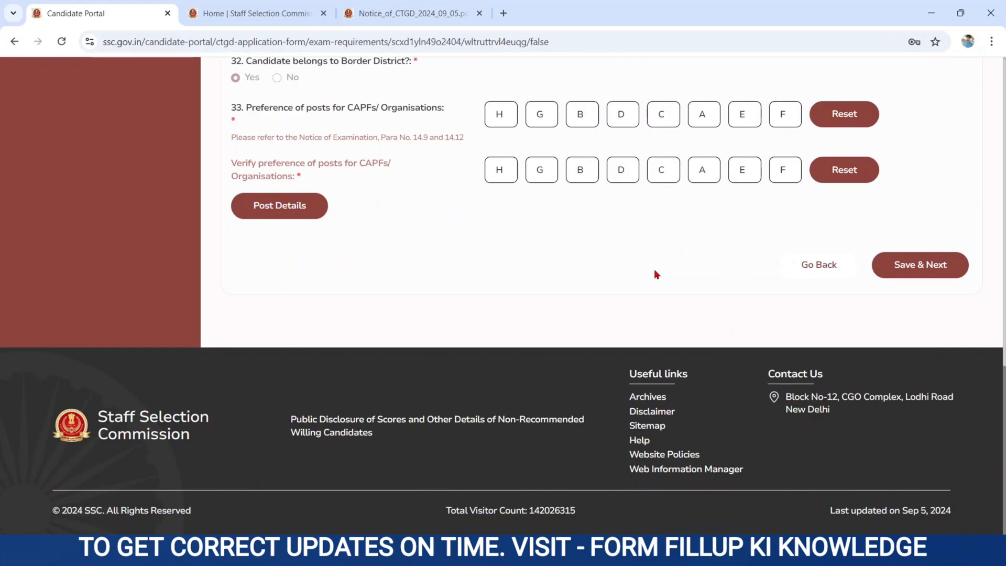
click(900, 269)
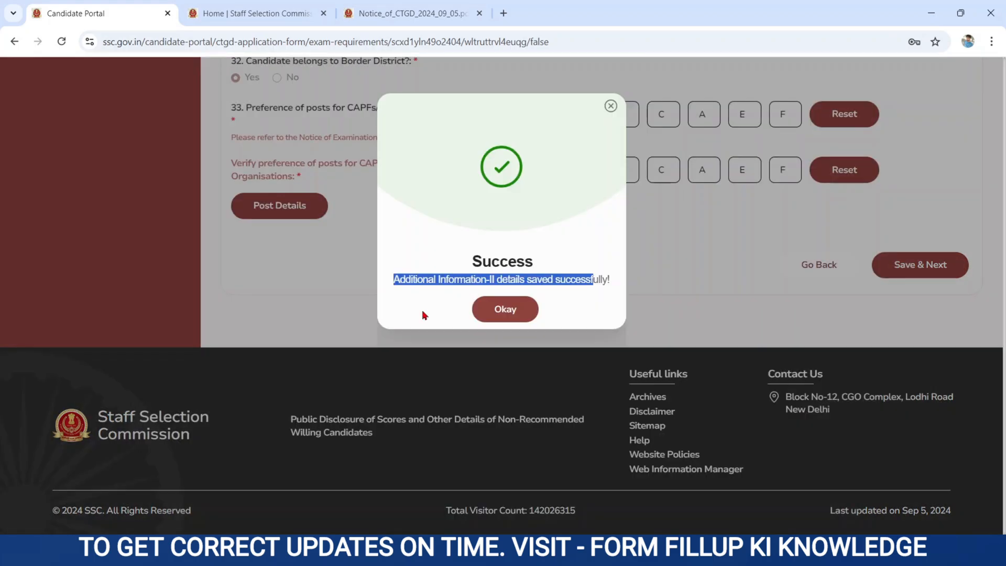
drag(392, 280, 610, 283)
click(504, 312)
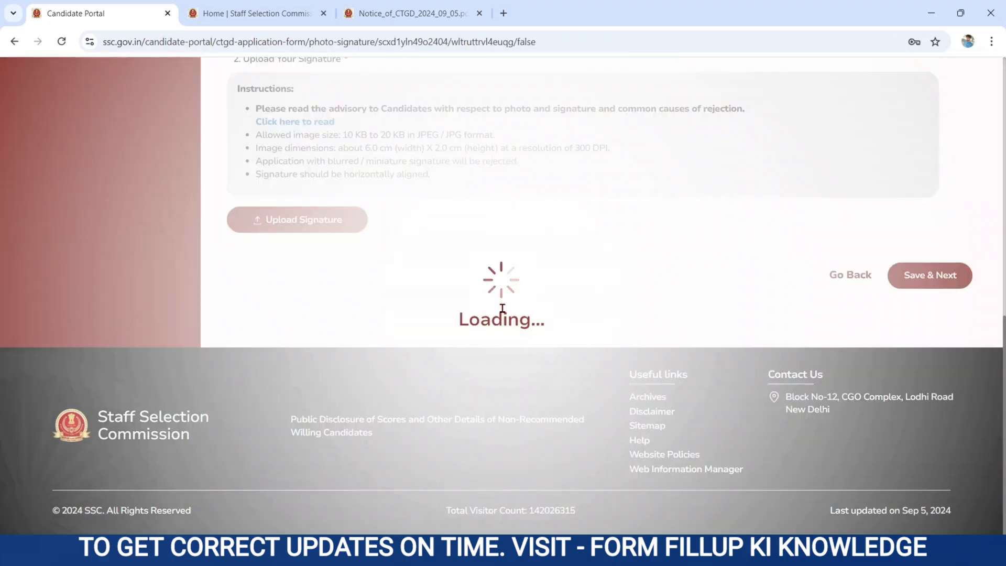
Scroll up to review the live photo capture instructions.
scroll(503, 313, up, 6)
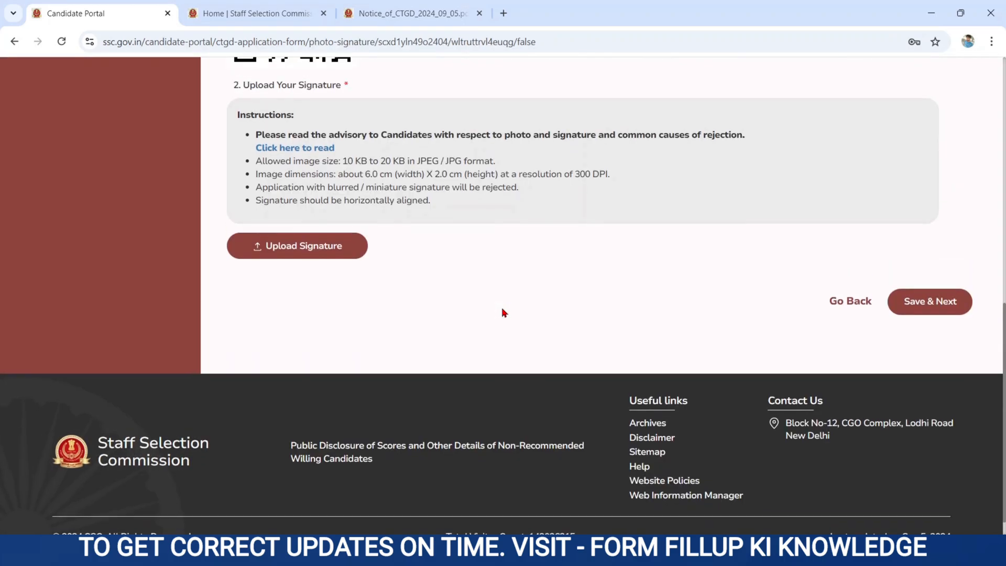
scroll(503, 313, up, 4)
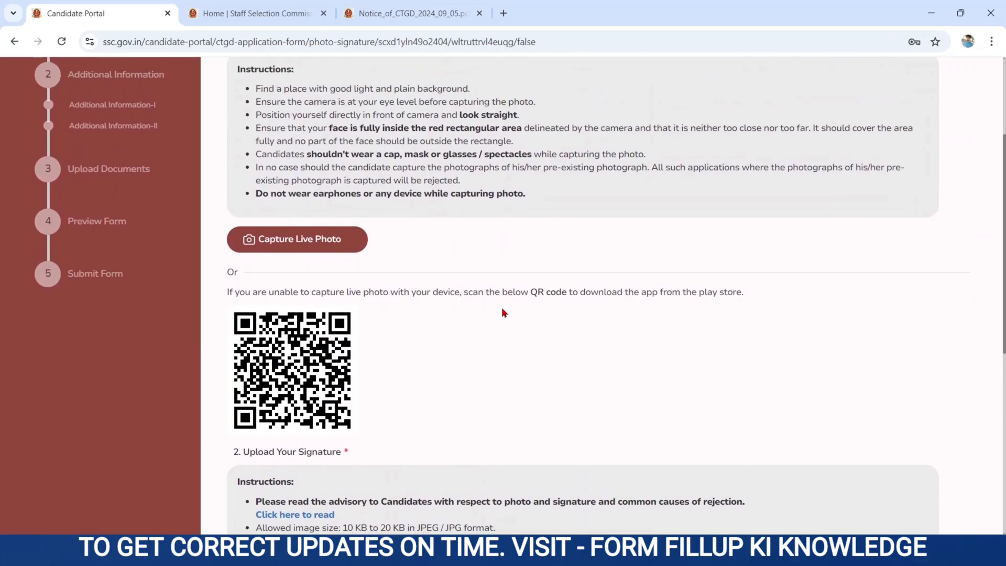
scroll(503, 313, up, 1)
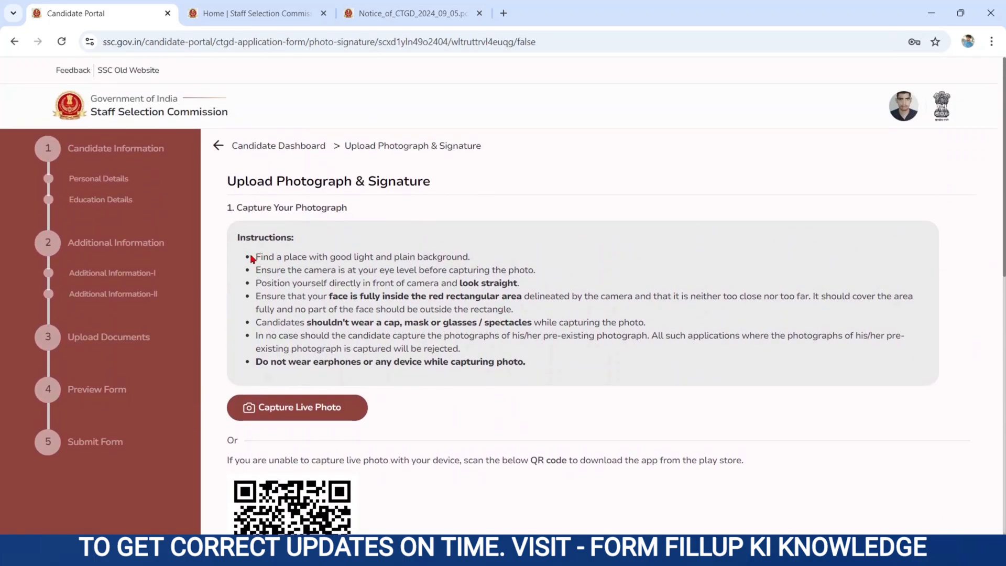
drag(252, 258, 521, 433)
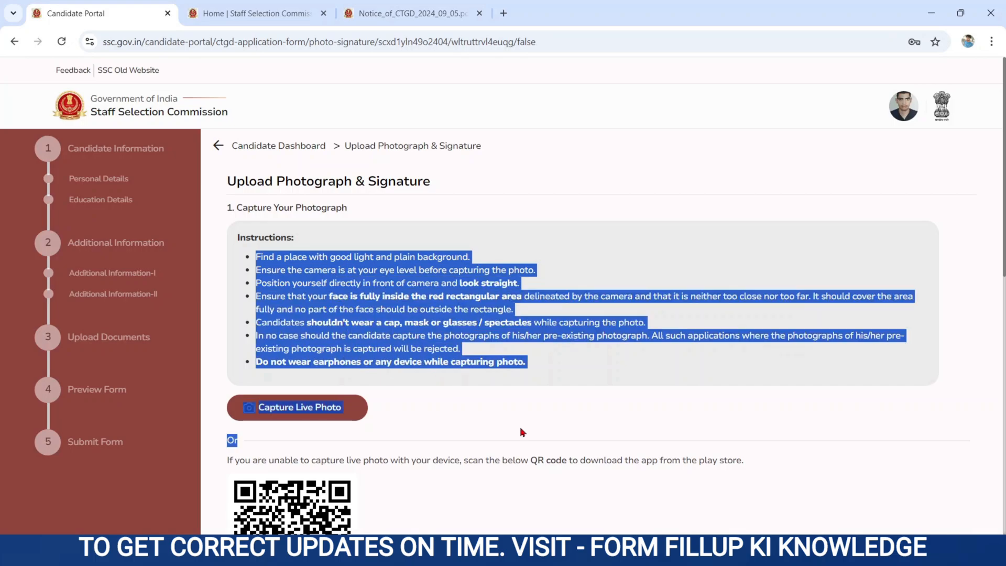
Capture a live photo from the webcam and close the capture window once it is uploaded.
click(445, 428)
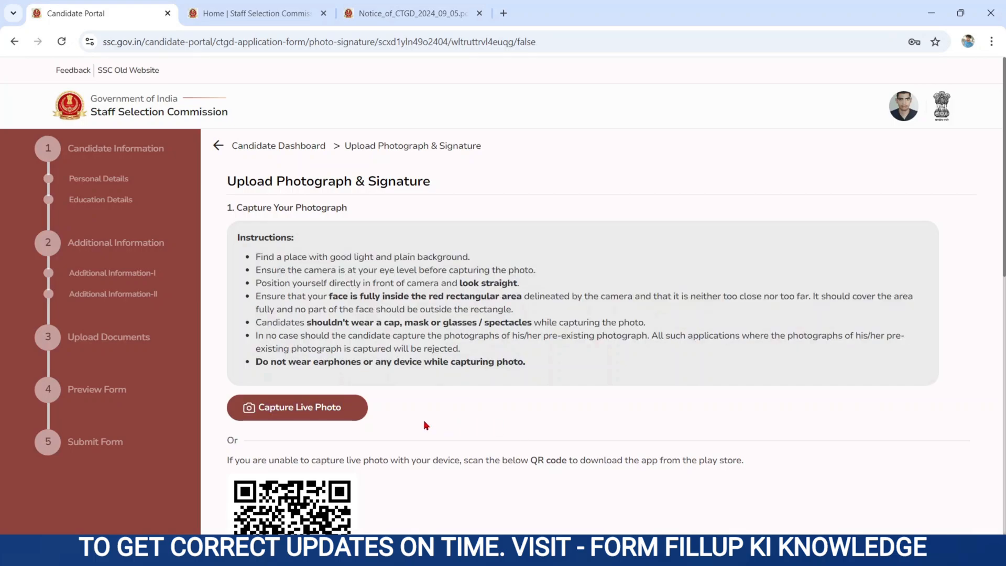
click(295, 414)
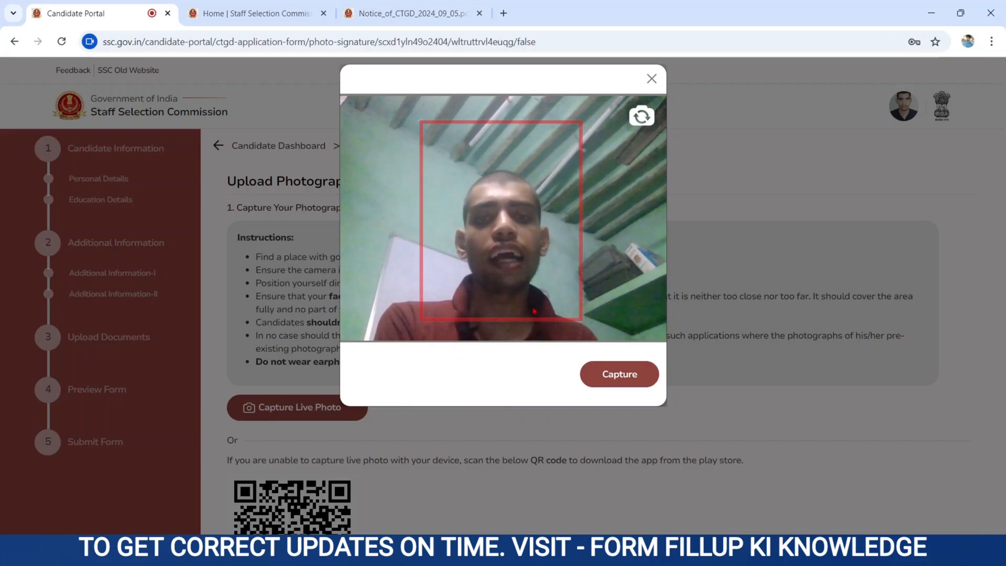
click(630, 383)
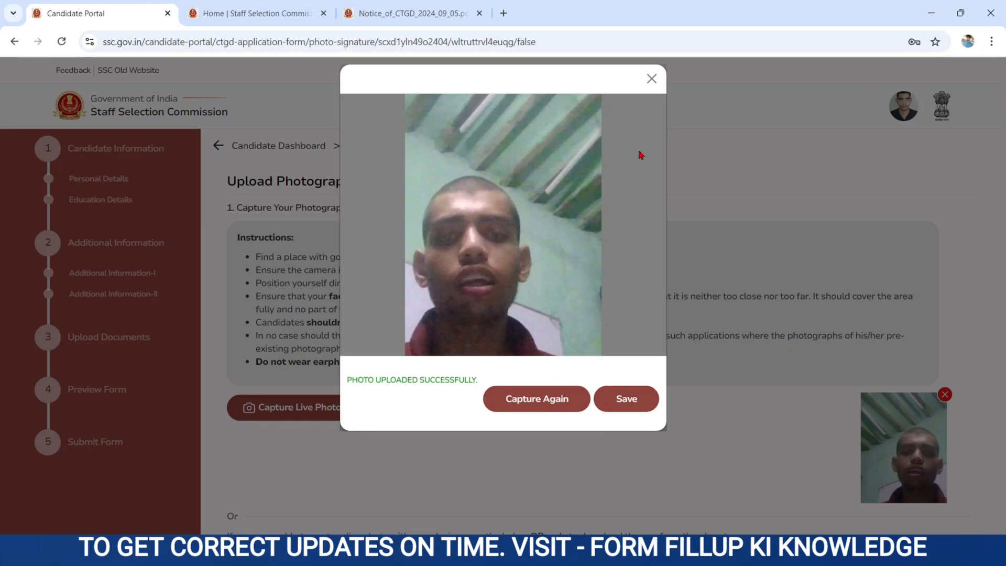
click(652, 79)
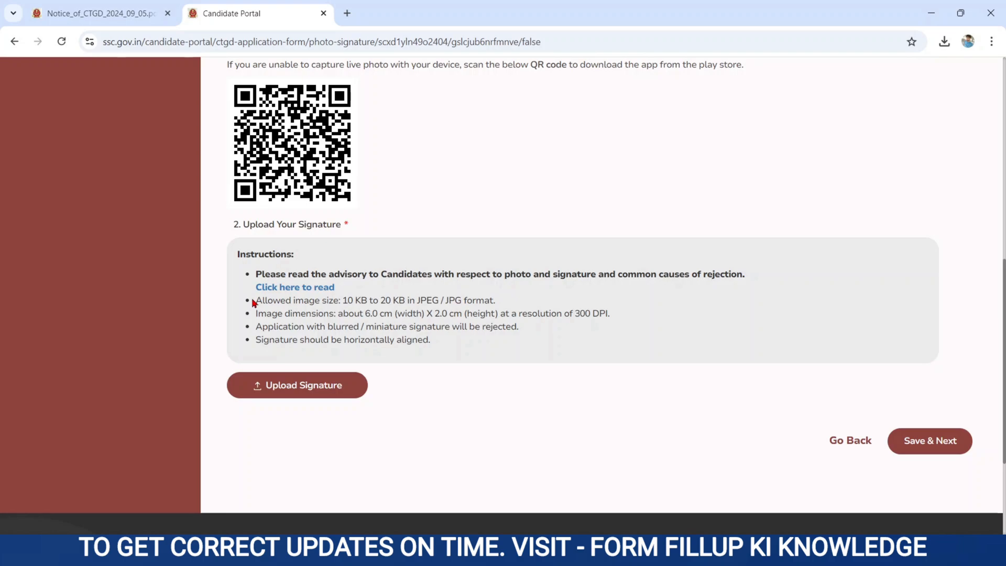
drag(253, 302, 484, 315)
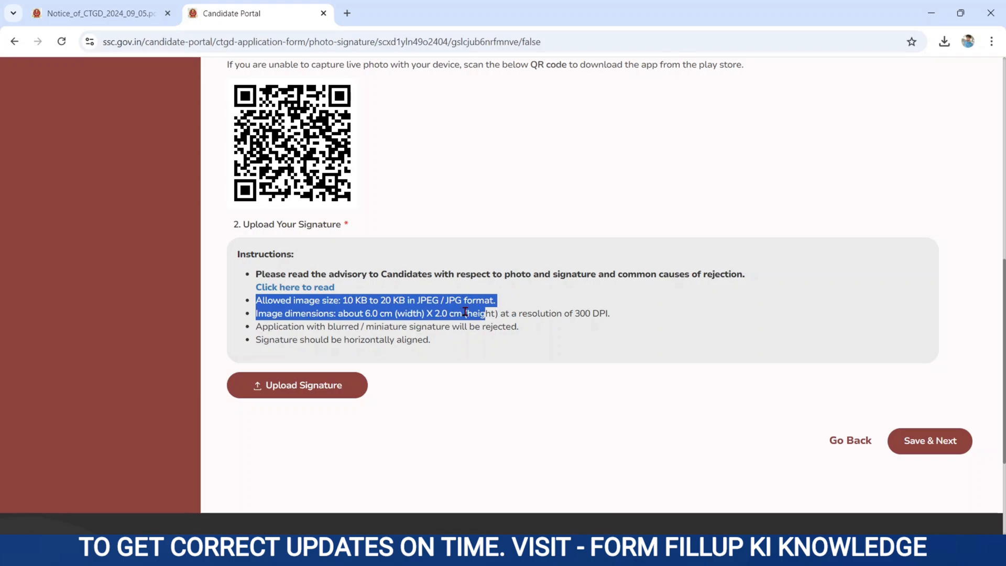
click(448, 376)
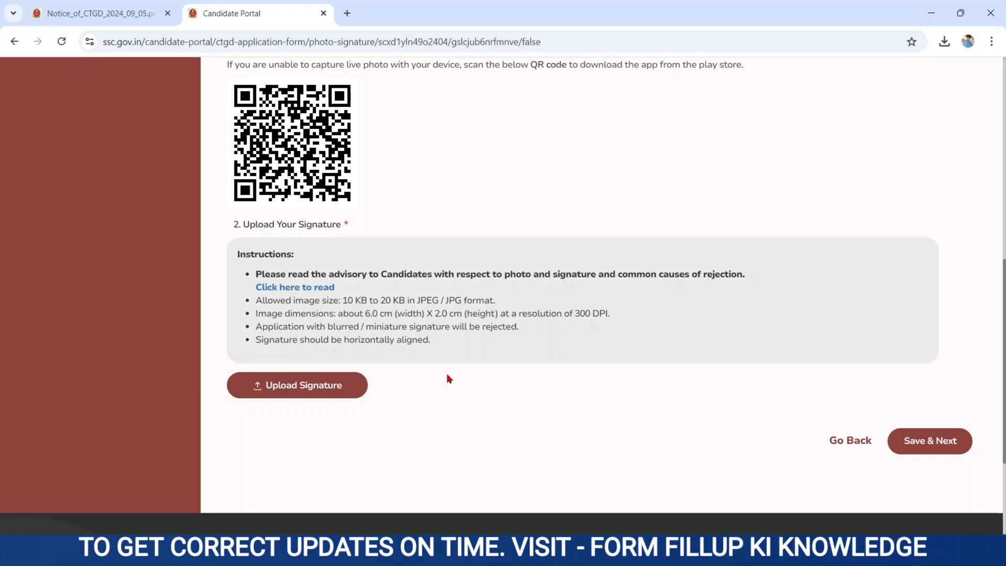
Search Google for 'i am a resizer' in a new tab and open the imResizer site.
click(347, 13)
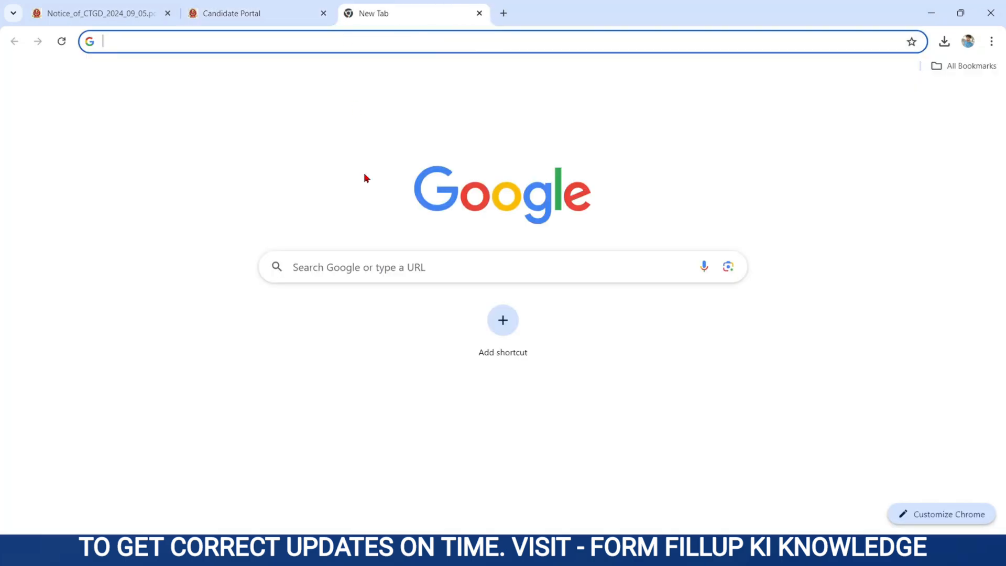
click(339, 258)
text(I AM)
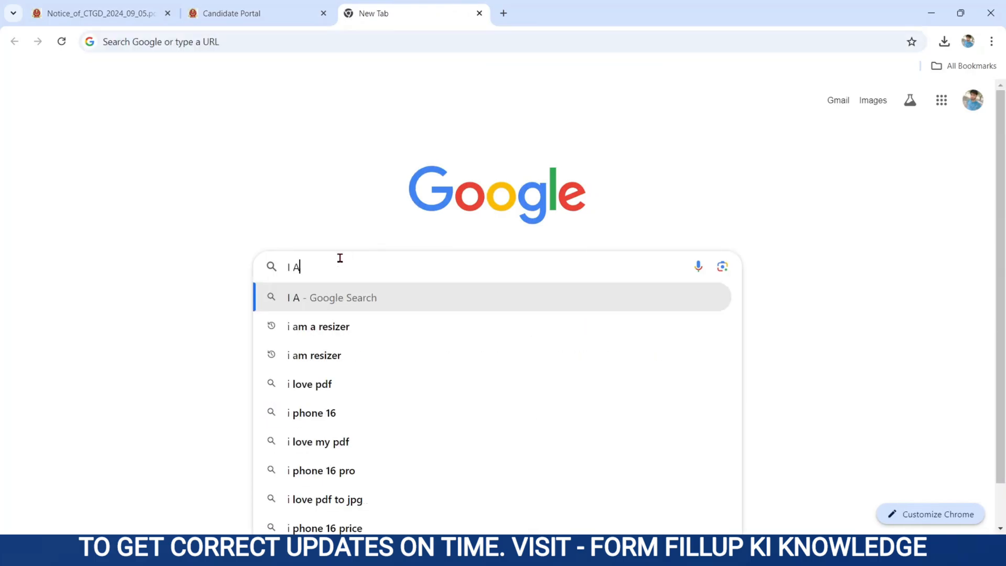
click(304, 331)
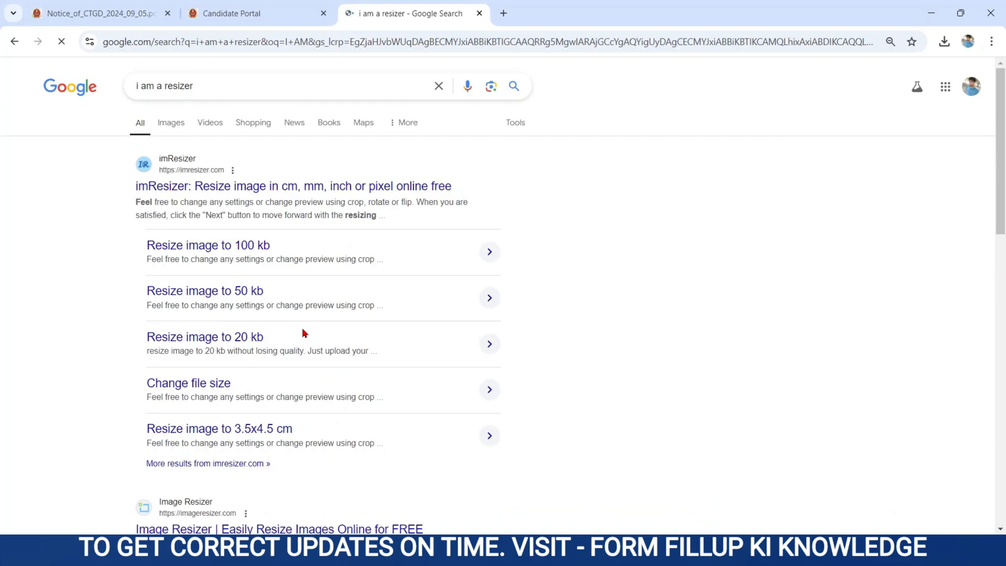
click(156, 188)
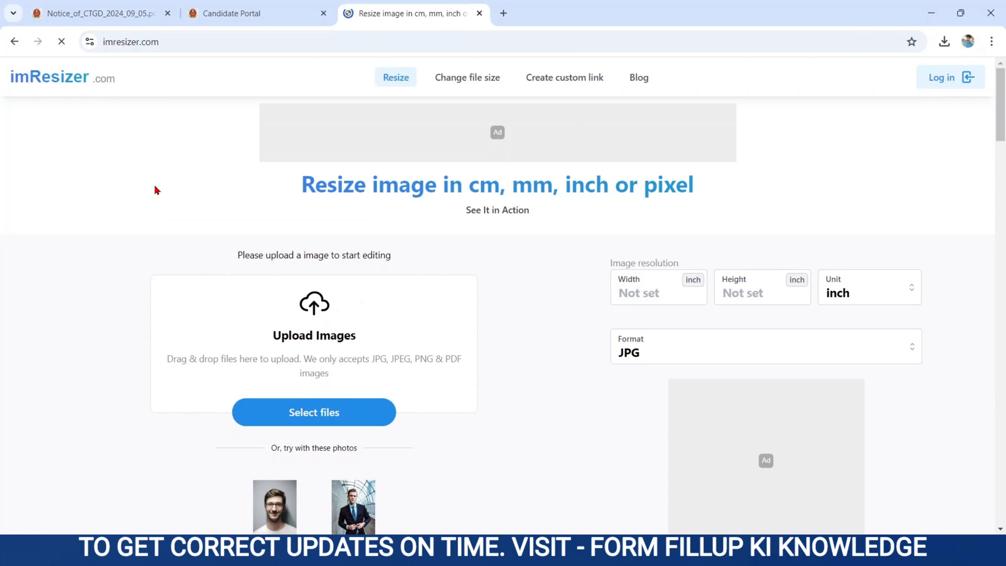
Switch imResizer to resizing by file size and upload the signature image from Downloads.
drag(302, 185, 677, 194)
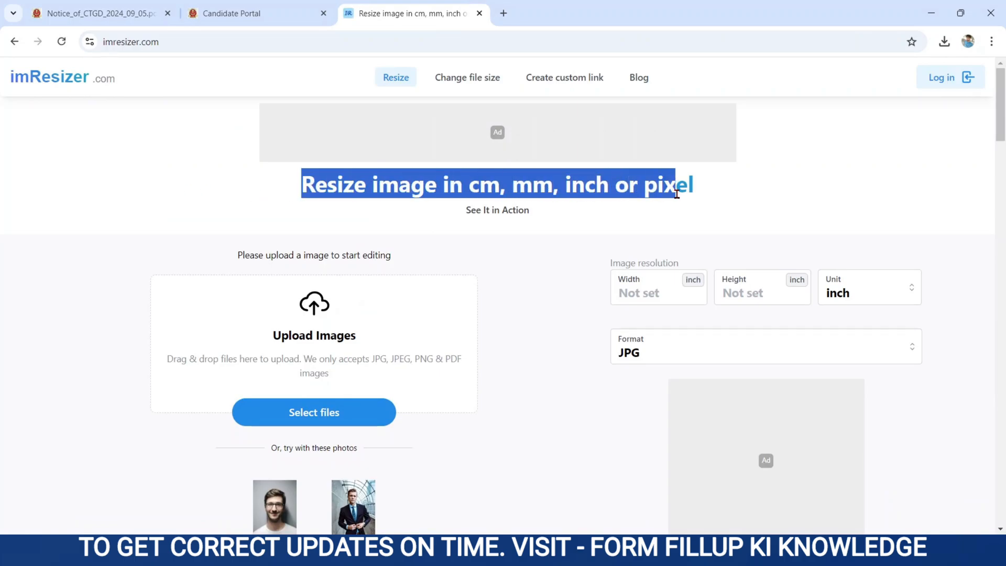
click(463, 81)
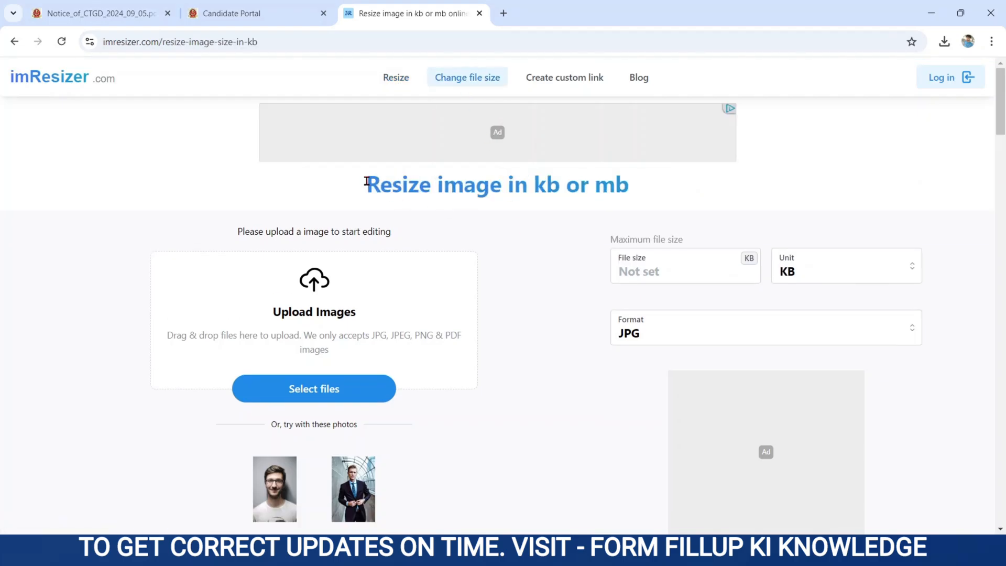
drag(367, 183, 622, 220)
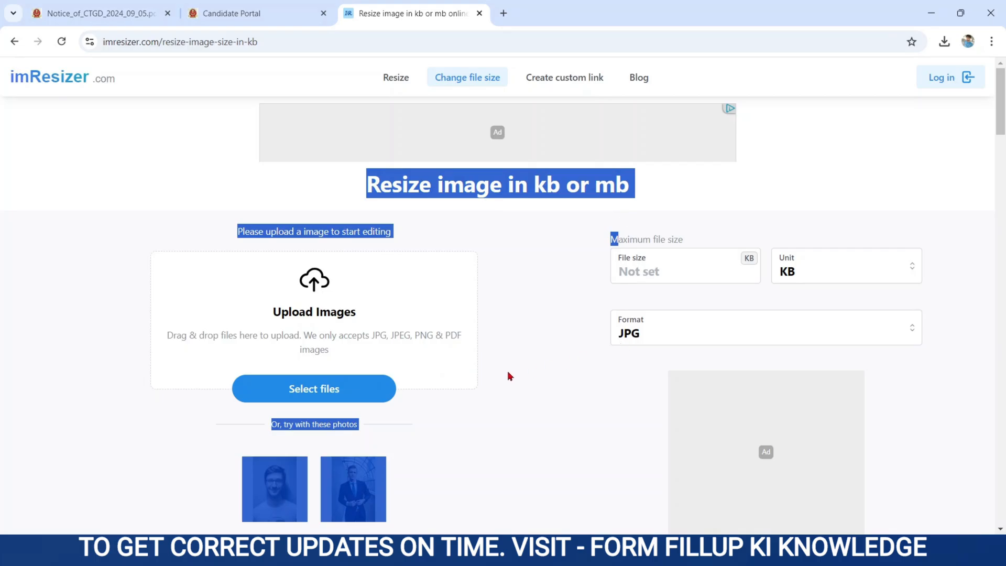
click(340, 390)
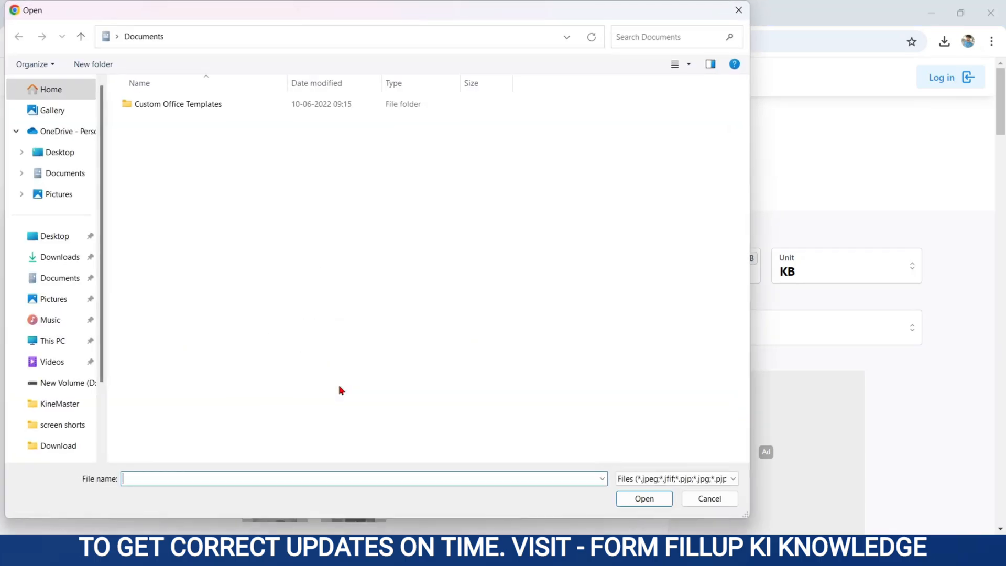
click(45, 258)
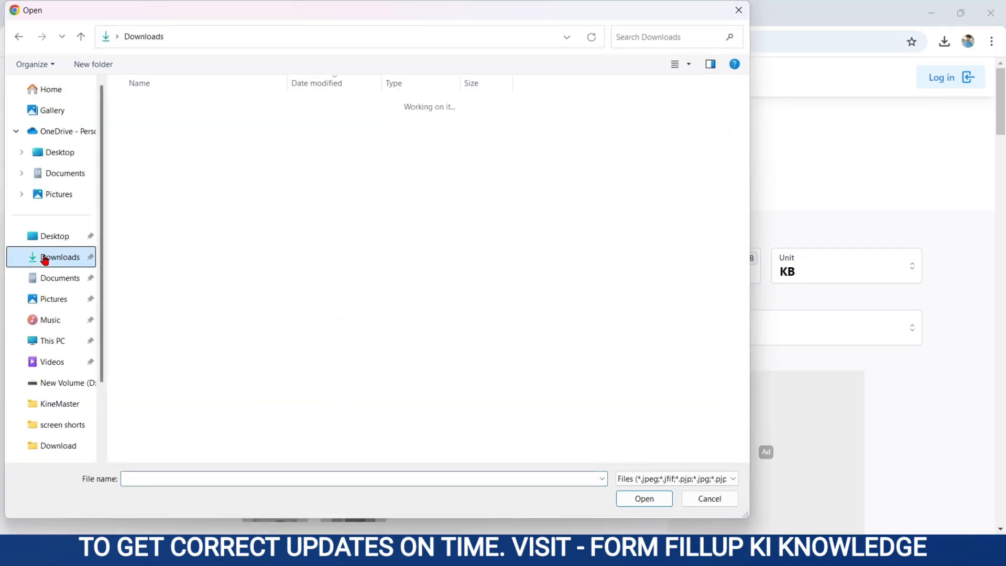
double_click(153, 121)
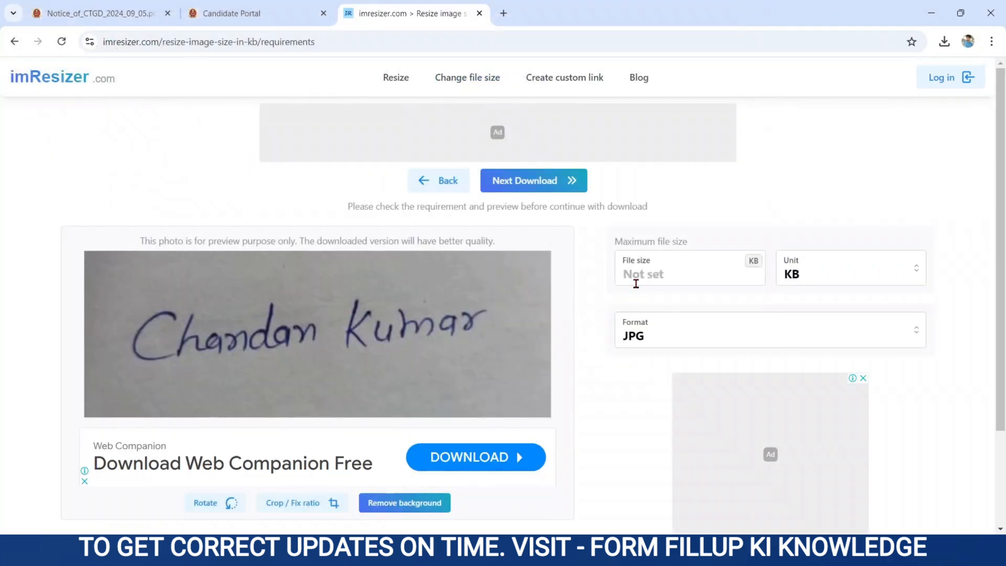
Set the target size to 18 KB, keep JPG output, and compress by quality.
click(635, 280)
text(18)
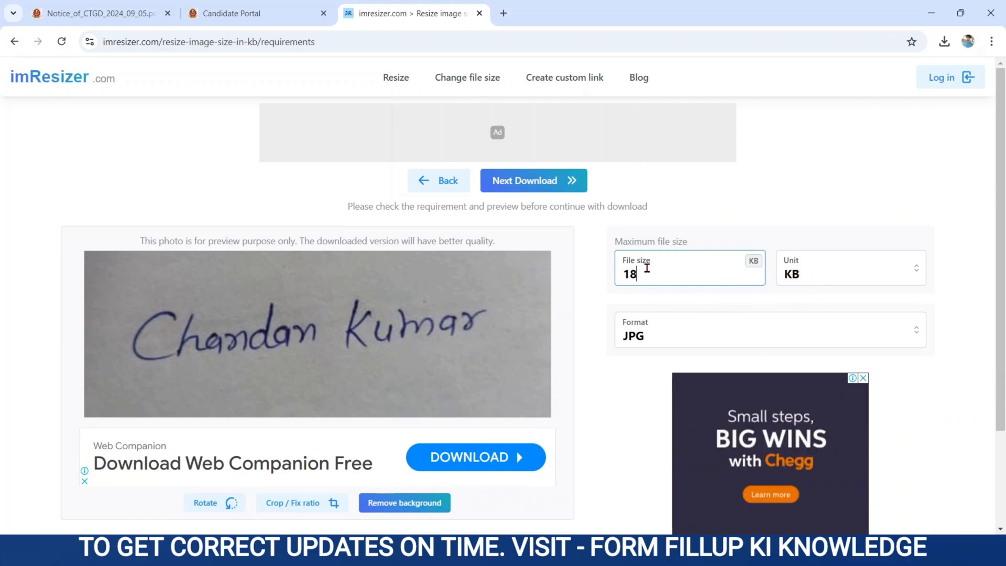
click(821, 278)
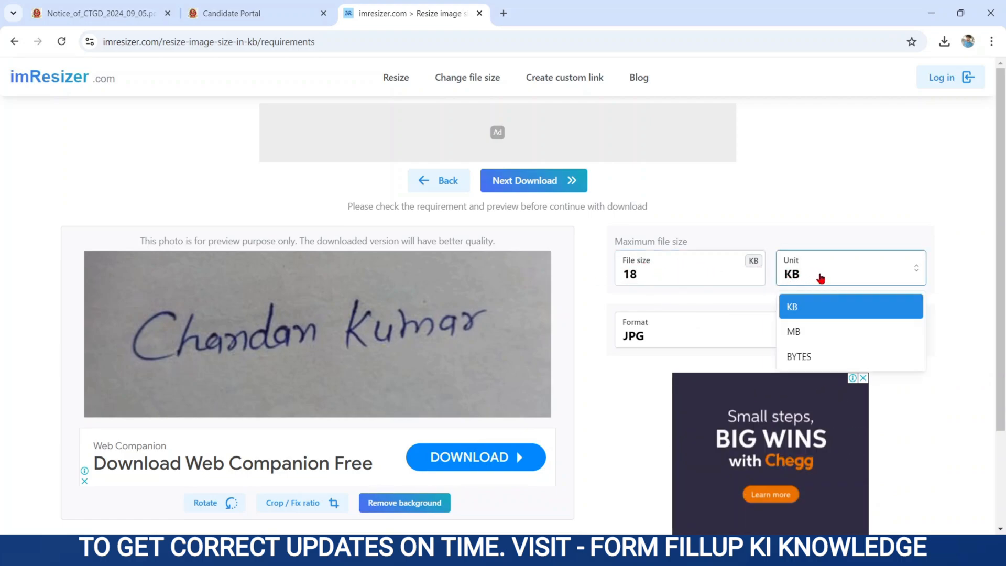
click(822, 278)
click(621, 342)
click(621, 342)
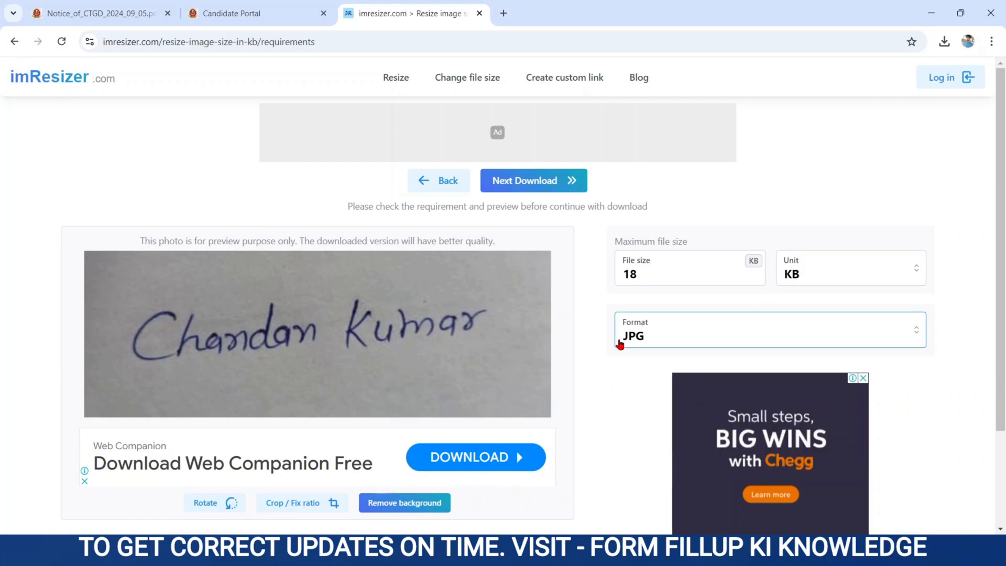
click(607, 410)
scroll(607, 410, down, 1)
scroll(607, 409, down, 2)
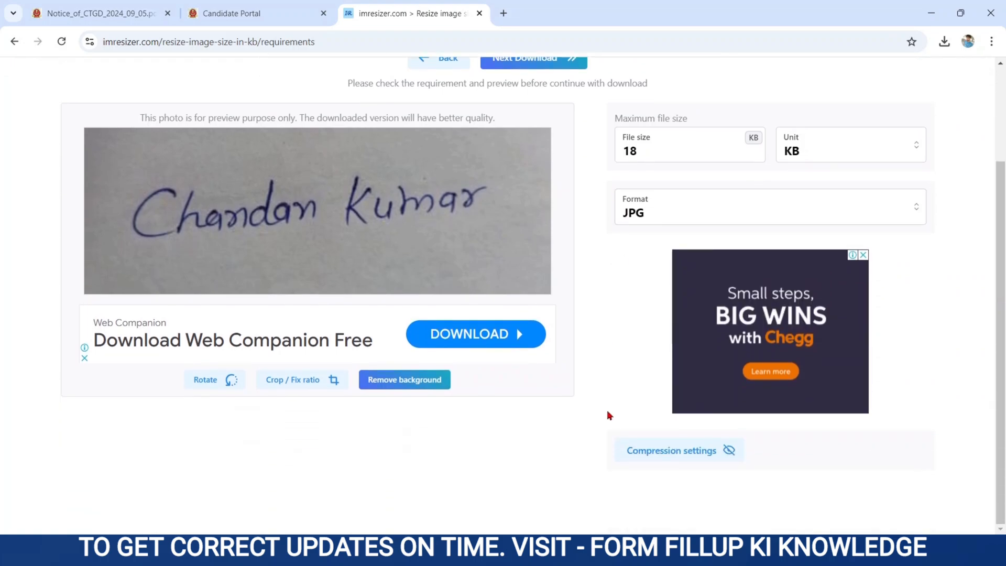
click(674, 453)
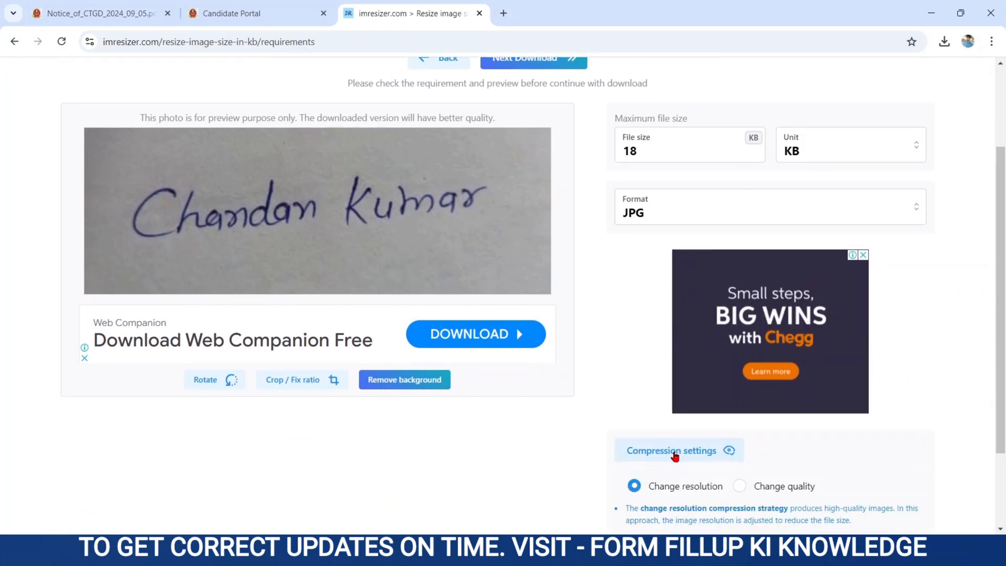
click(740, 487)
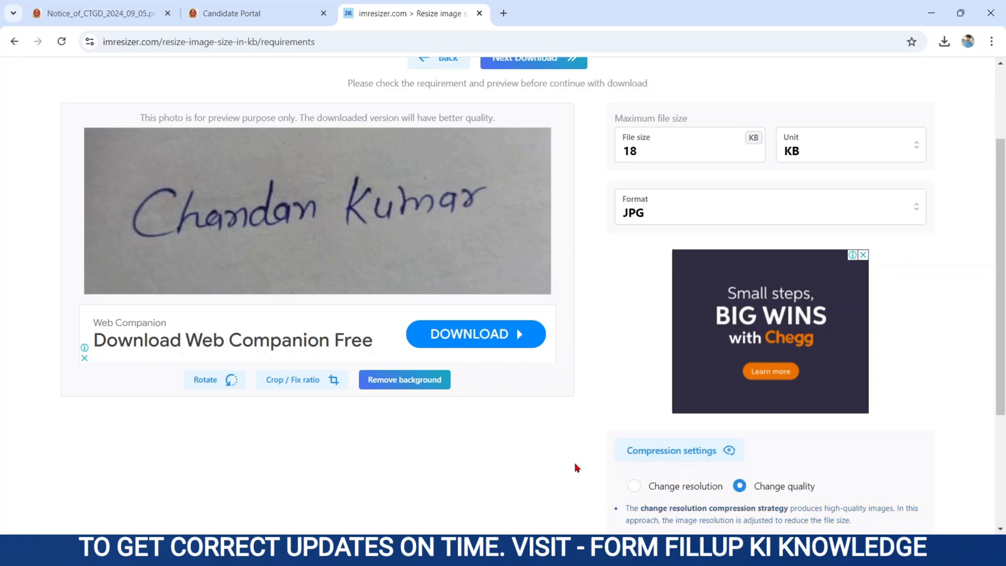
scroll(575, 465, down, 3)
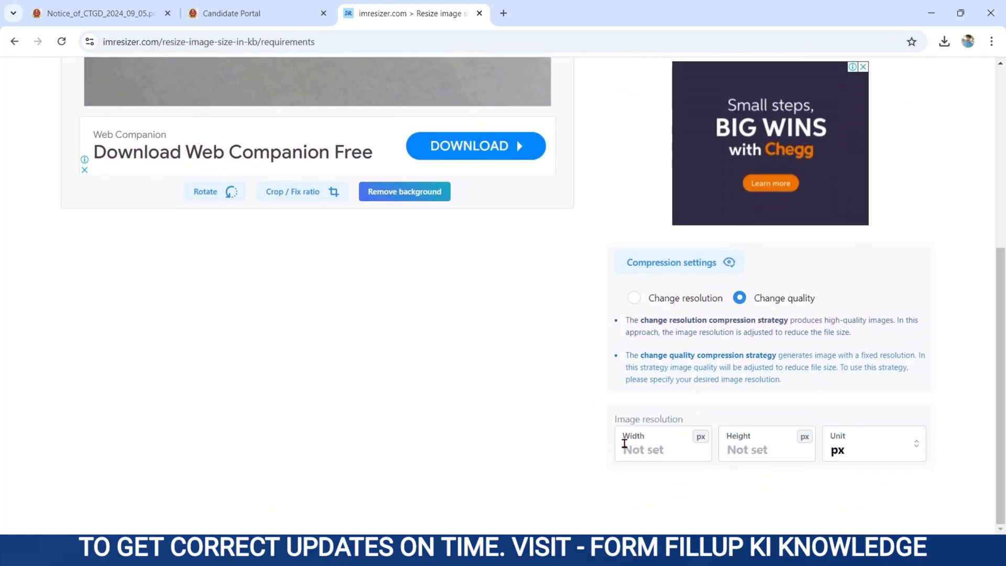
Set the dimensions to 6 × 2 cm and download the resized signature.
click(630, 447)
text(6)
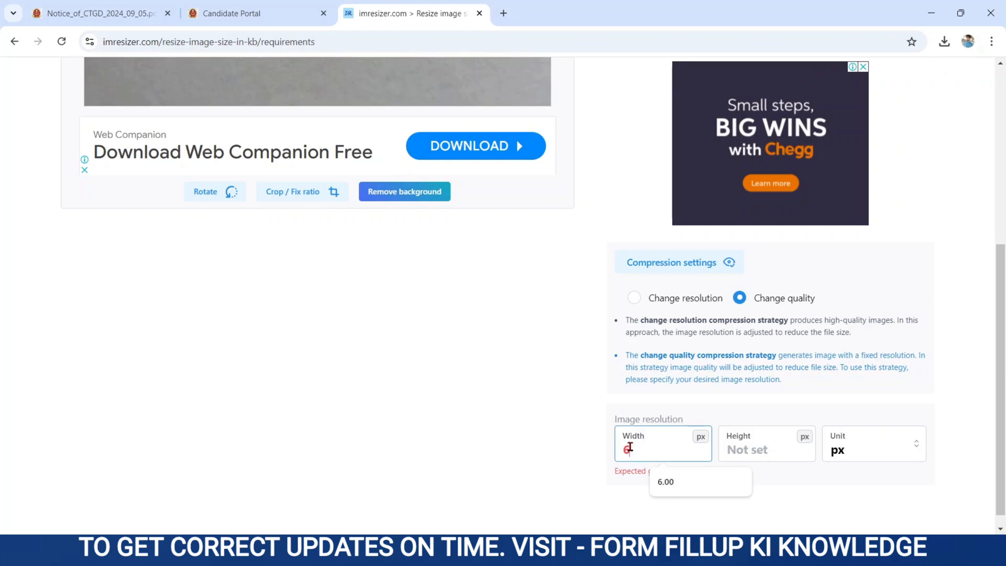
click(760, 454)
text(2)
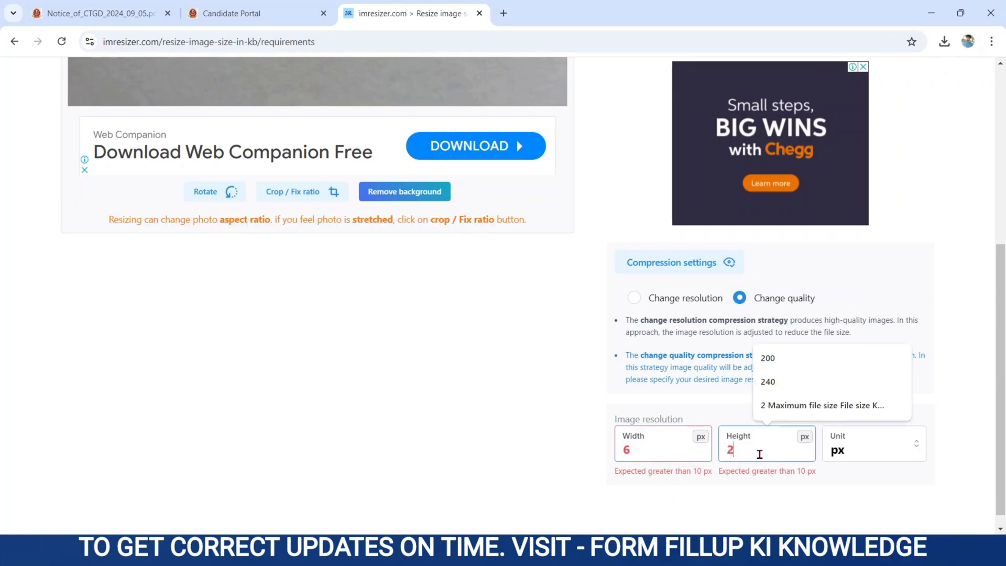
click(844, 454)
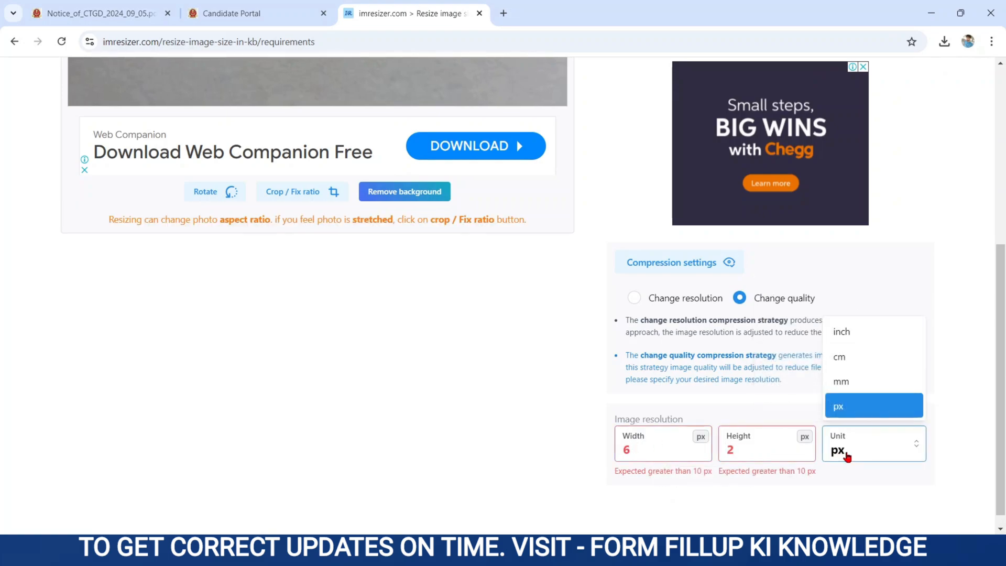
click(842, 357)
scroll(530, 425, up, 6)
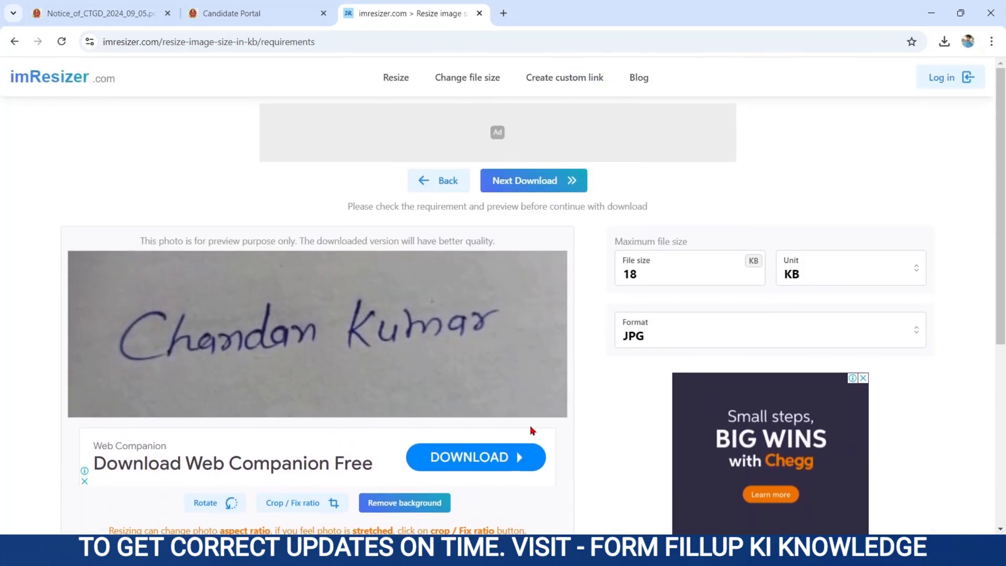
click(524, 181)
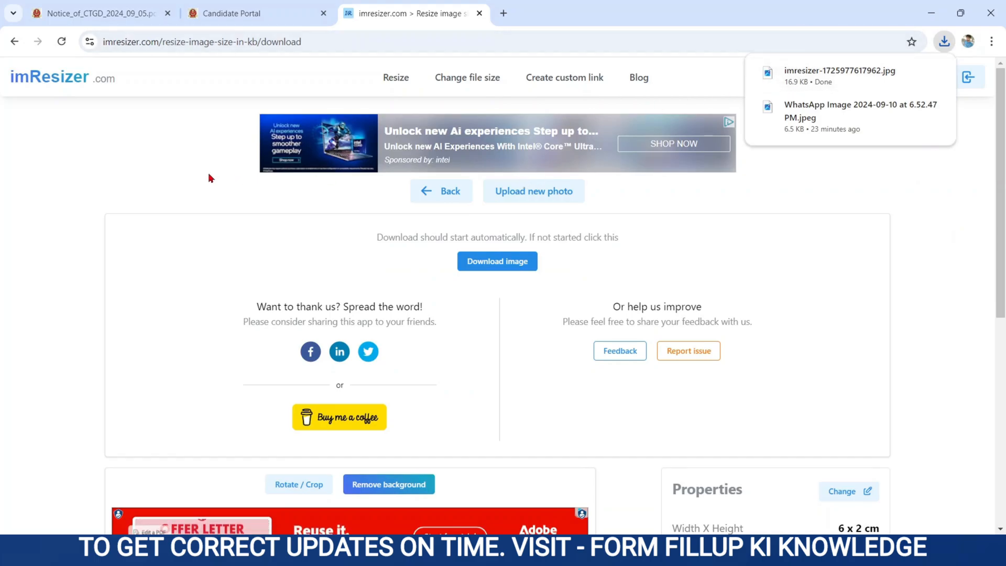
Back in the SSC portal, upload the newly resized signature file.
click(232, 12)
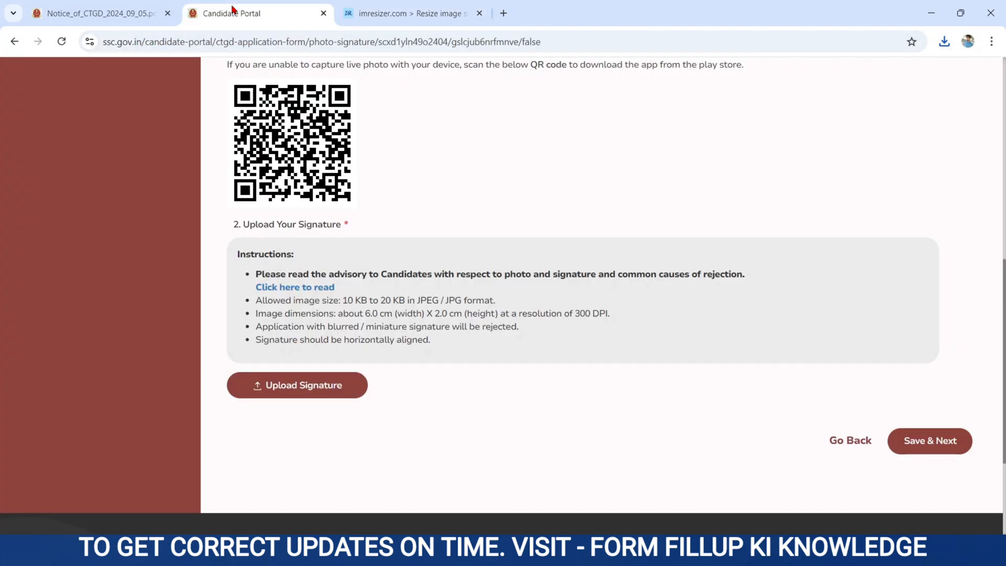
click(256, 381)
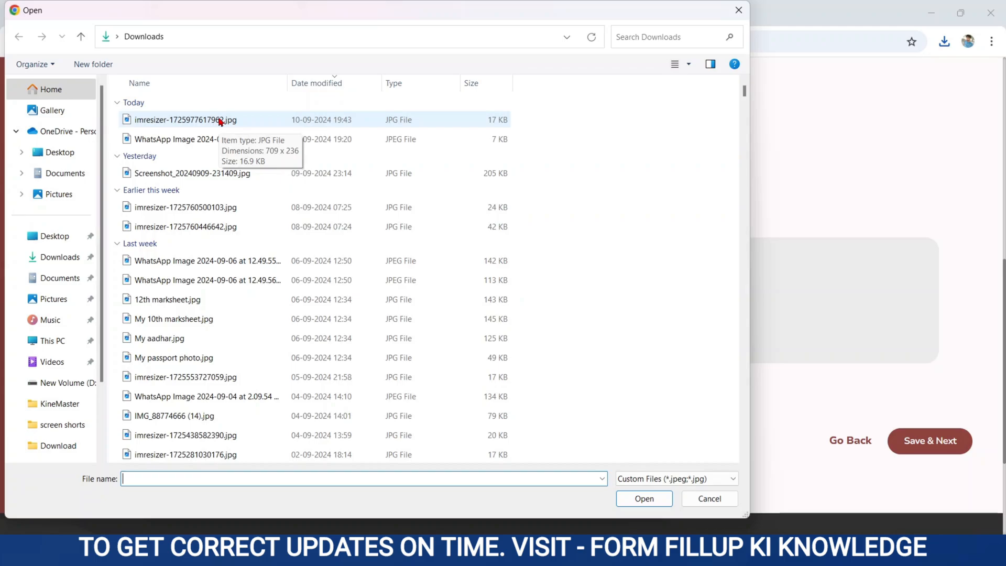
double_click(221, 121)
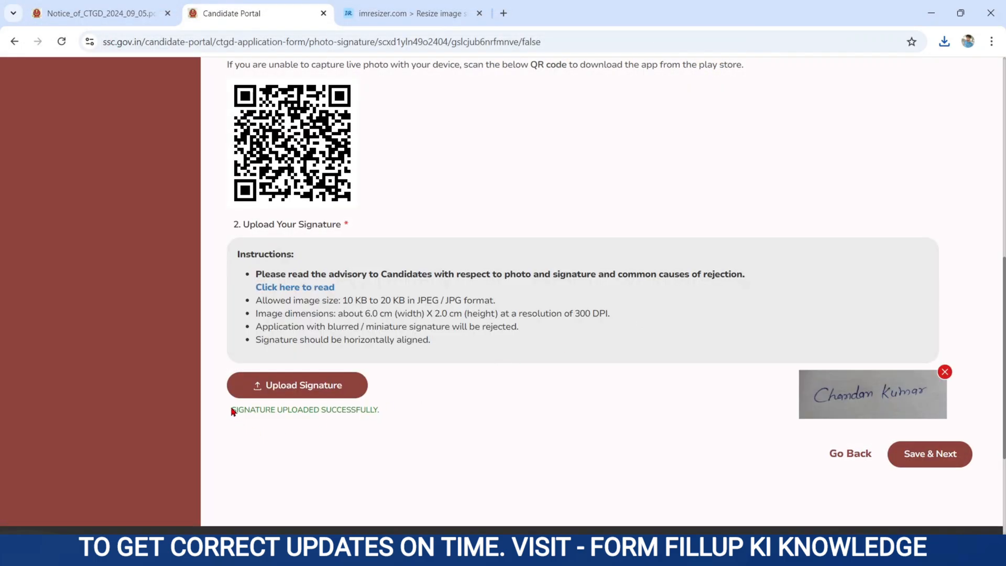
drag(230, 410, 435, 413)
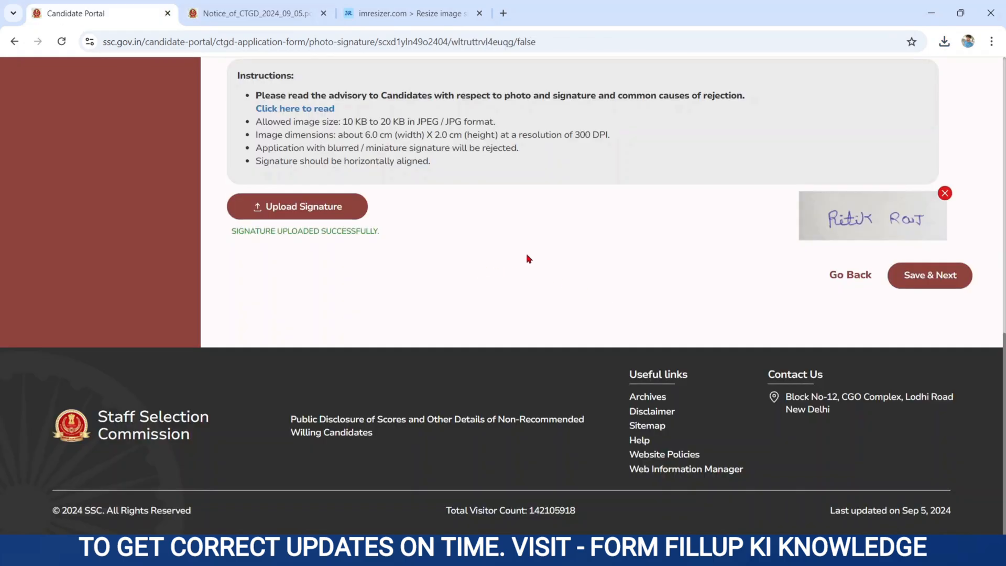
Save the photo and signature and dismiss the success message to reach the preview.
click(897, 280)
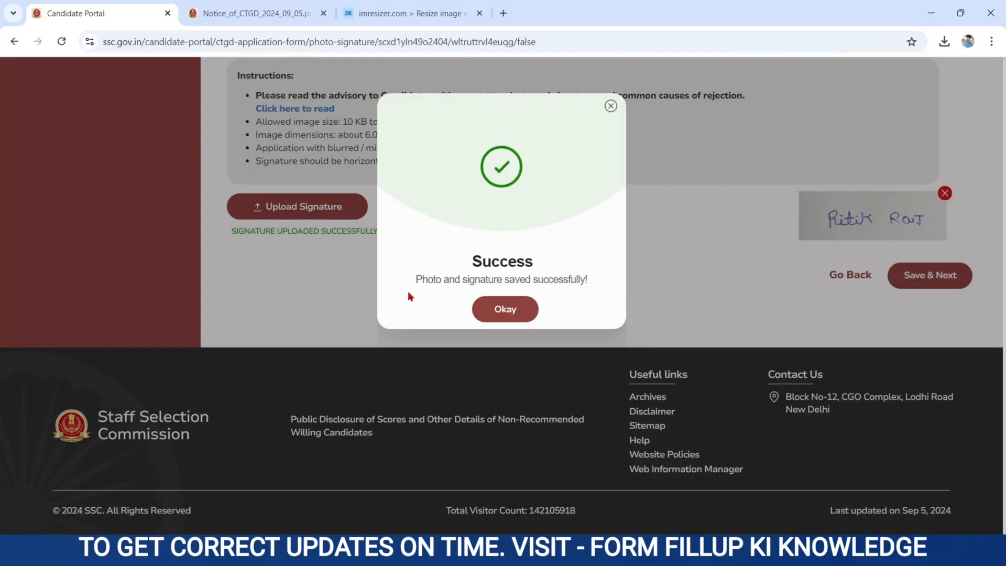
drag(415, 278, 596, 282)
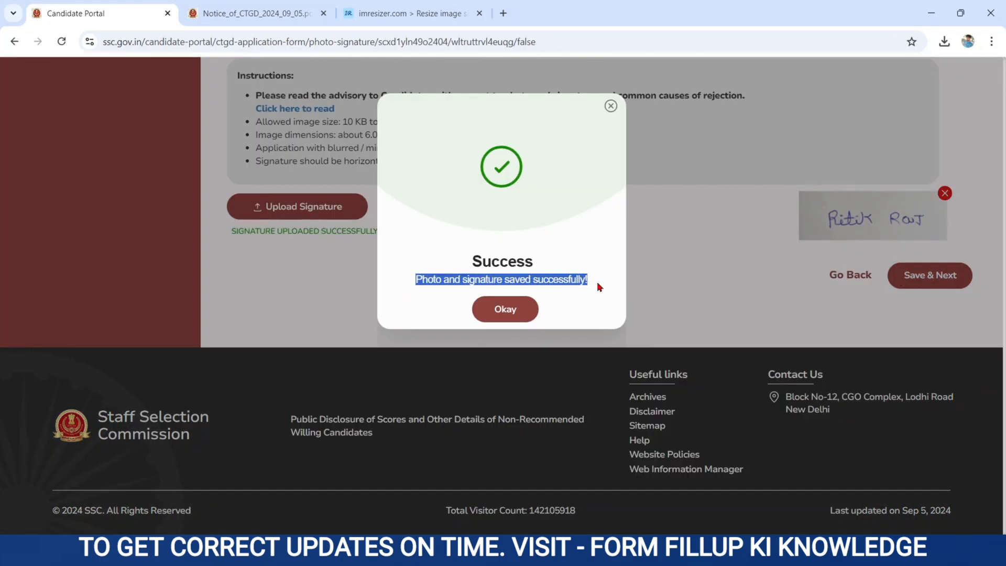
click(506, 311)
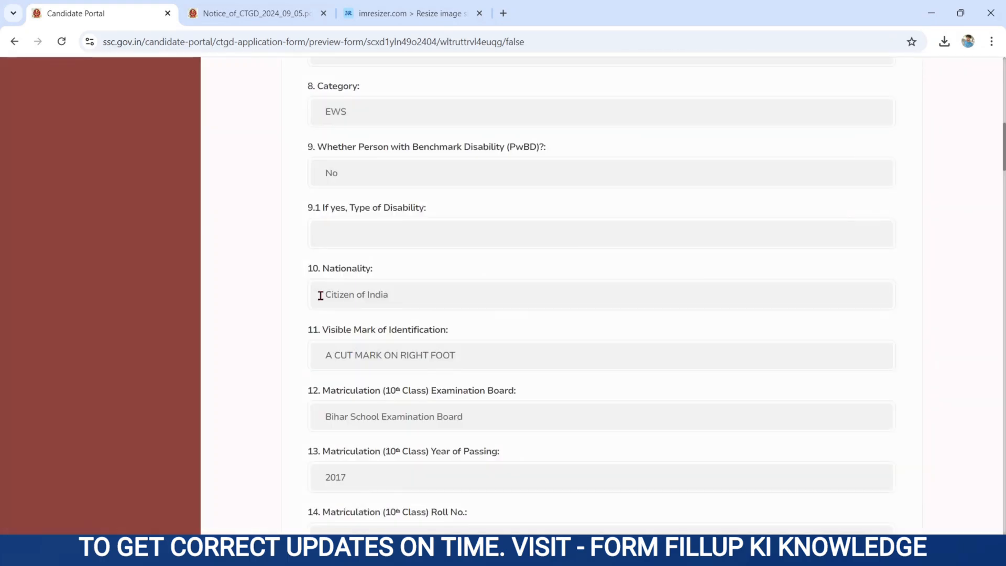
Review the application preview and save it to continue.
scroll(290, 386, up, 12)
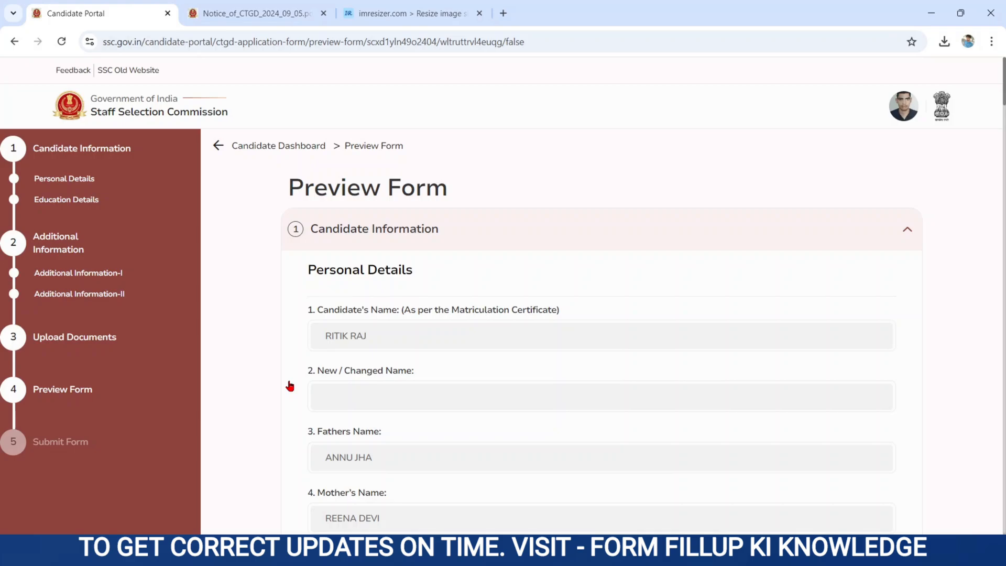
scroll(290, 386, down, 20)
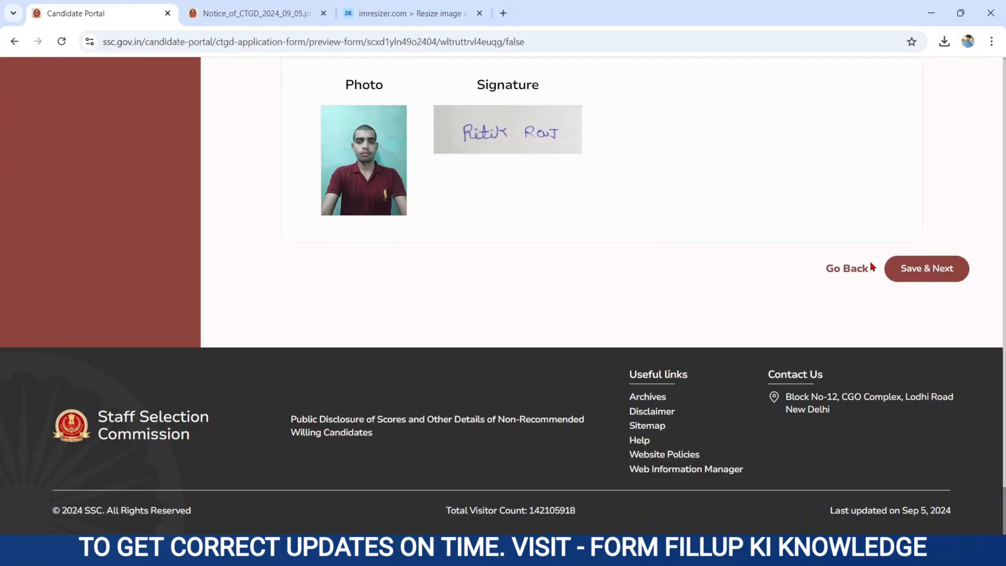
click(905, 269)
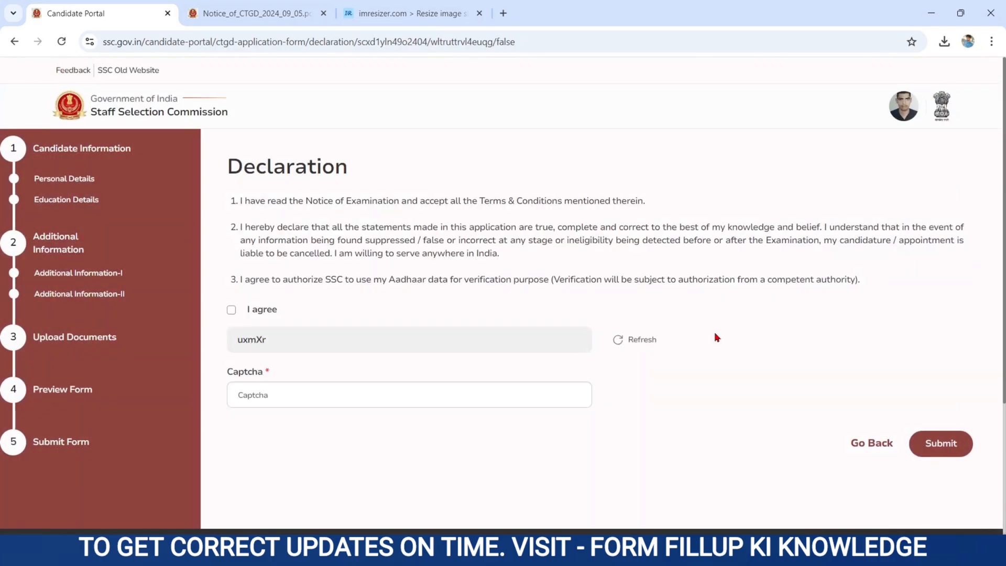
Accept the declaration, enter the displayed captcha, and submit the application.
click(231, 311)
click(280, 393)
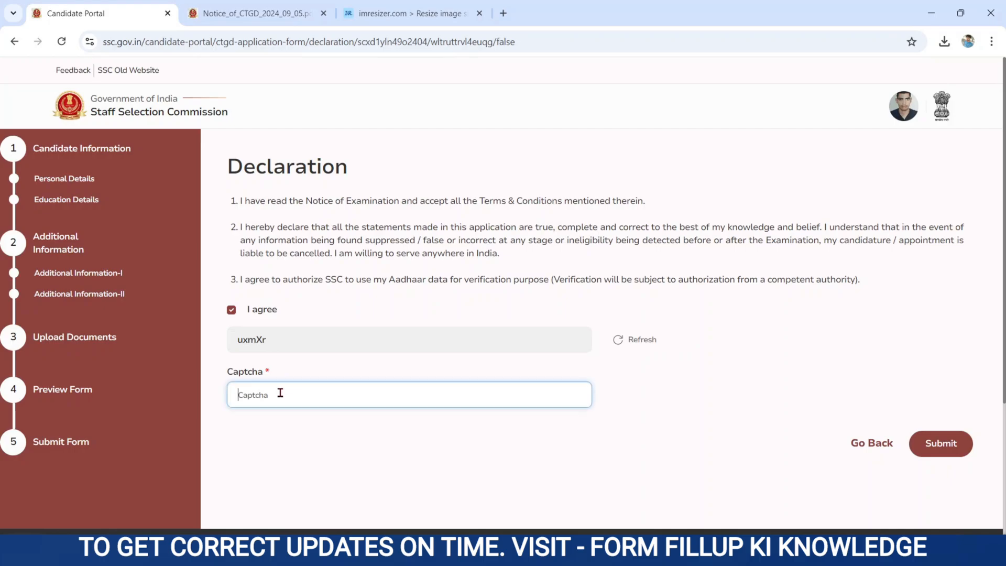
text(uxmXr)
click(829, 457)
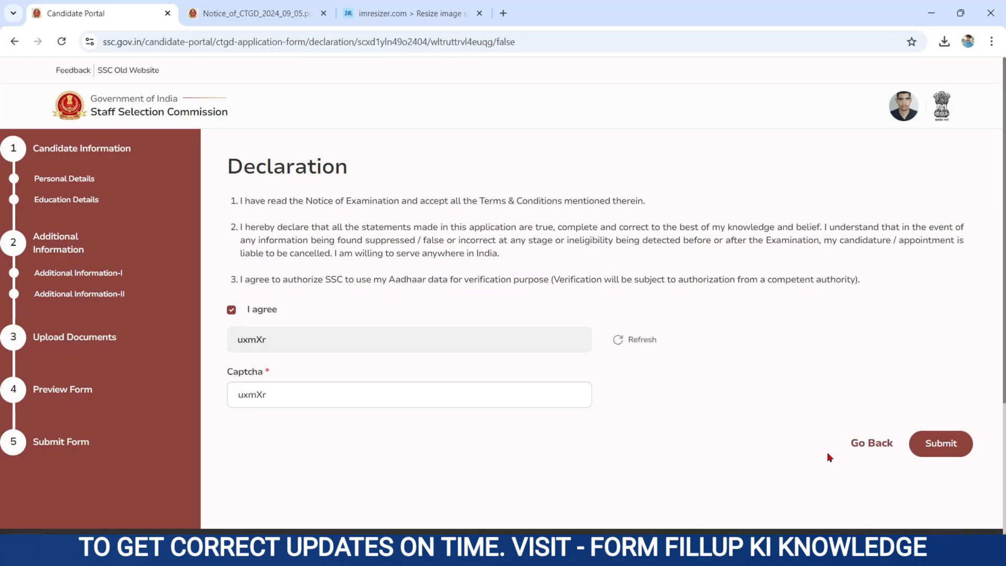
click(940, 450)
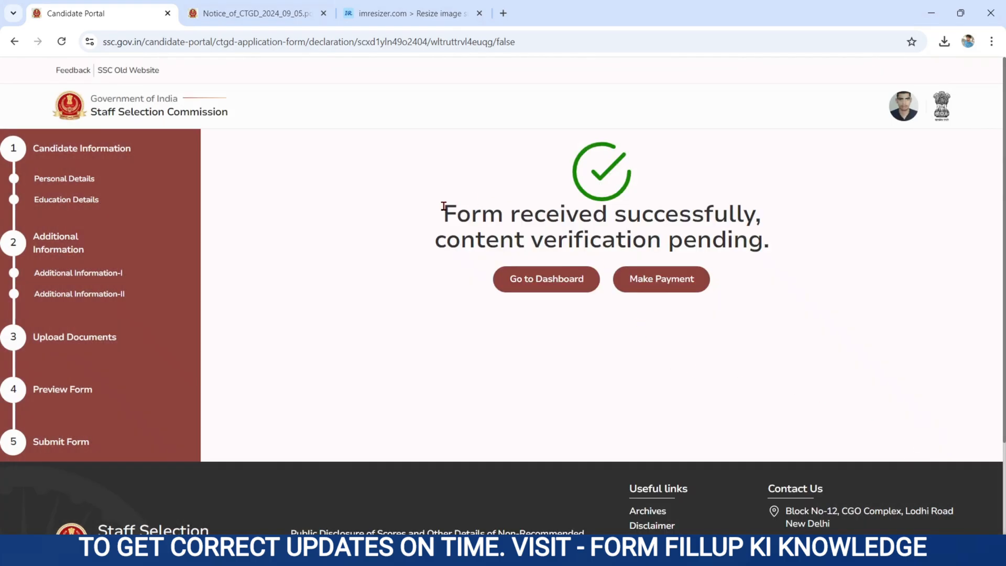
Review the form-received confirmation message.
drag(444, 210, 823, 263)
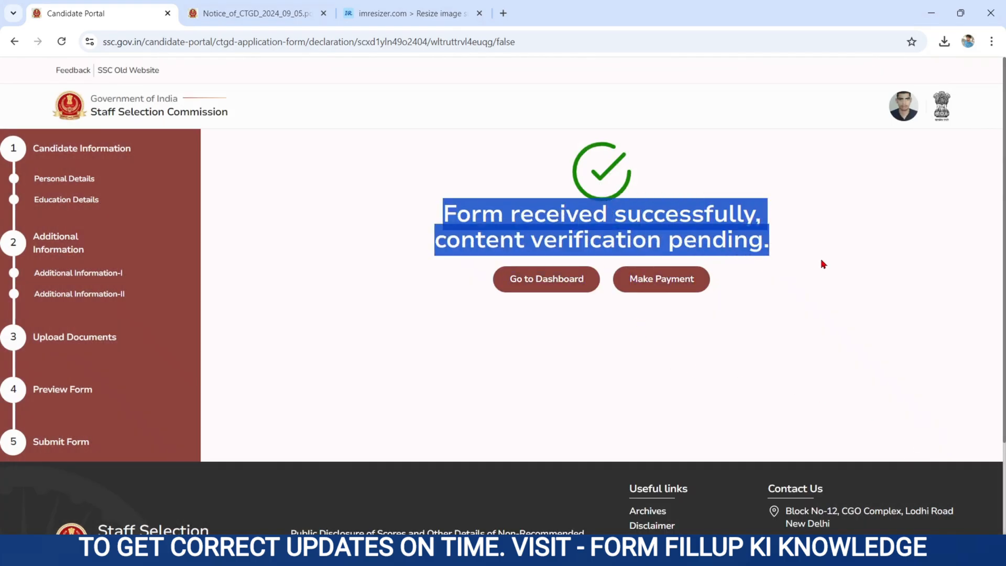
click(751, 316)
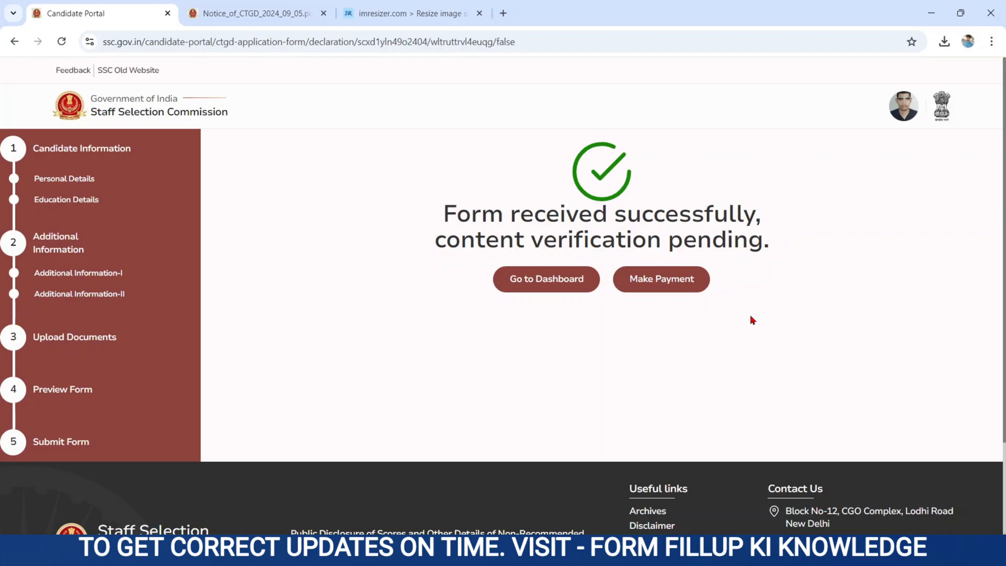
drag(752, 320, 439, 206)
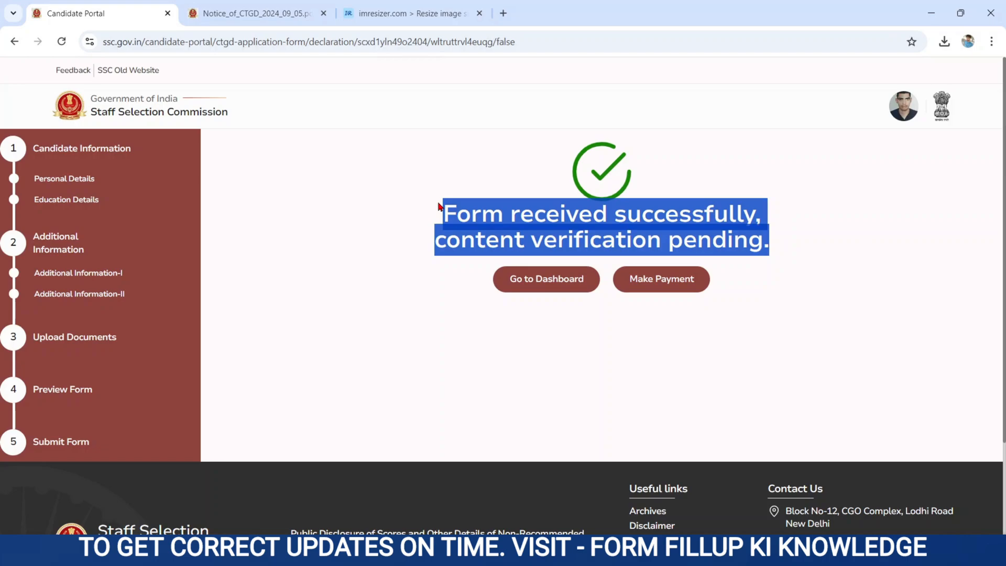
click(420, 265)
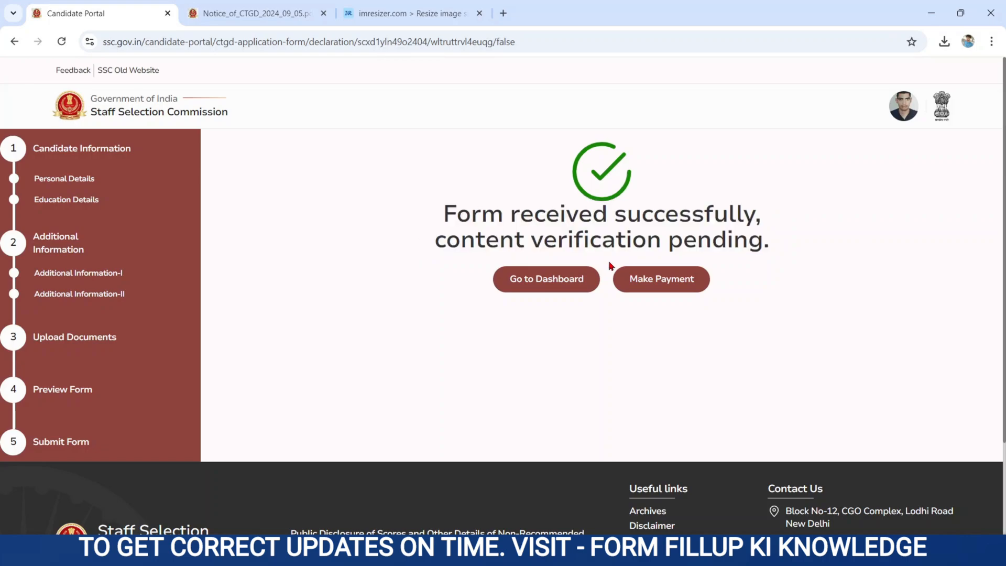
Start paying the 100 application fee online, confirming the mode and amount.
click(680, 278)
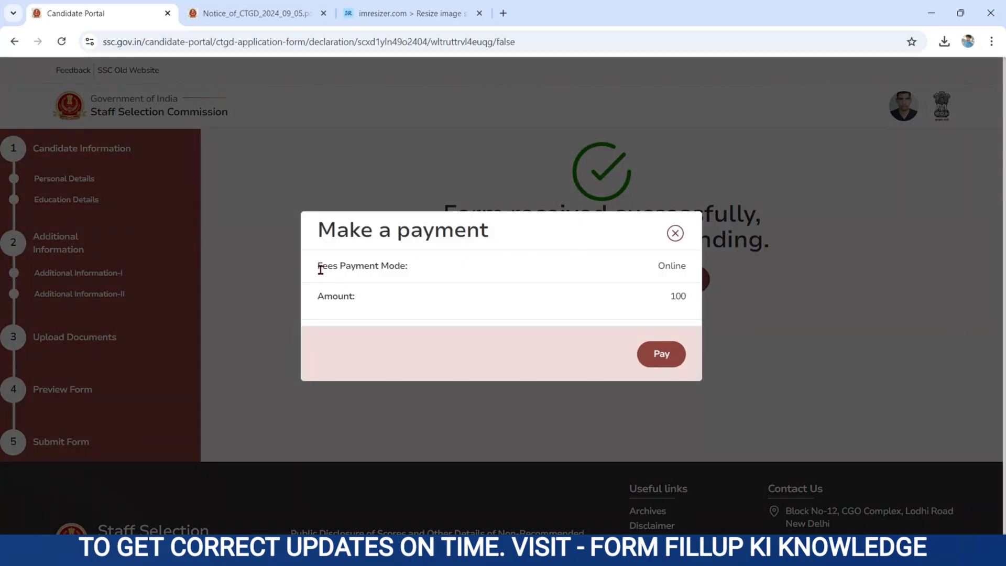
drag(318, 269, 428, 299)
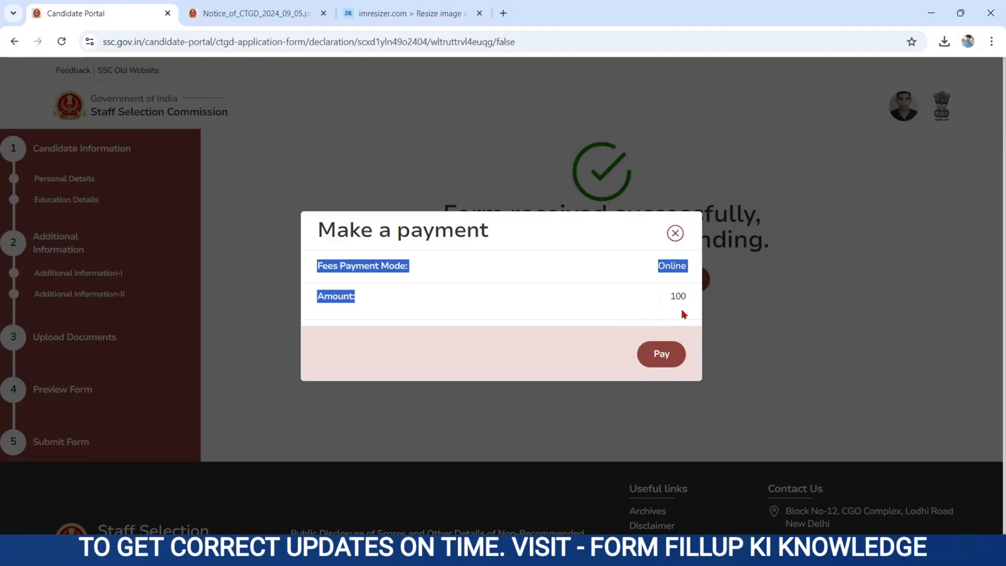
click(668, 353)
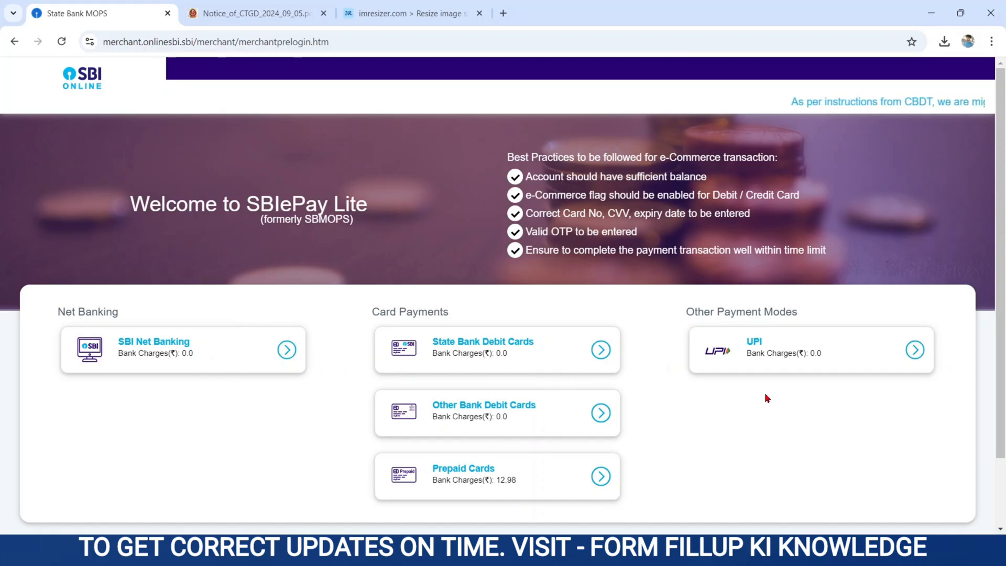
Pay the Rs 100 fee by UPI QR code and acknowledge the success alert.
click(818, 351)
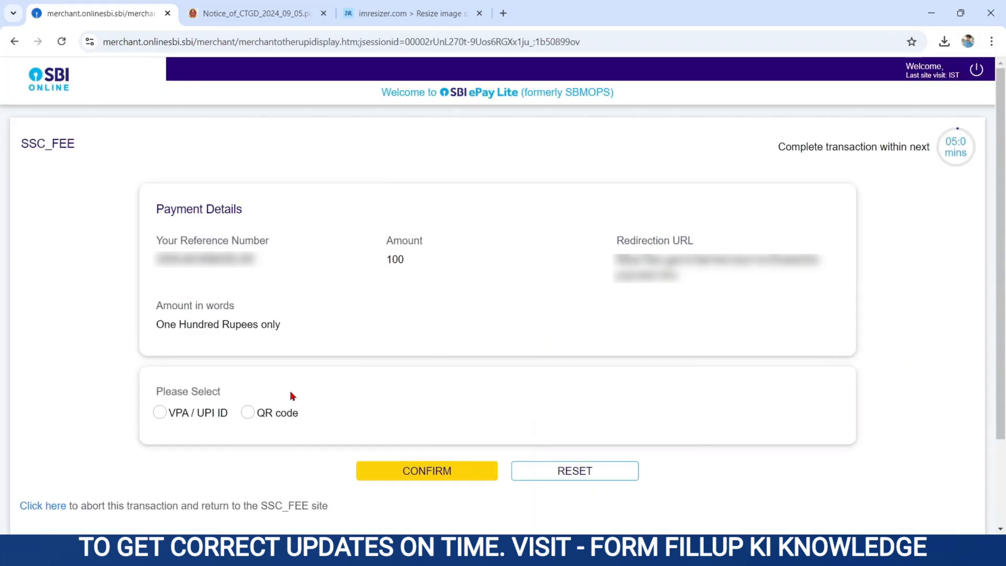
click(248, 413)
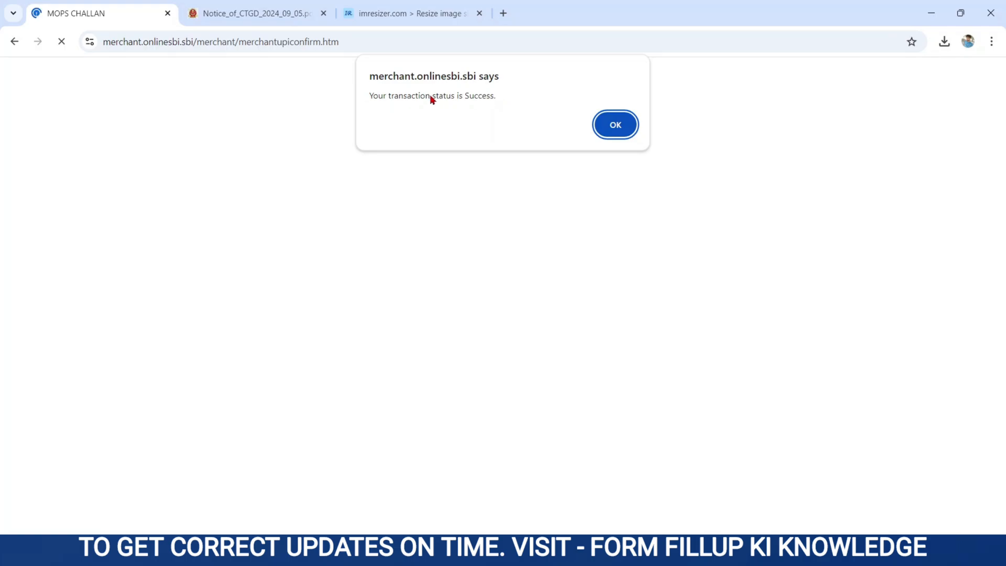
drag(372, 98, 518, 98)
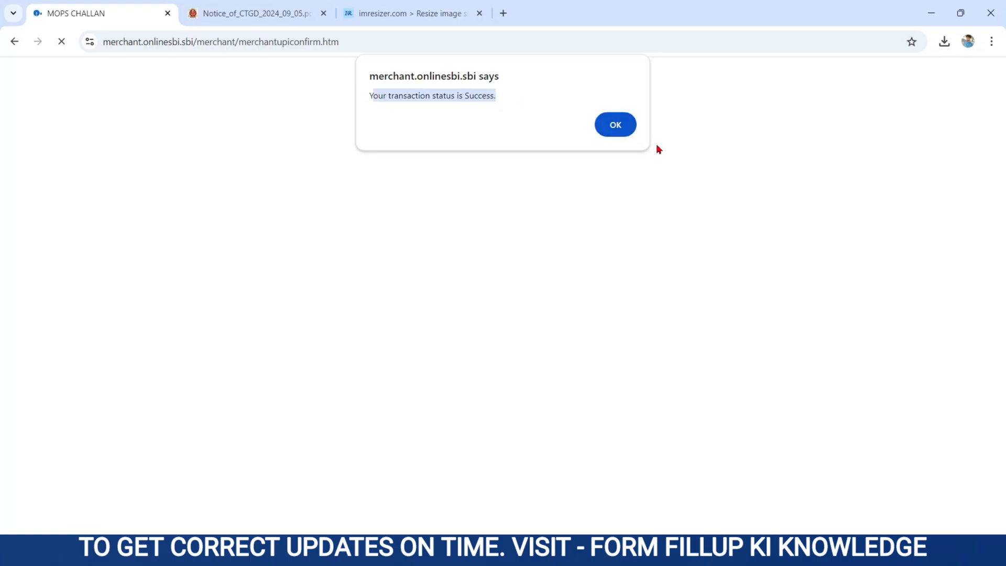
click(614, 126)
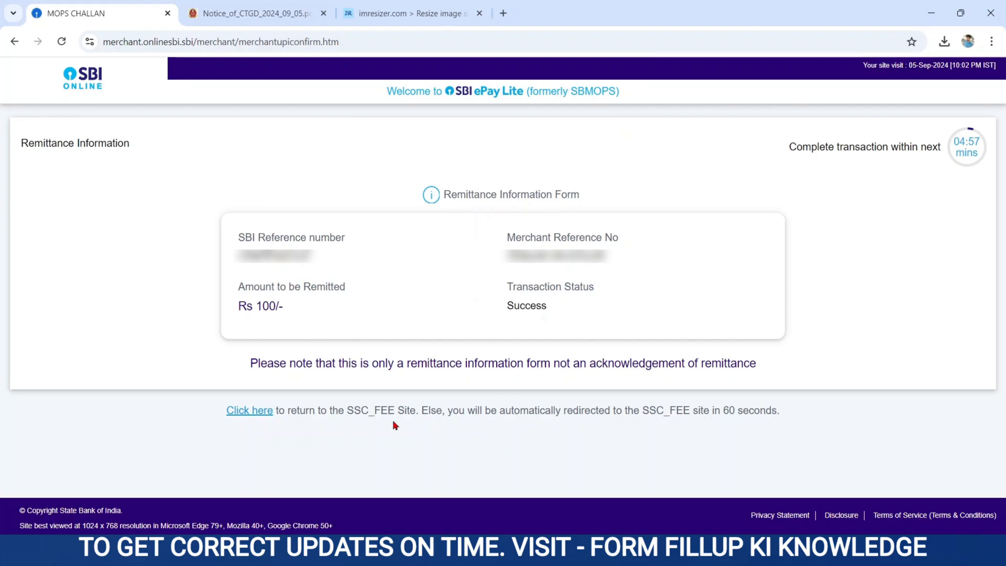
Review the remittance note and the automatic redirect notice back to SSC.
drag(253, 363, 732, 404)
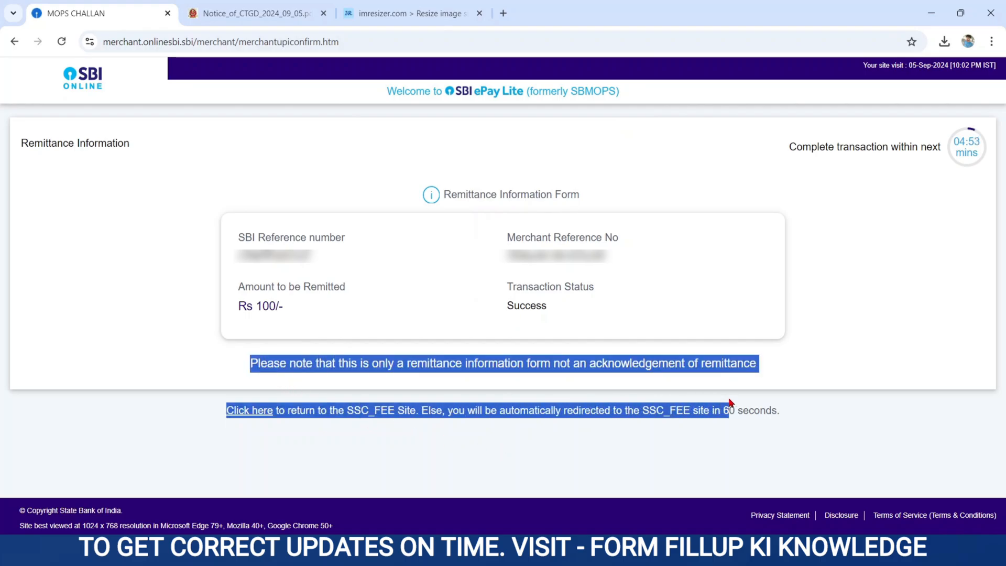
click(304, 442)
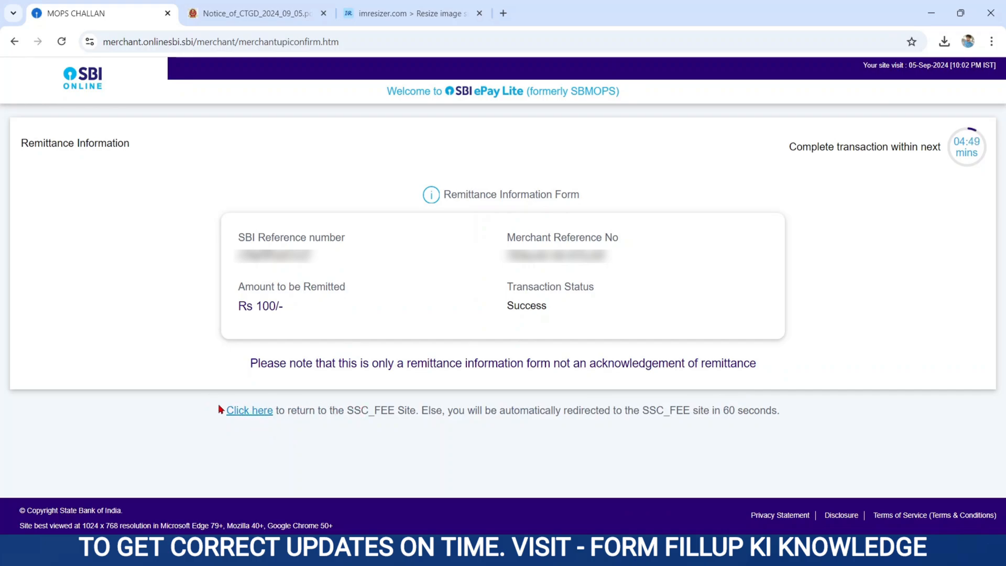
drag(534, 409, 772, 419)
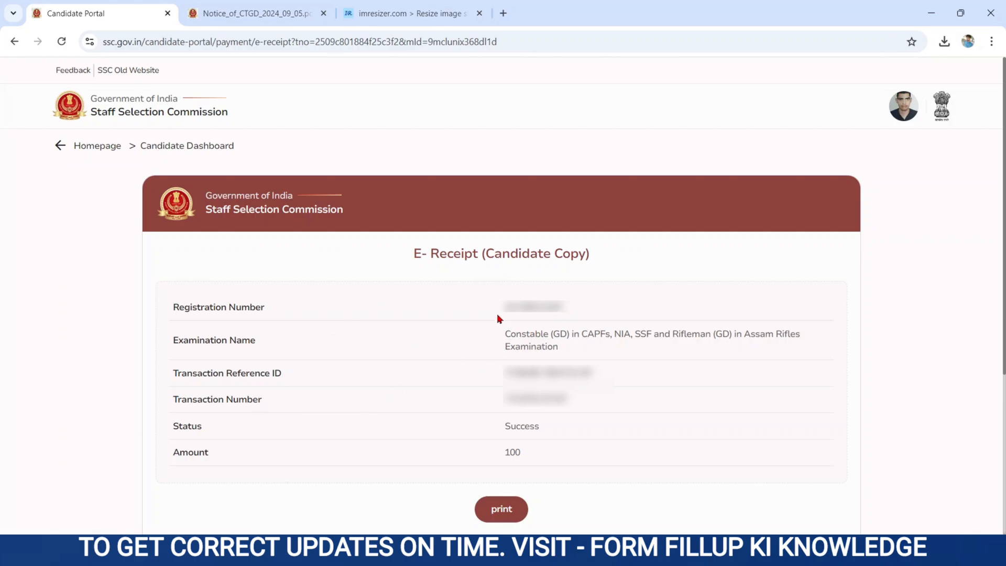
Save the fee e-receipt as PDF, then list the submitted Constable (GD) 2025 application on the dashboard.
click(499, 512)
click(166, 150)
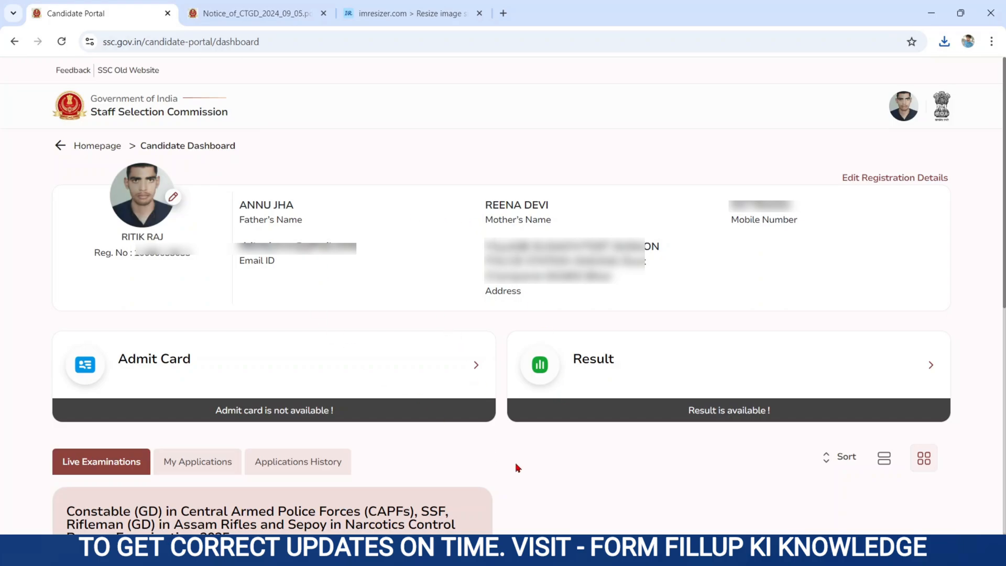
scroll(515, 464, down, 4)
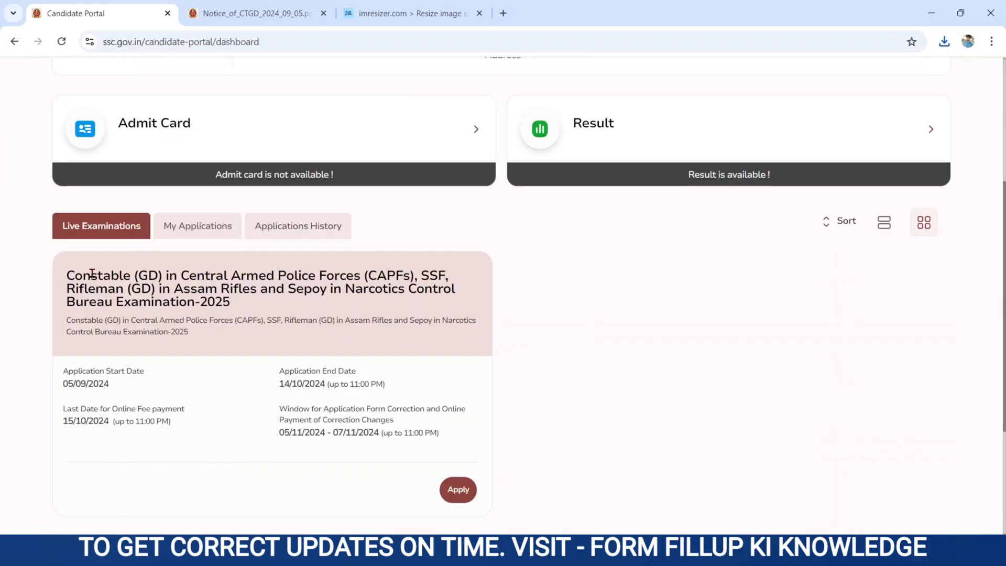
drag(68, 273, 173, 330)
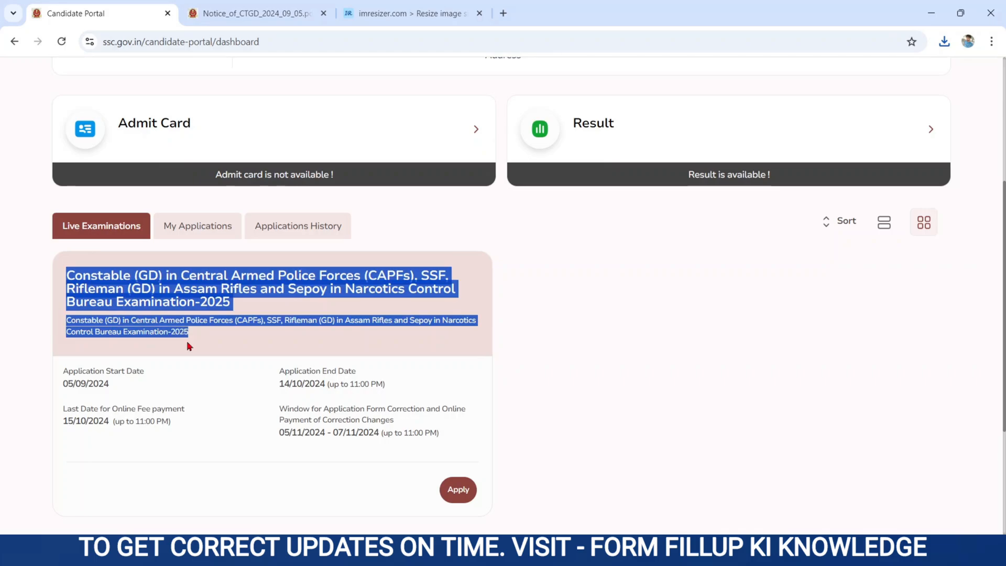
click(219, 229)
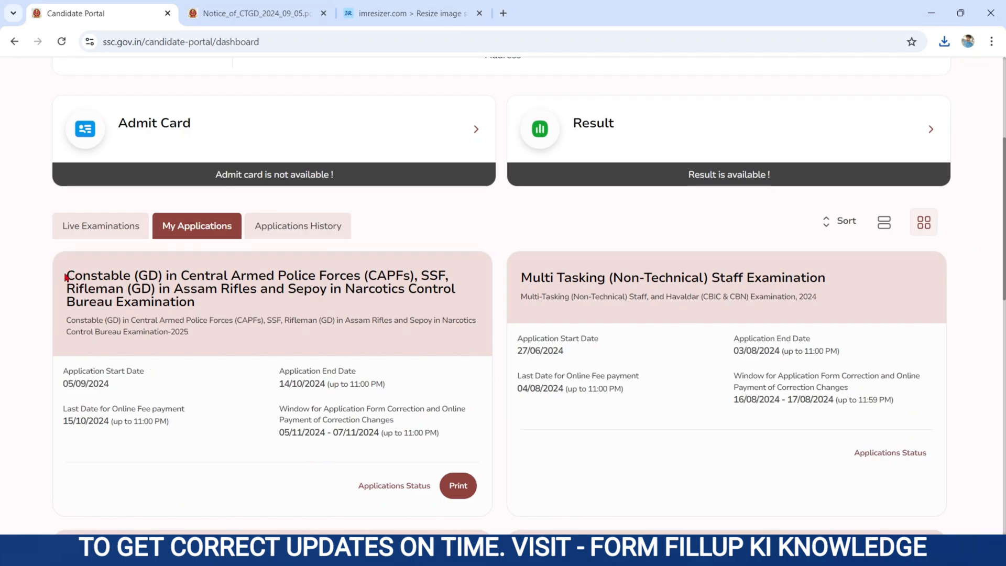
drag(66, 277, 216, 391)
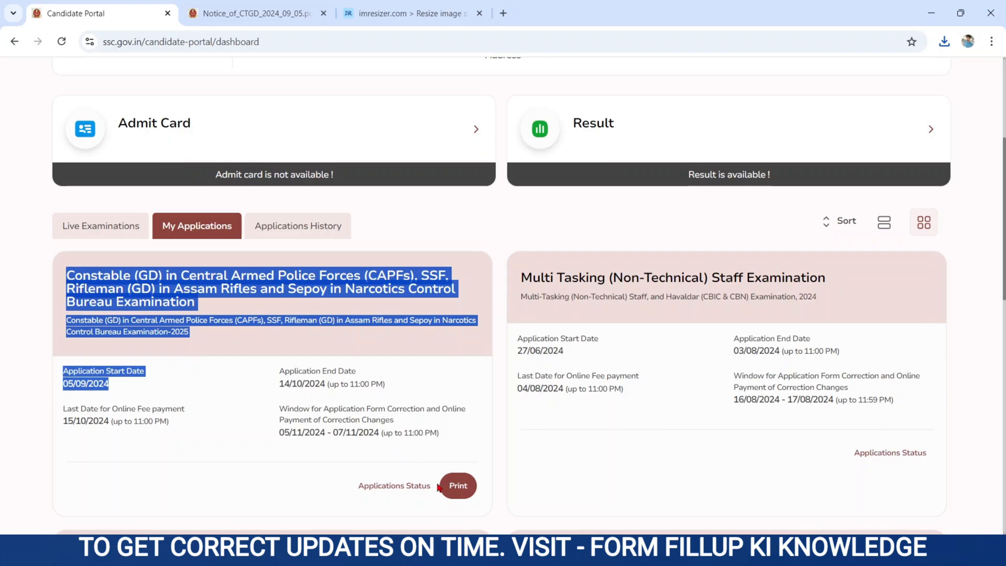
Print the Constable (GD) application form, saving it as application (6).pdf, and close the downloads list.
click(464, 491)
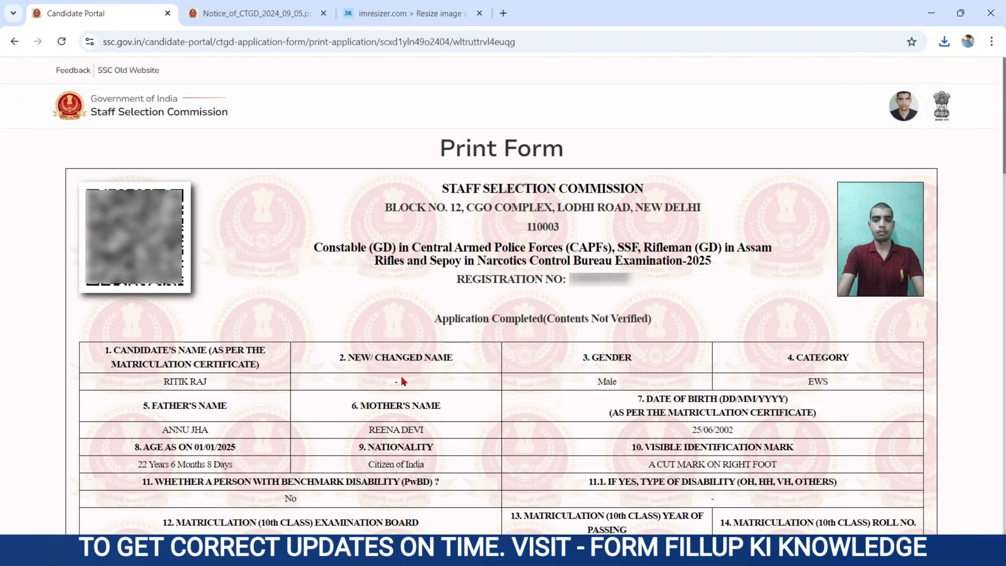
scroll(822, 266, down, 15)
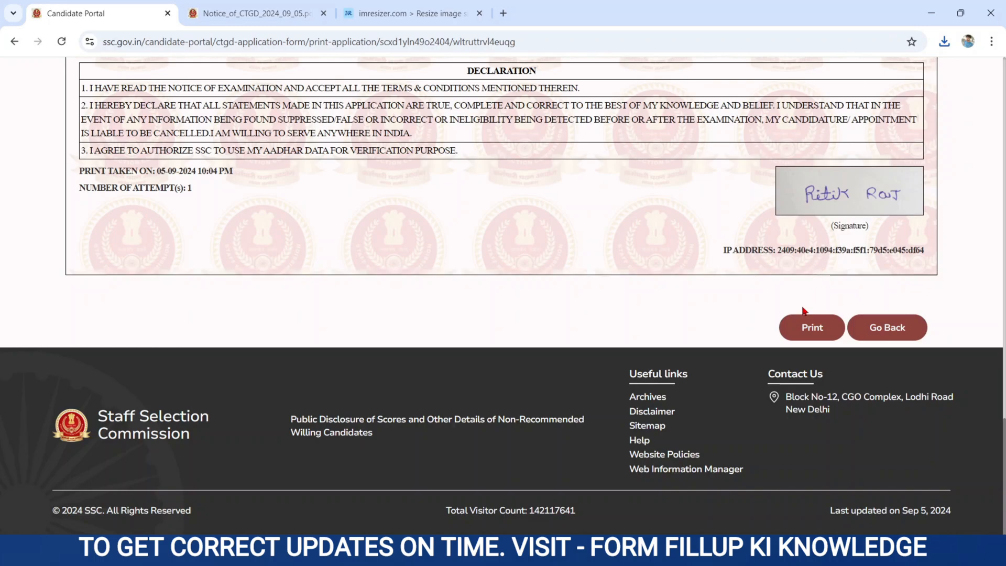
click(799, 326)
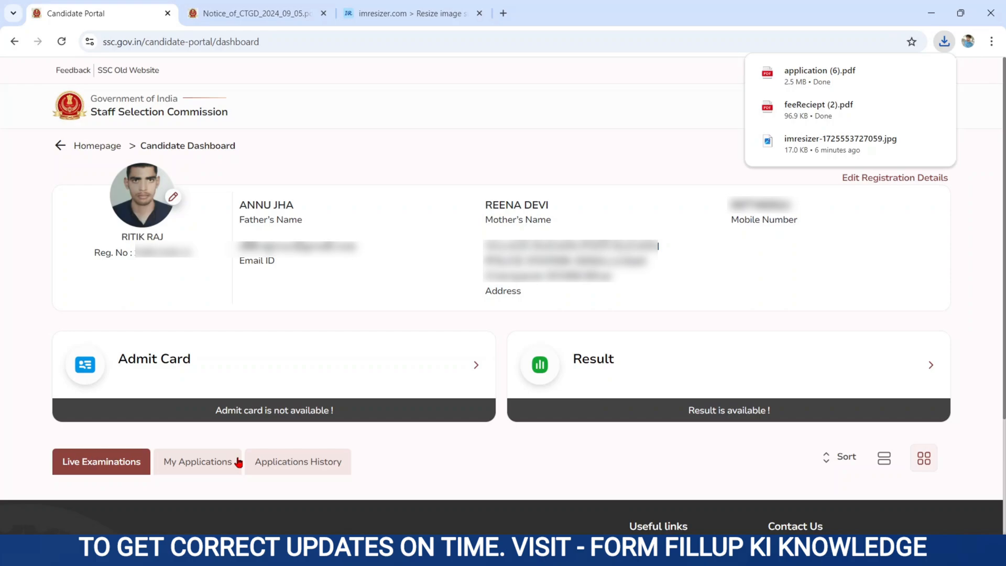
click(531, 140)
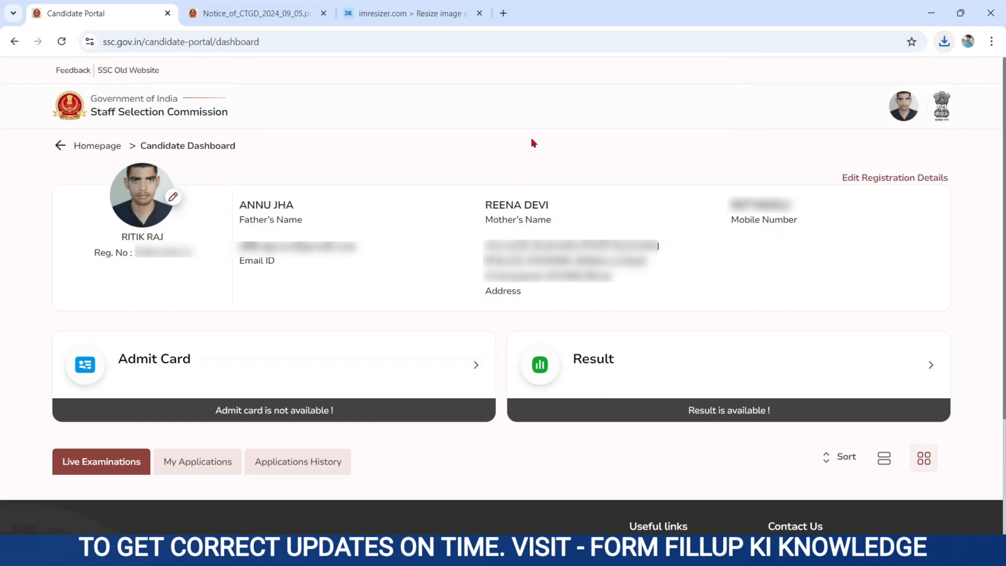